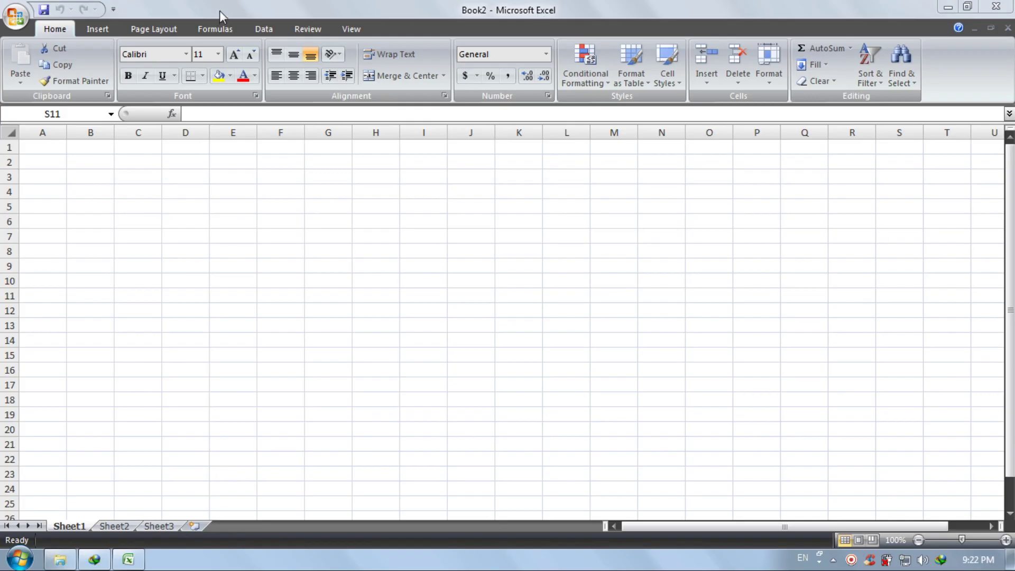
Look at the Custom option among the data validation criteria and close the dialog without applying anything.
{"action": "left_click", "coordinate": [269, 29]}
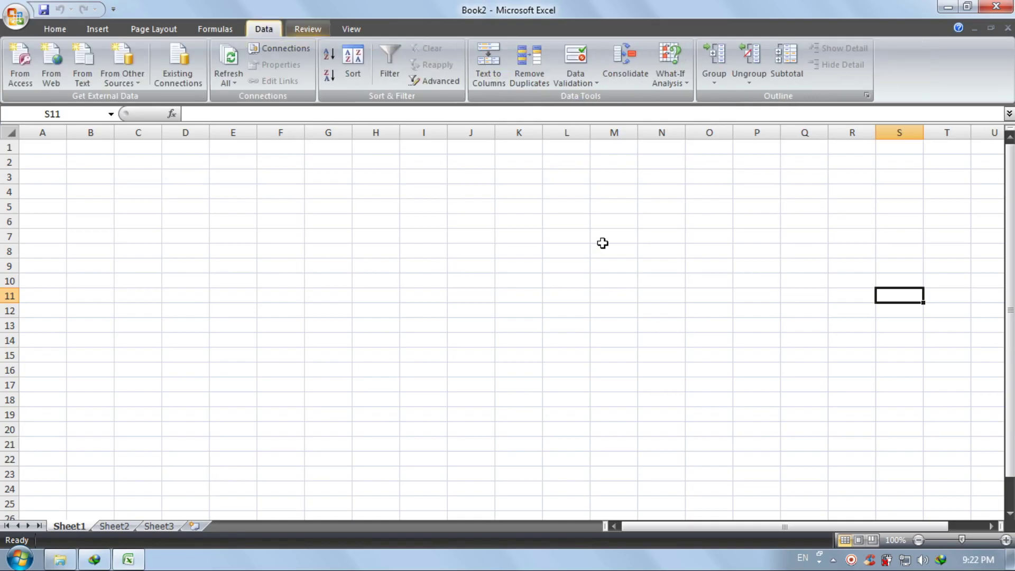
{"action": "left_click", "coordinate": [597, 62]}
{"action": "left_click_drag", "start_coordinate": [354, 180], "coordinate": [534, 175]}
{"action": "left_click", "coordinate": [512, 243]}
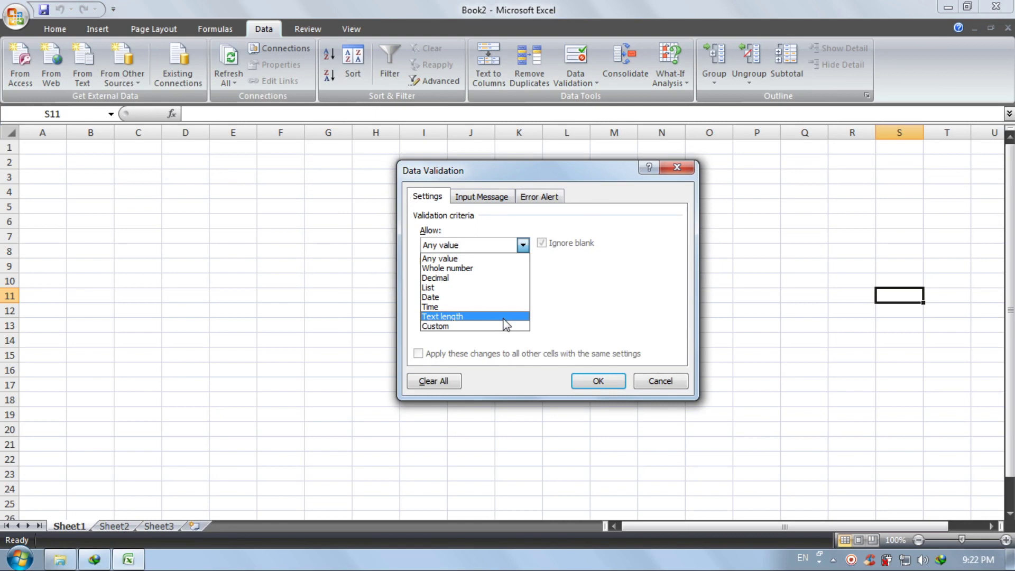
{"action": "left_click", "coordinate": [503, 328]}
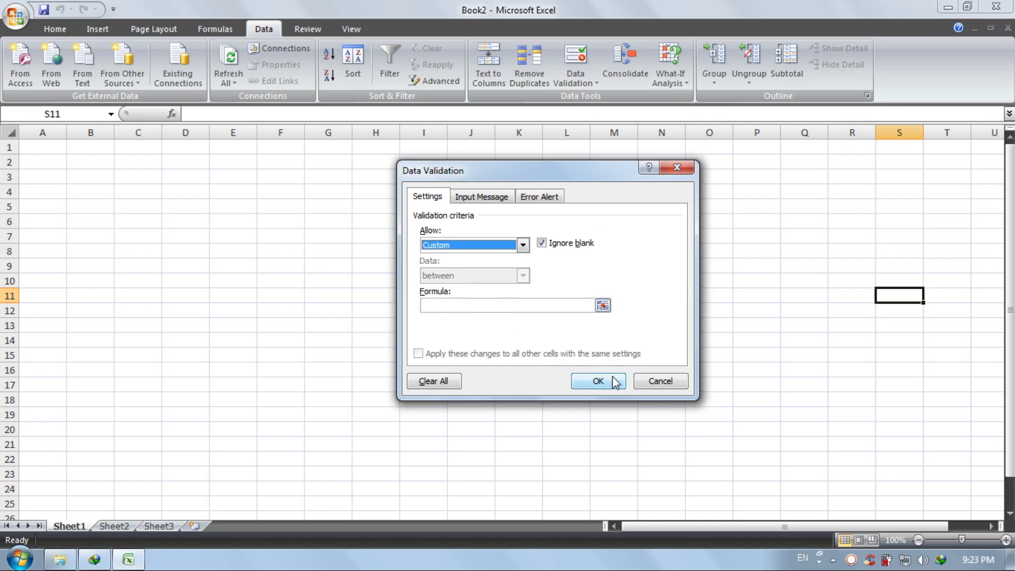
{"action": "left_click", "coordinate": [671, 382]}
{"action": "left_click", "coordinate": [592, 267]}
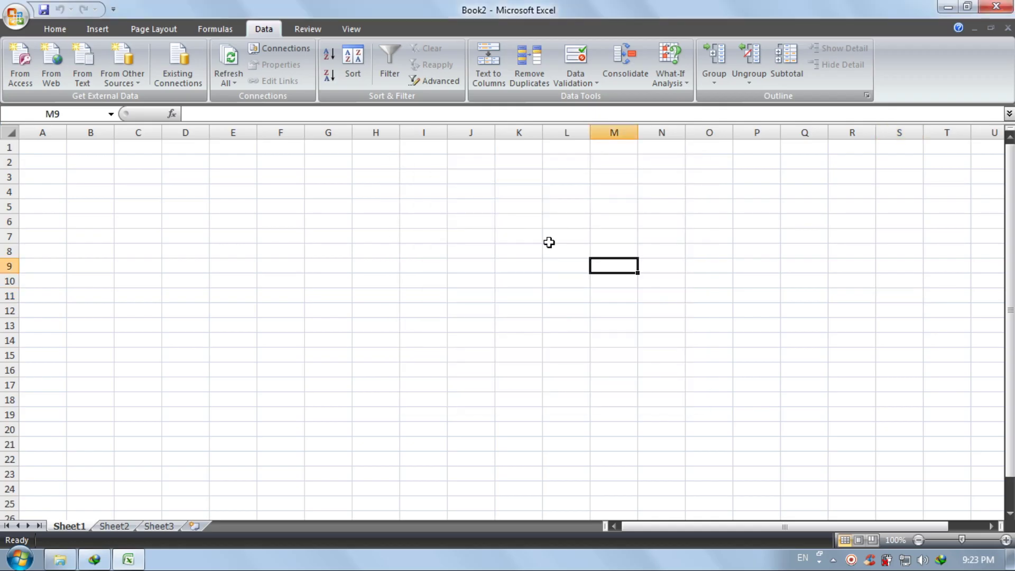
Open the recent workbook "P-04 Ms- Excel Data Validation Series Data Validation Topic ( Text Length )".
{"action": "left_click", "coordinate": [14, 17]}
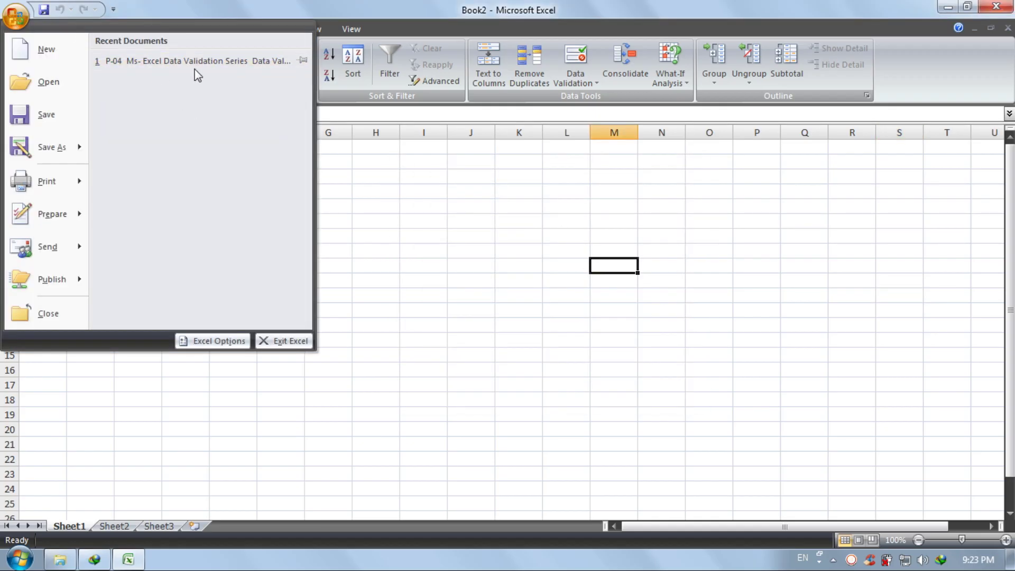
{"action": "left_click", "coordinate": [209, 61]}
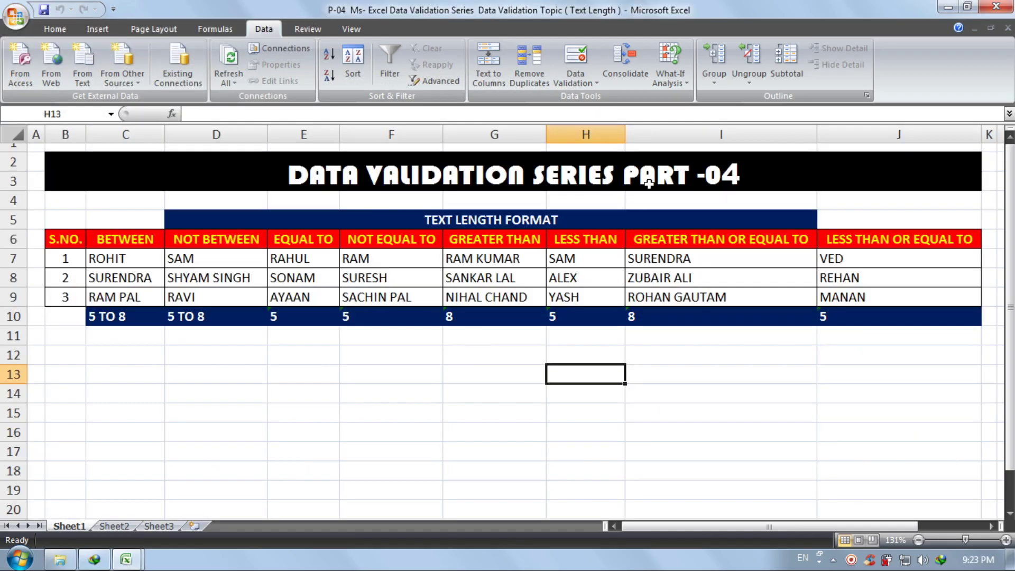
{"action": "left_click", "coordinate": [452, 225]}
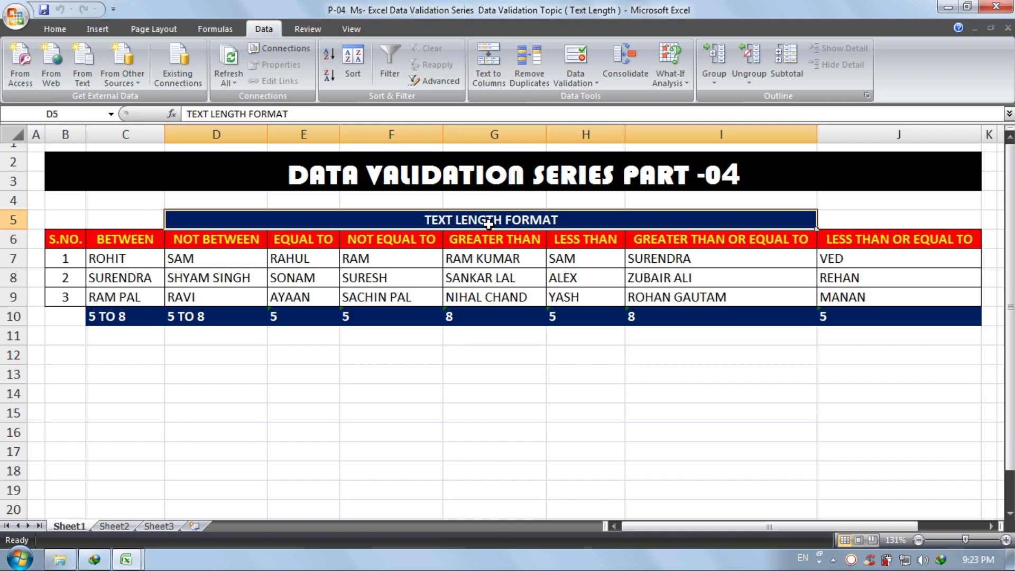
Change the sheet's main title in B2 to "DATA VALIDATION SERIES PART -05".
{"action": "left_click", "coordinate": [748, 179]}
{"action": "double_click", "coordinate": [748, 178]}
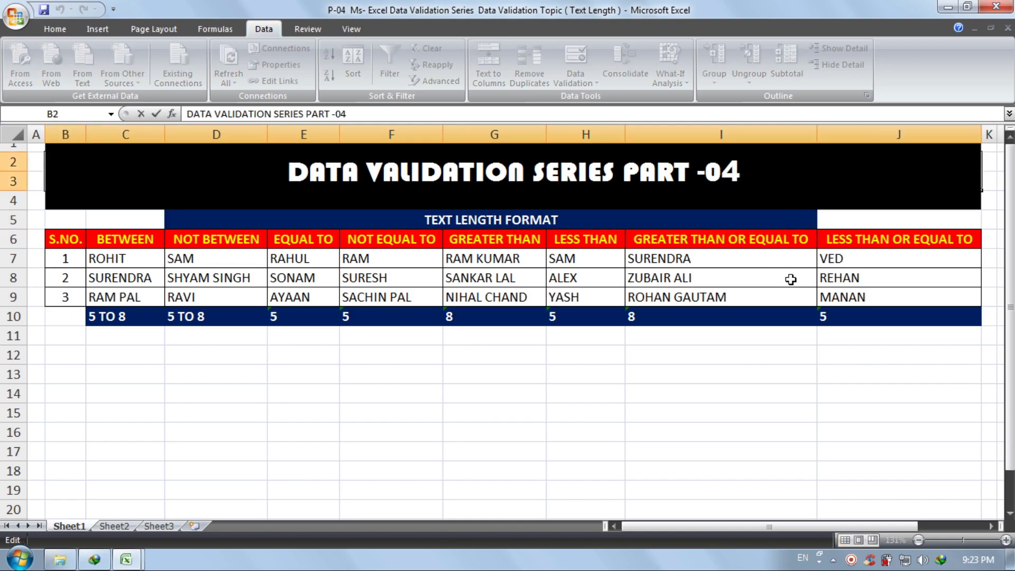
{"action": "key", "text": "BackSpace"}
{"action": "type", "text": "5"}
{"action": "key", "text": "Return"}
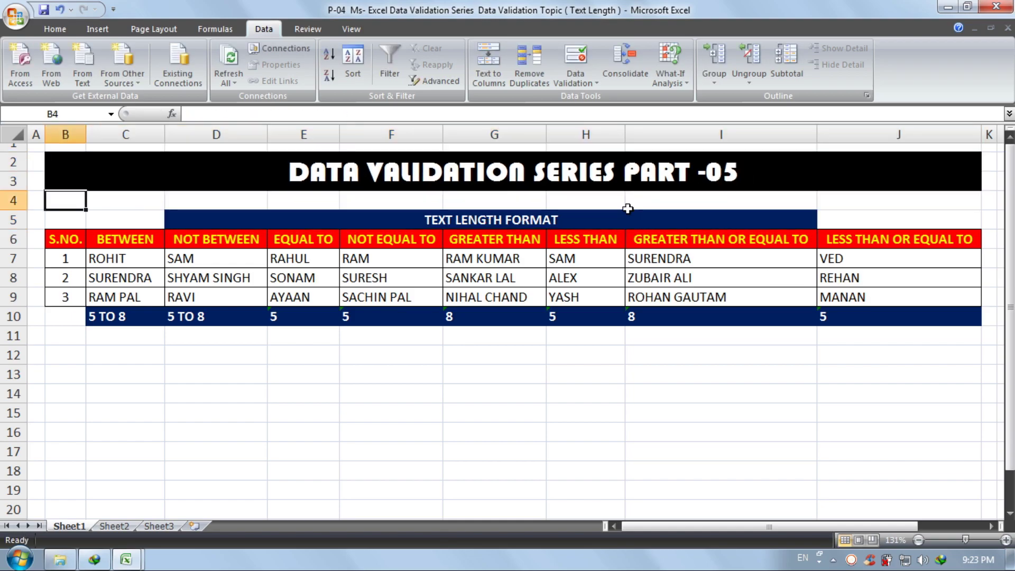
Change the subtitle in D5 above the table to "CUSTOM FORMAT".
{"action": "left_click", "coordinate": [502, 218]}
{"action": "double_click", "coordinate": [502, 218]}
{"action": "left_click_drag", "start_coordinate": [503, 218], "coordinate": [852, 383]}
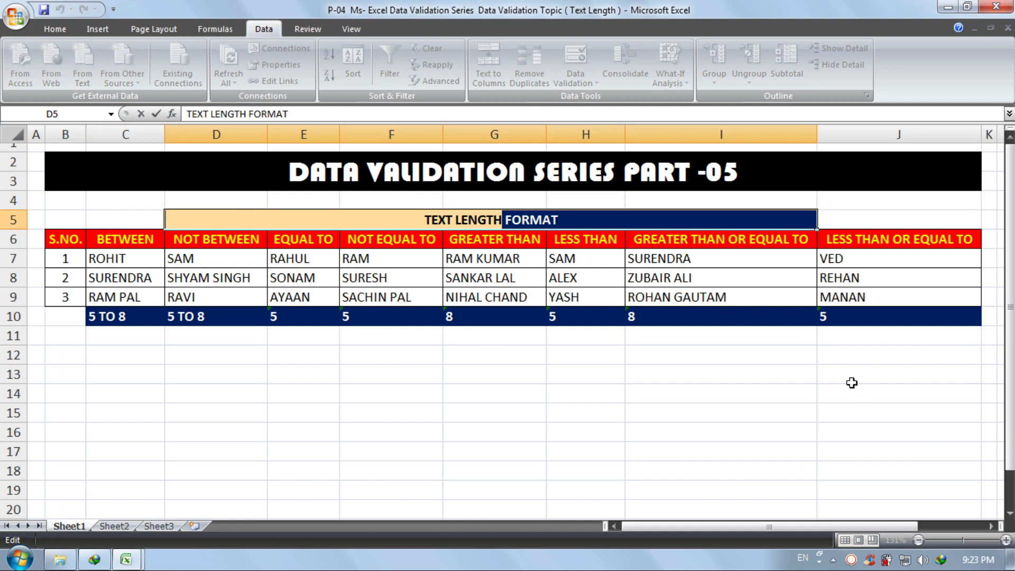
{"action": "type", "text": "CUSTO"}
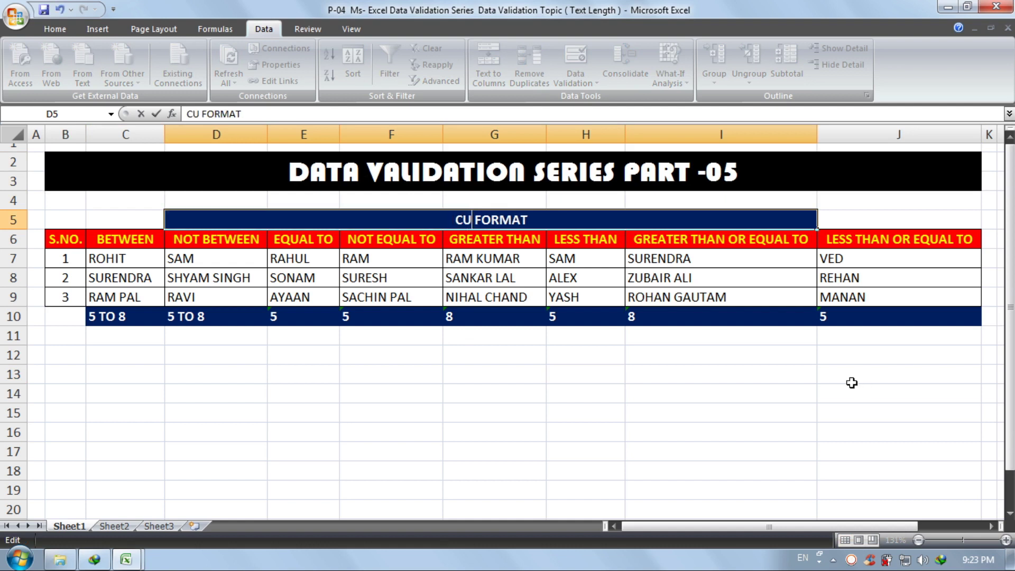
{"action": "type", "text": "M"}
{"action": "key", "text": "Return"}
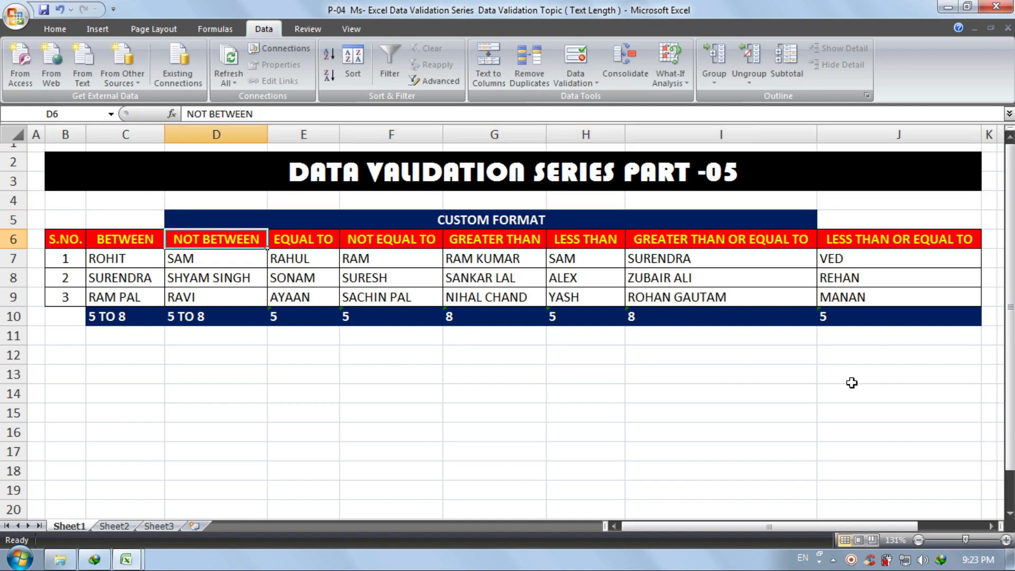
Delete row 10, which holds the length limits below the table.
{"action": "left_click", "coordinate": [395, 331]}
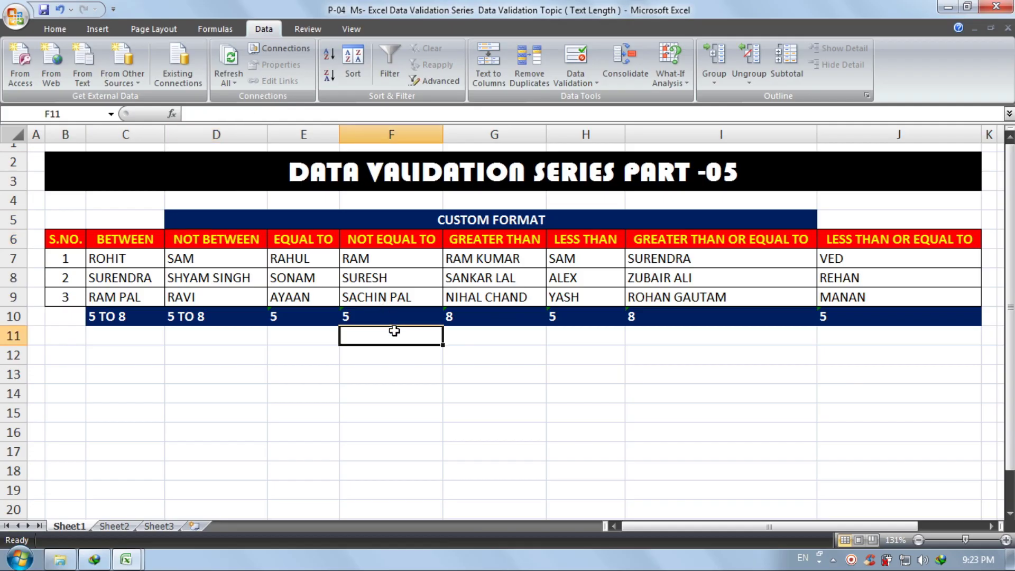
{"action": "left_click", "coordinate": [12, 317]}
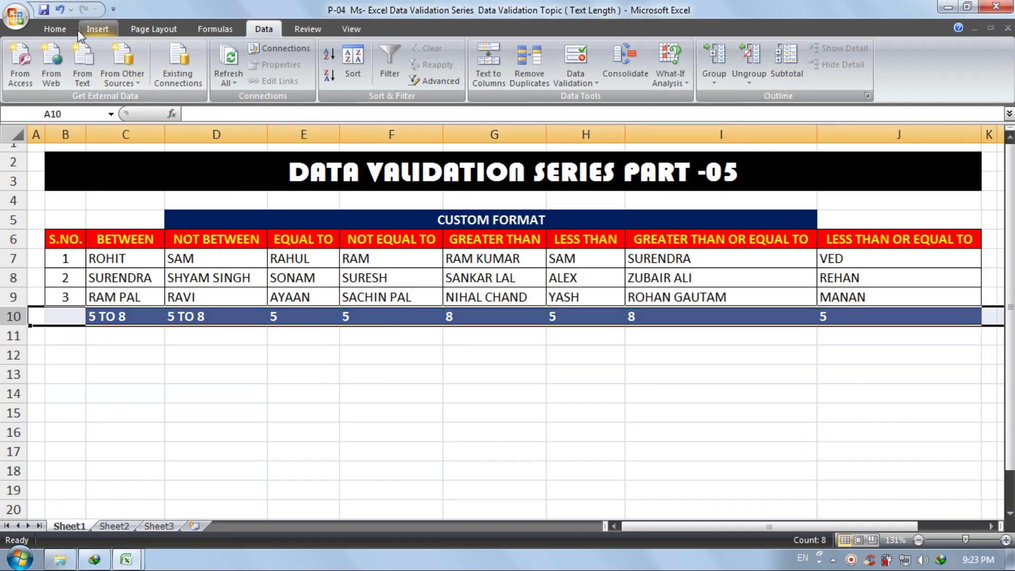
{"action": "left_click", "coordinate": [55, 28]}
{"action": "left_click", "coordinate": [736, 72]}
{"action": "left_click", "coordinate": [682, 424]}
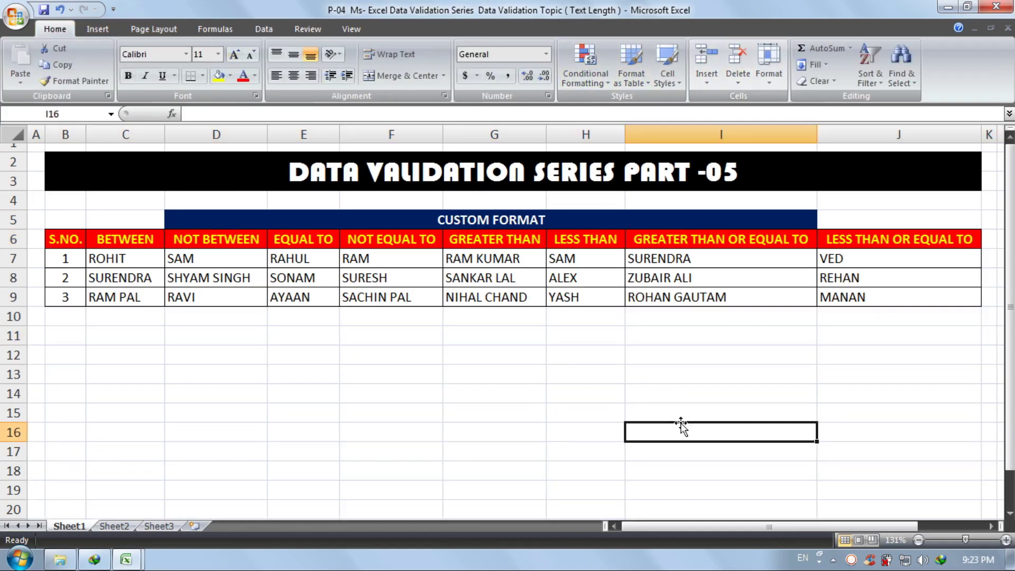
Clear everything from the table body C7:J9, including its formatting, and reapply all borders to the range.
{"action": "left_click_drag", "start_coordinate": [112, 259], "coordinate": [940, 292]}
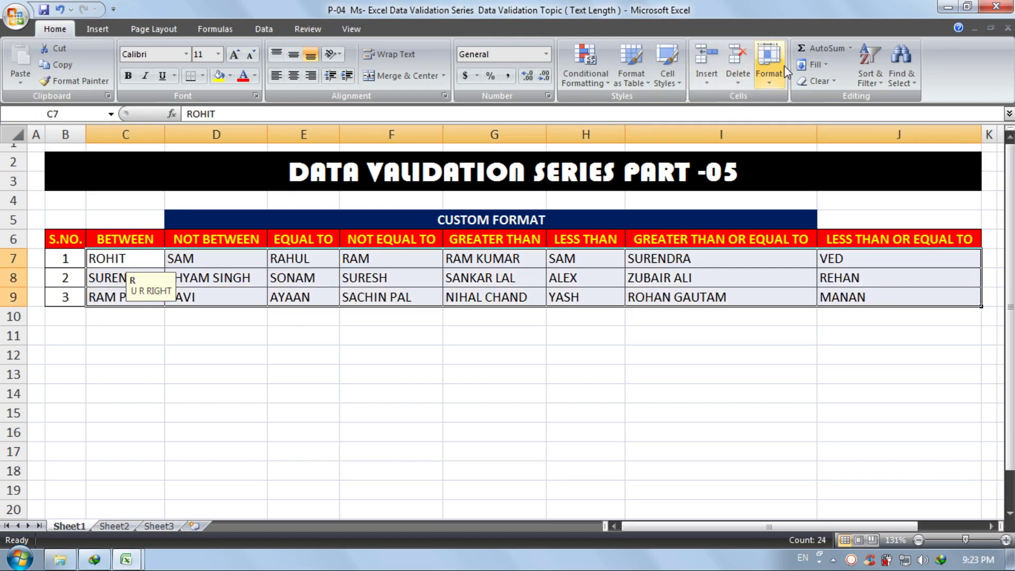
{"action": "left_click", "coordinate": [817, 81]}
{"action": "left_click", "coordinate": [825, 99]}
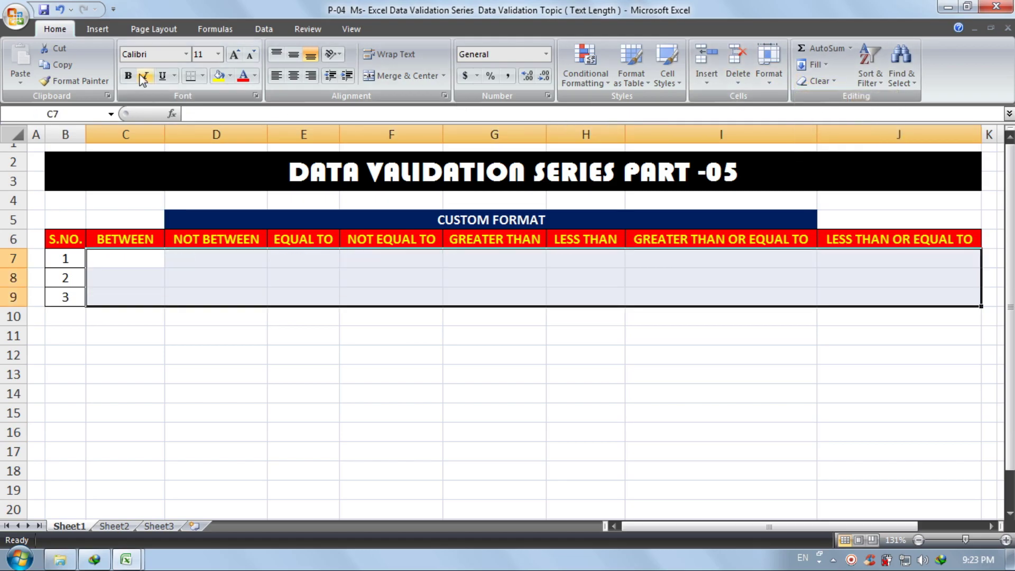
{"action": "left_click", "coordinate": [204, 77]}
{"action": "left_click", "coordinate": [201, 196]}
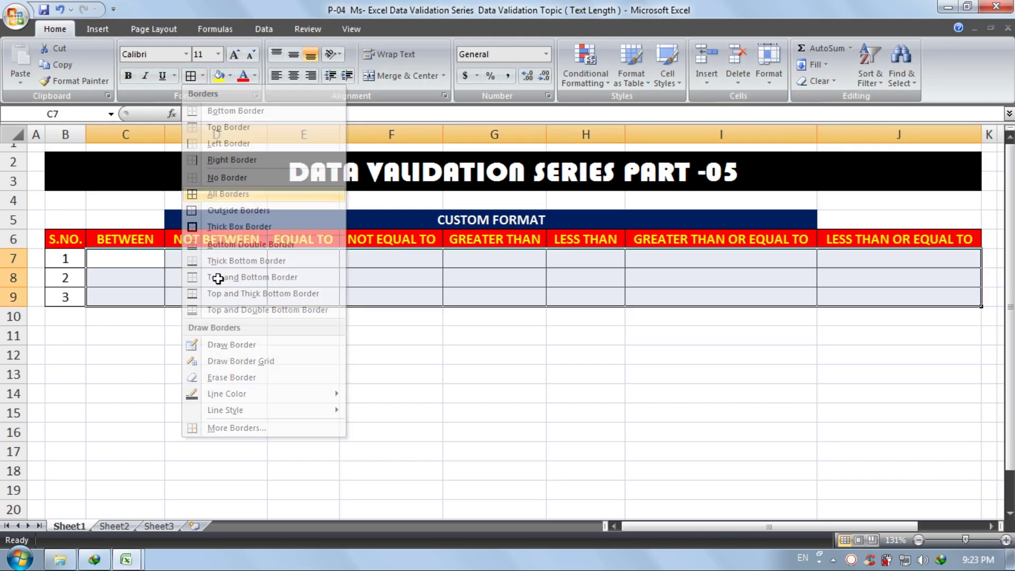
{"action": "left_click", "coordinate": [227, 414]}
Delete the column headings in C6:J6, keeping the S.NO. heading and the red fill.
{"action": "left_click", "coordinate": [154, 244]}
{"action": "left_click_drag", "start_coordinate": [172, 245], "coordinate": [880, 242]}
{"action": "key", "text": "Delete"}
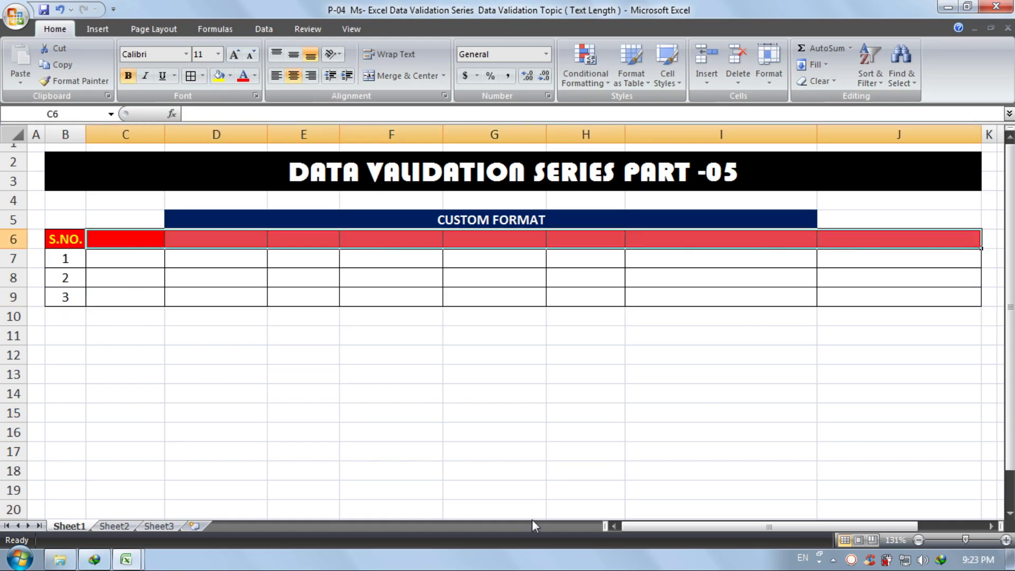
{"action": "left_click", "coordinate": [279, 370]}
Enter the heading "TEXT VALUE" in cell C6.
{"action": "left_click", "coordinate": [133, 234]}
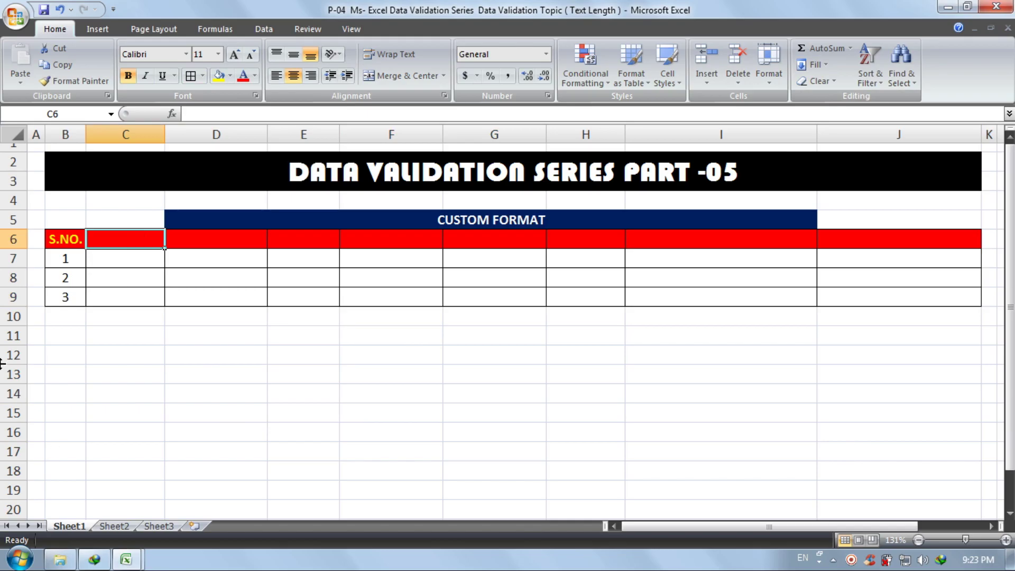
{"action": "type", "text": "TEXT"}
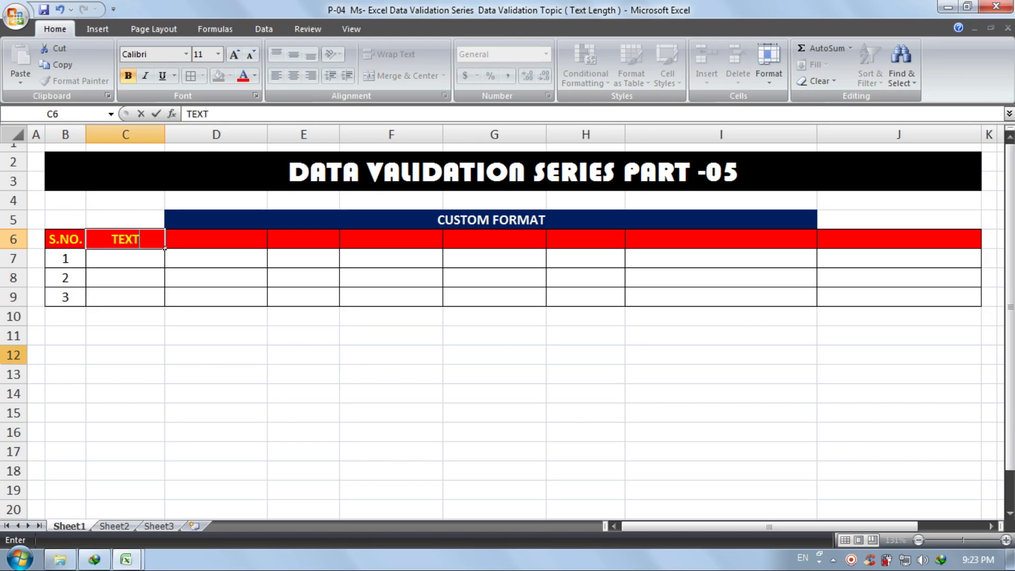
{"action": "type", "text": " VALUE"}
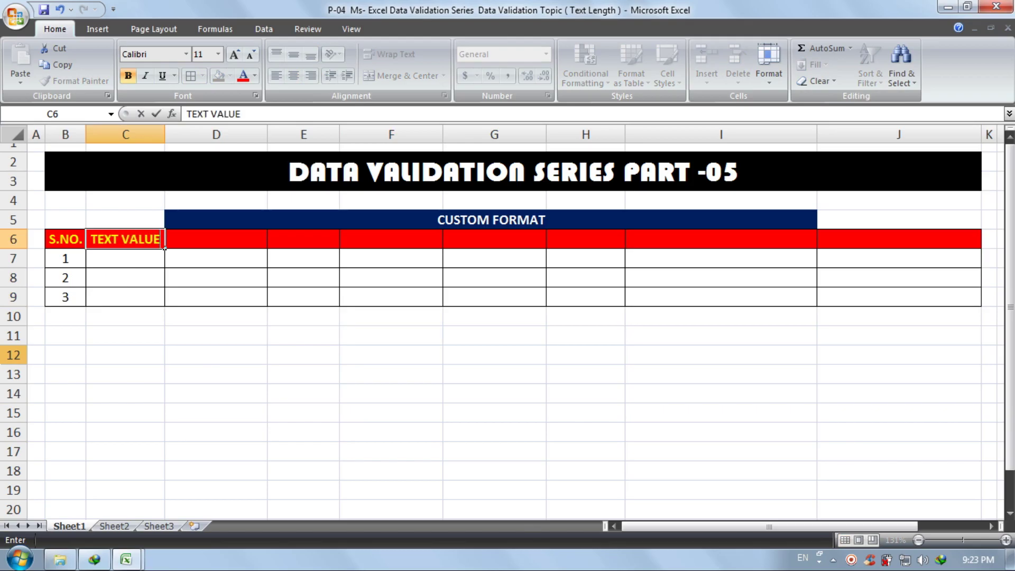
{"action": "key", "text": "Return"}
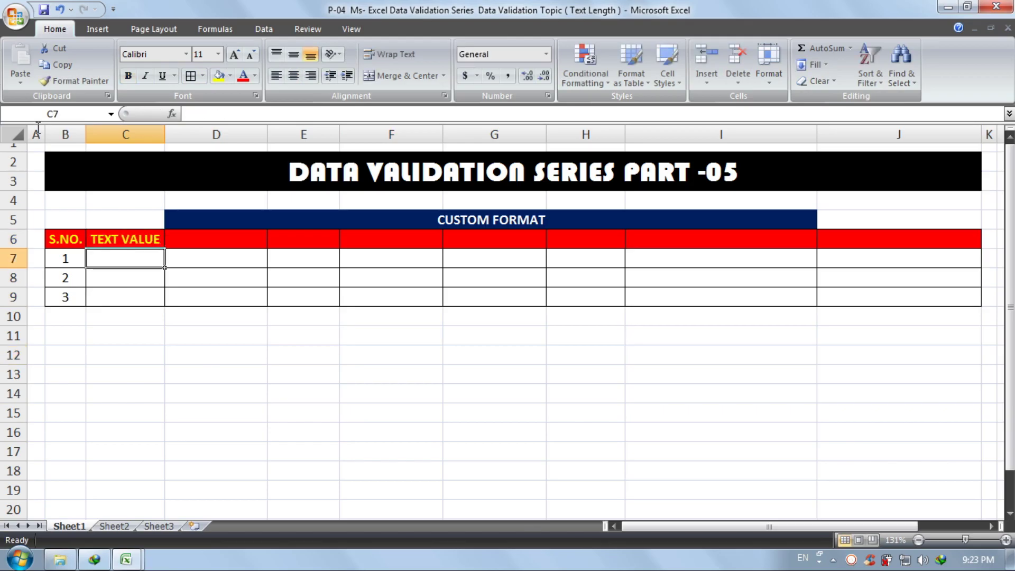
Enter the heading "TEXT WITH LIMIT" in cell D6.
{"action": "left_click", "coordinate": [252, 238]}
{"action": "type", "text": "T"}
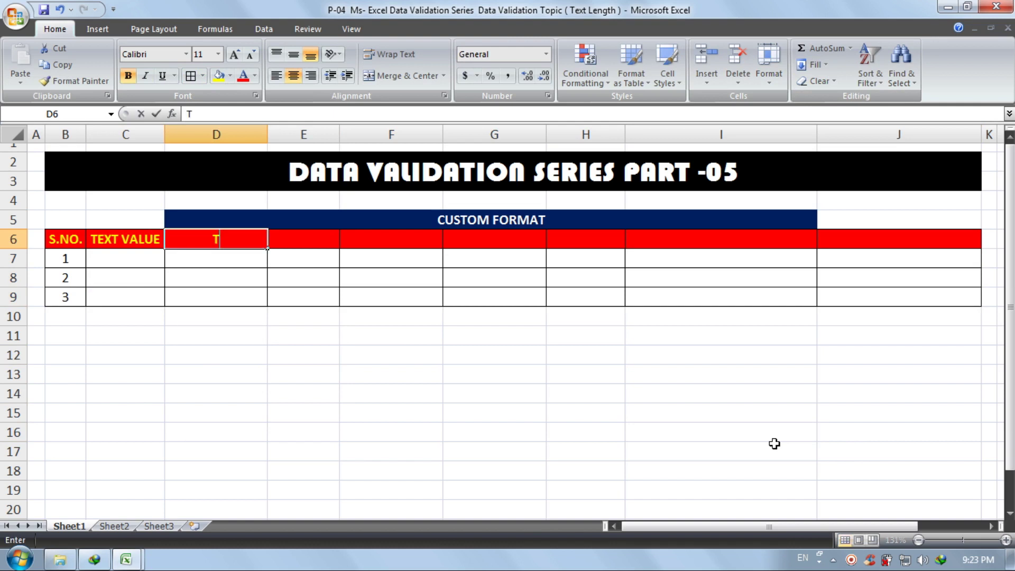
{"action": "type", "text": "EXT WITH "}
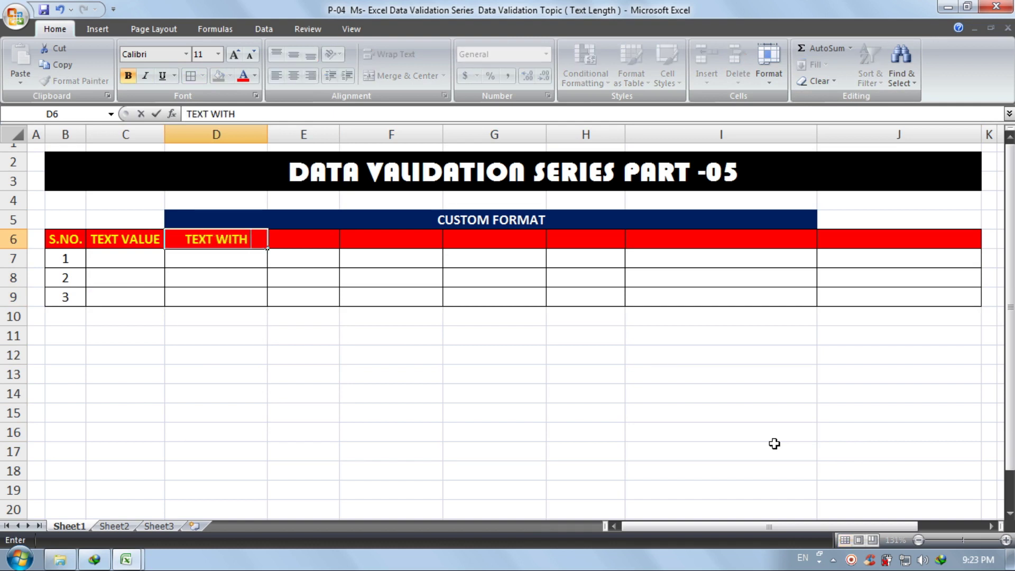
{"action": "type", "text": "LIMI"}
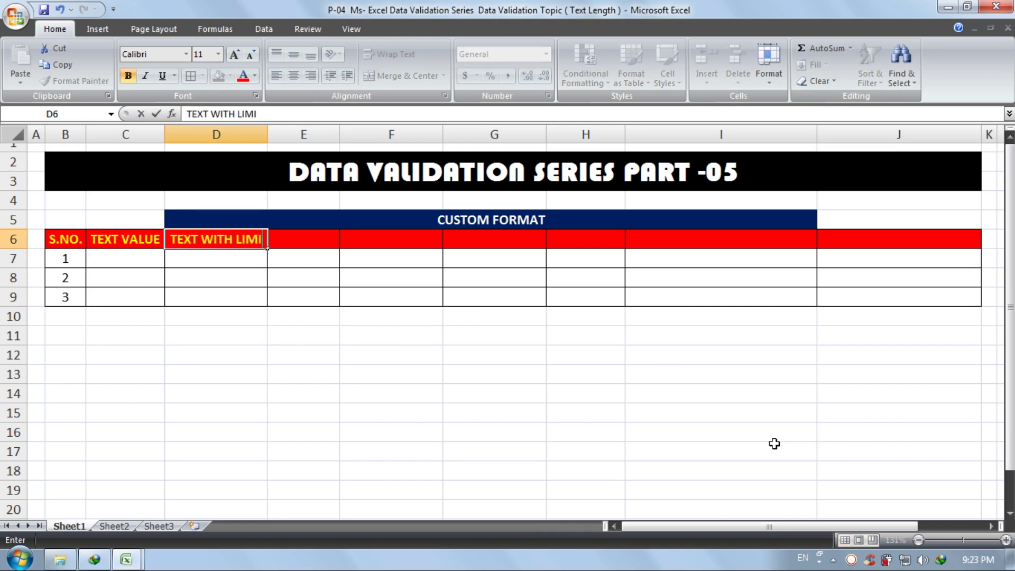
{"action": "type", "text": "T"}
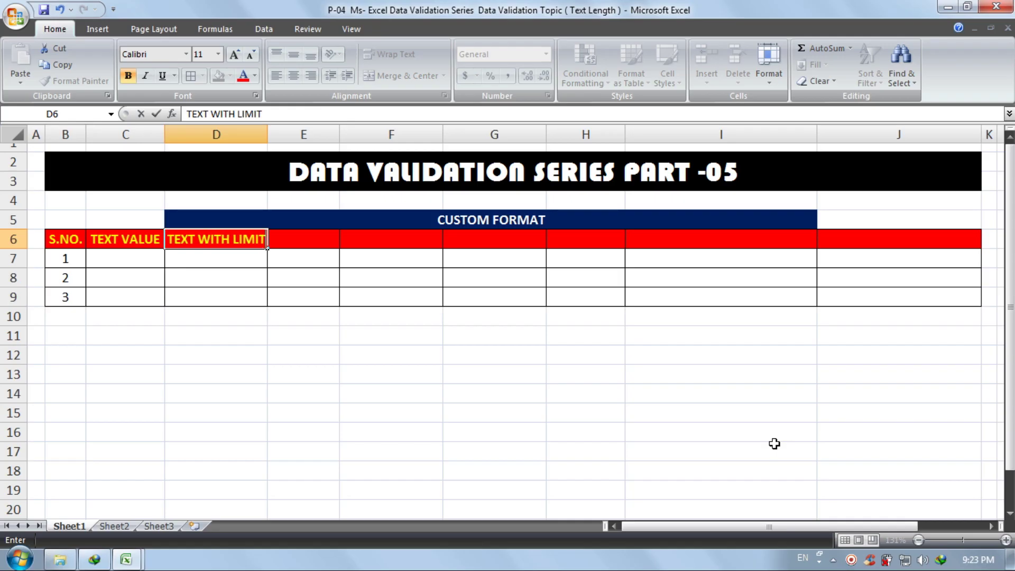
{"action": "key", "text": "Return"}
Enter the heading "NUMERIC VALUE" in cell E6.
{"action": "left_click", "coordinate": [327, 238]}
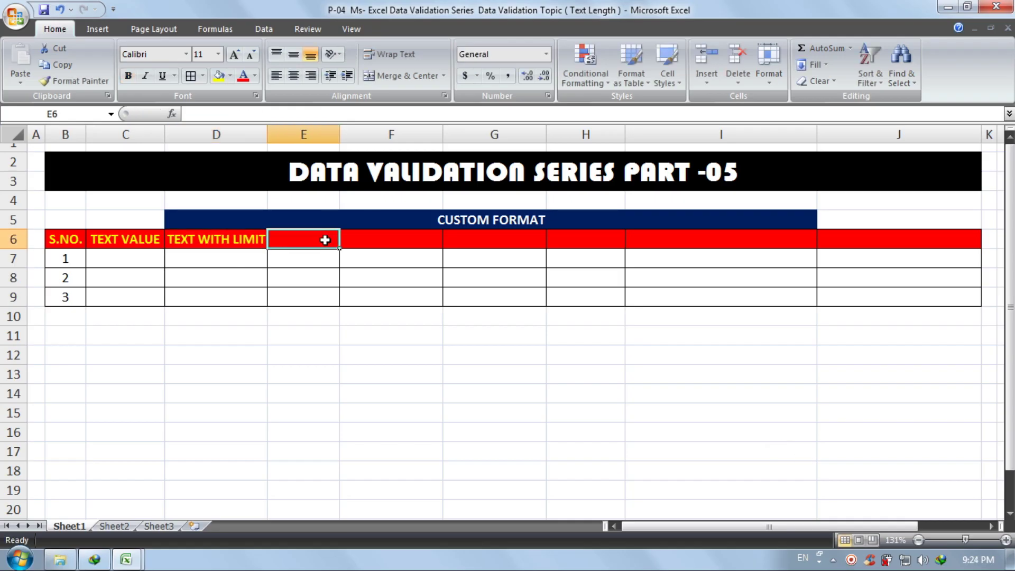
{"action": "type", "text": "NUMERIC"}
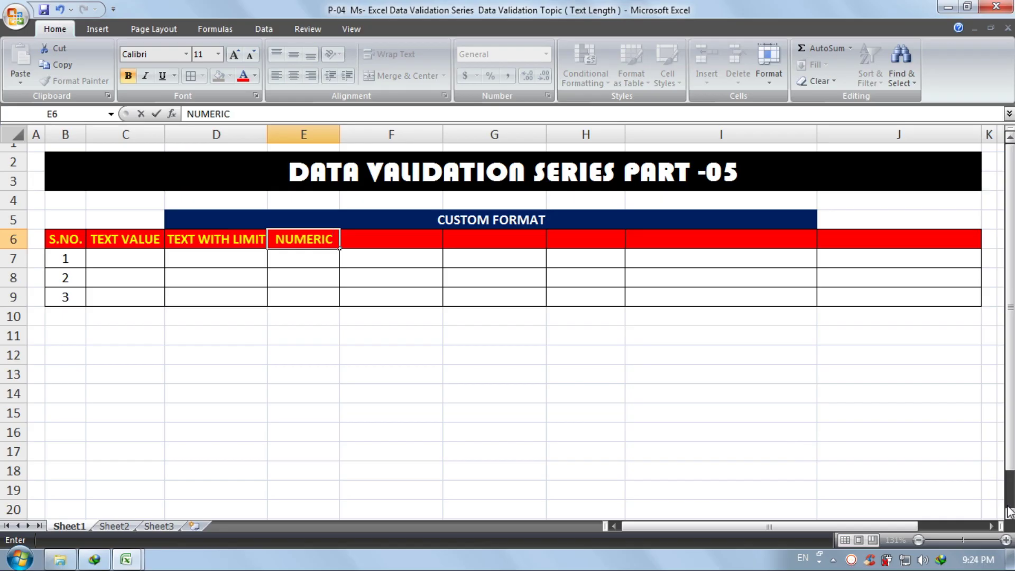
{"action": "type", "text": " VALUE"}
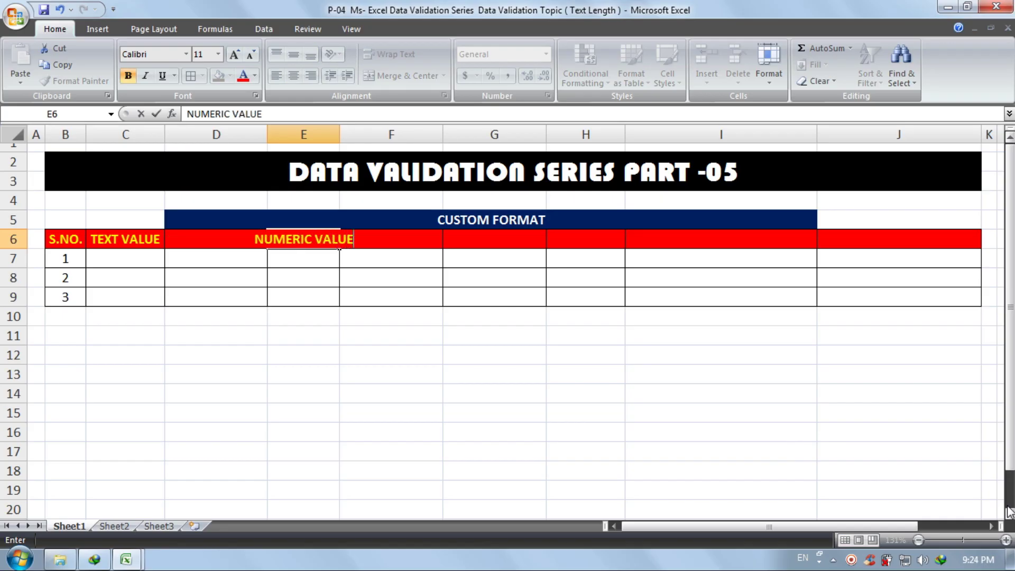
{"action": "key", "text": "Return"}
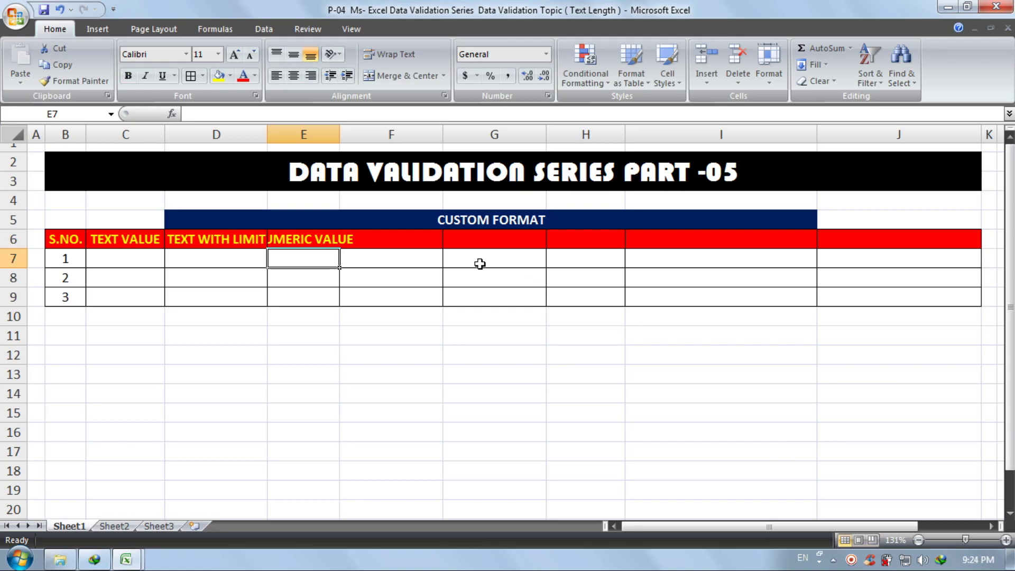
Copy the E6 heading into F6 and change its wording there to "NUMERIC WITH LIMIT".
{"action": "left_click", "coordinate": [429, 245]}
{"action": "key", "text": "ctrl+r"}
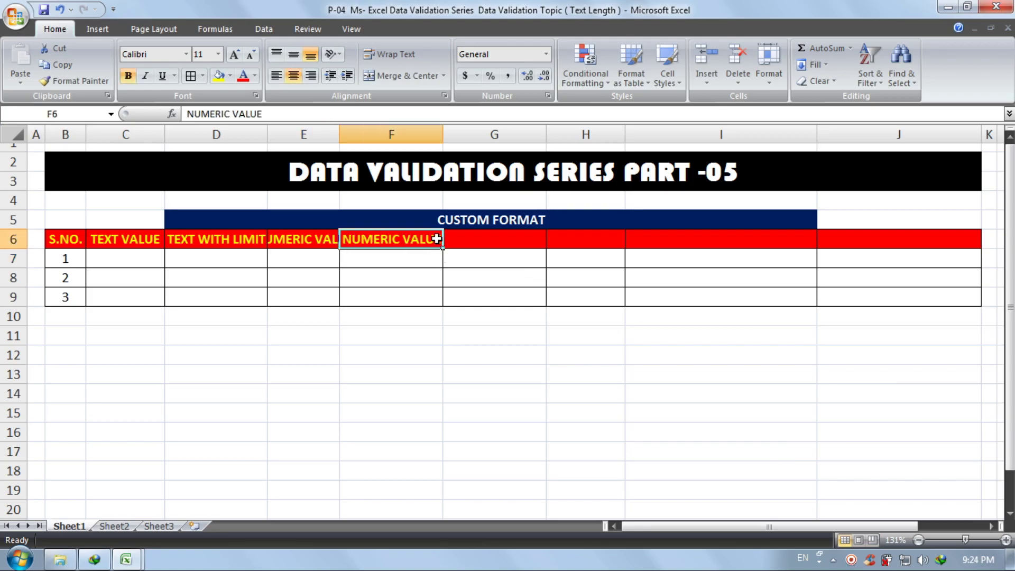
{"action": "double_click", "coordinate": [432, 237]}
{"action": "key", "text": "BackSpace"}
{"action": "key", "text": "BackSpace"}
{"action": "key", "text": "BackSpace"}
{"action": "key", "text": "BackSpace"}
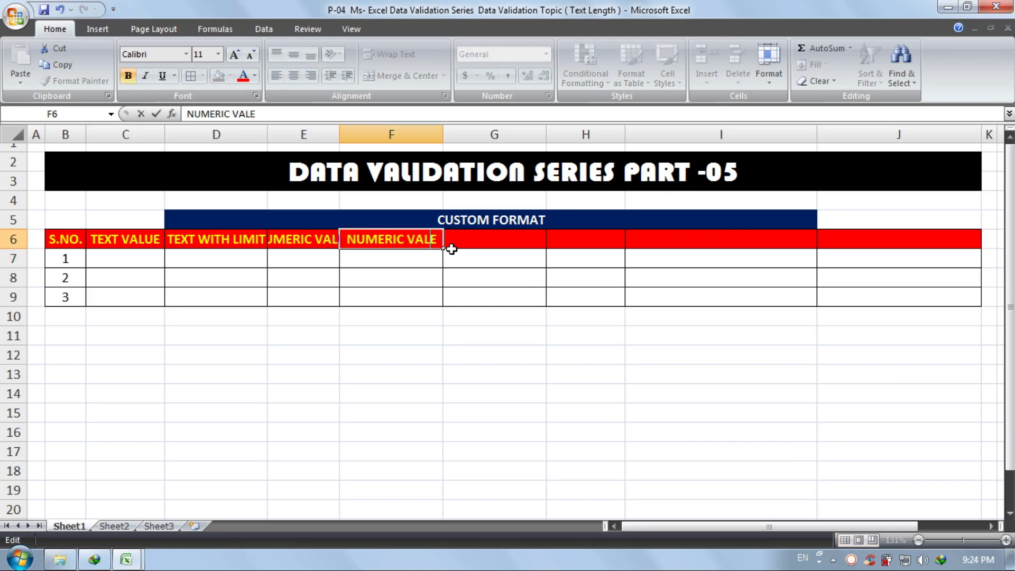
{"action": "key", "text": "Delete"}
{"action": "type", "text": "WITH"}
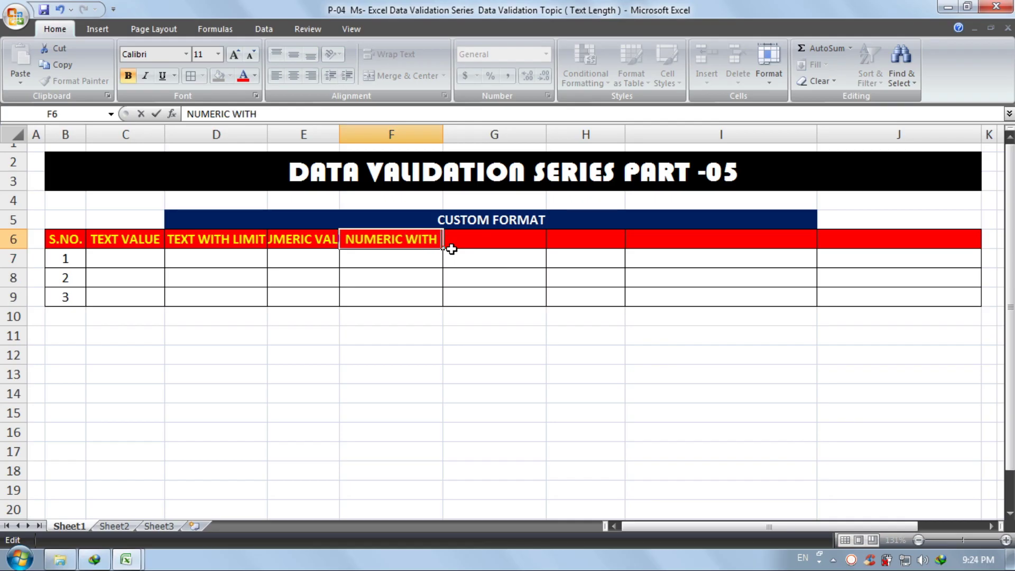
{"action": "type", "text": " LIMIT"}
{"action": "key", "text": "Return"}
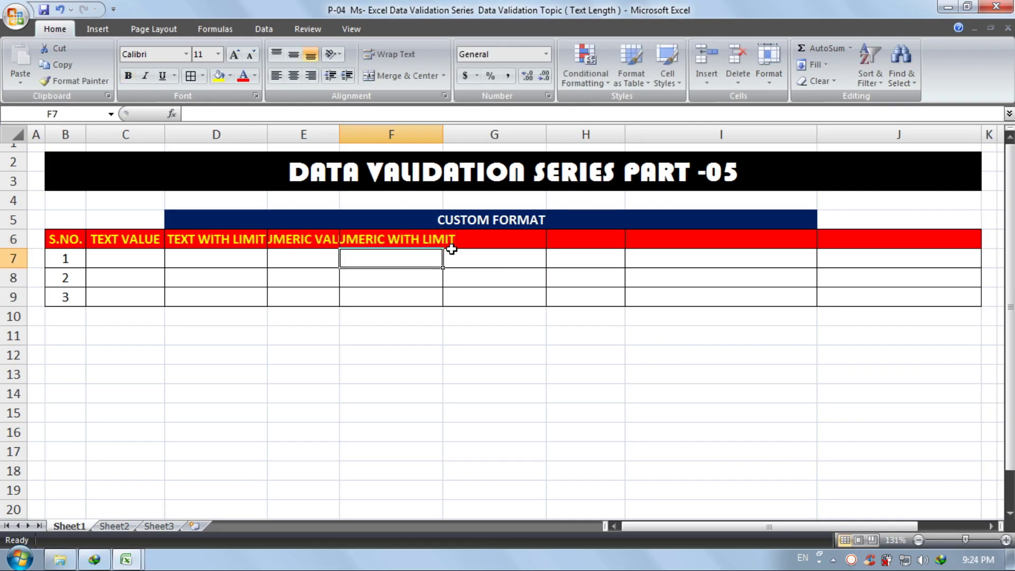
Enter the heading "ANY VALUE" in cell G6.
{"action": "left_click", "coordinate": [507, 239]}
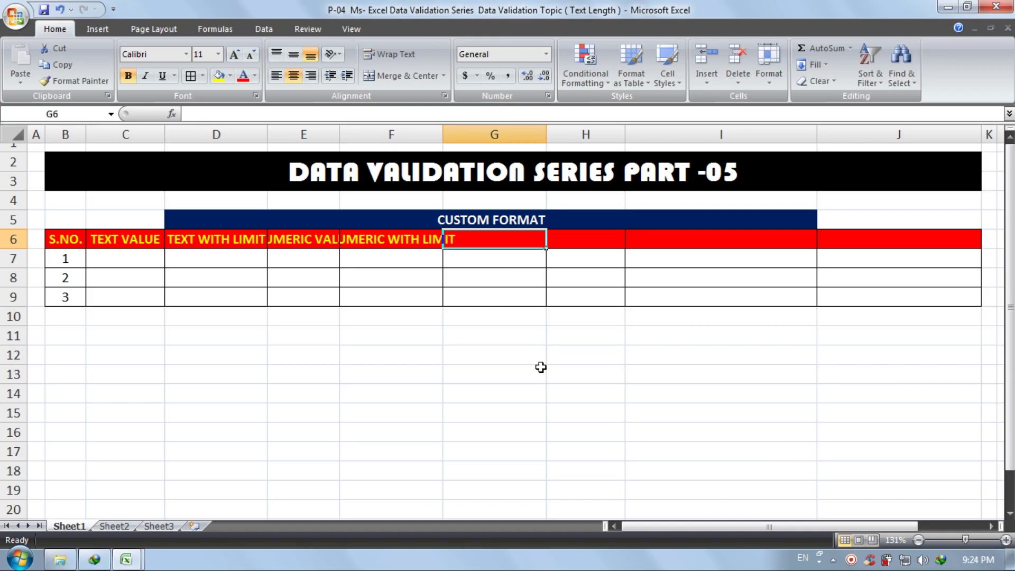
{"action": "type", "text": "ANY VALUE"}
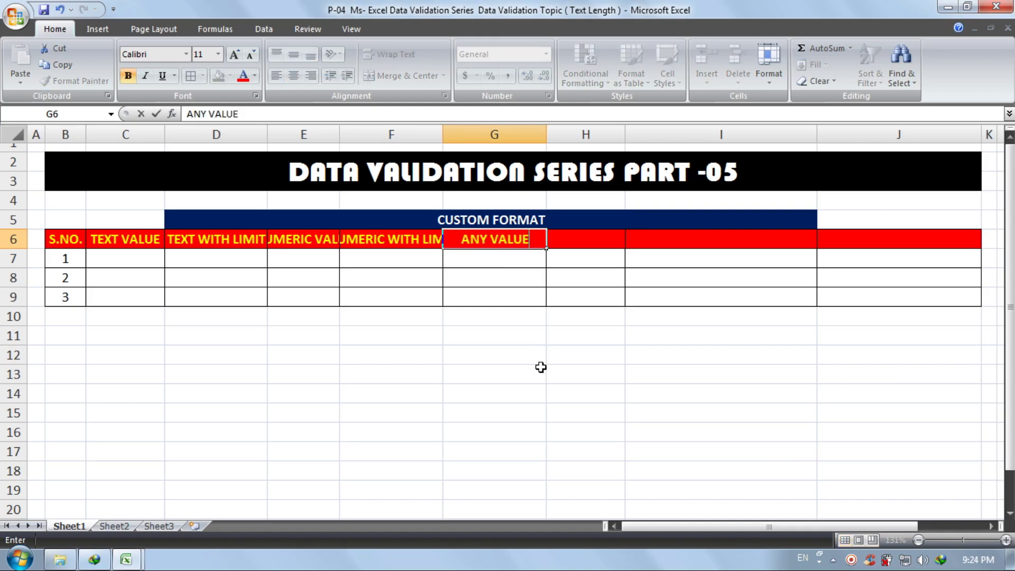
{"action": "key", "text": "Return"}
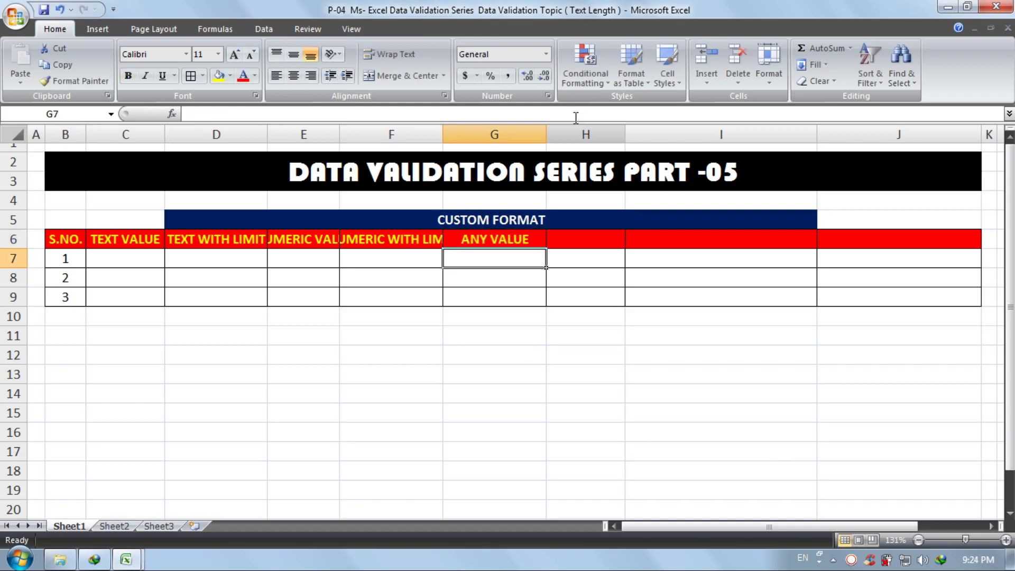
Delete the unused table columns H through J.
{"action": "left_click_drag", "start_coordinate": [582, 134], "coordinate": [951, 122]}
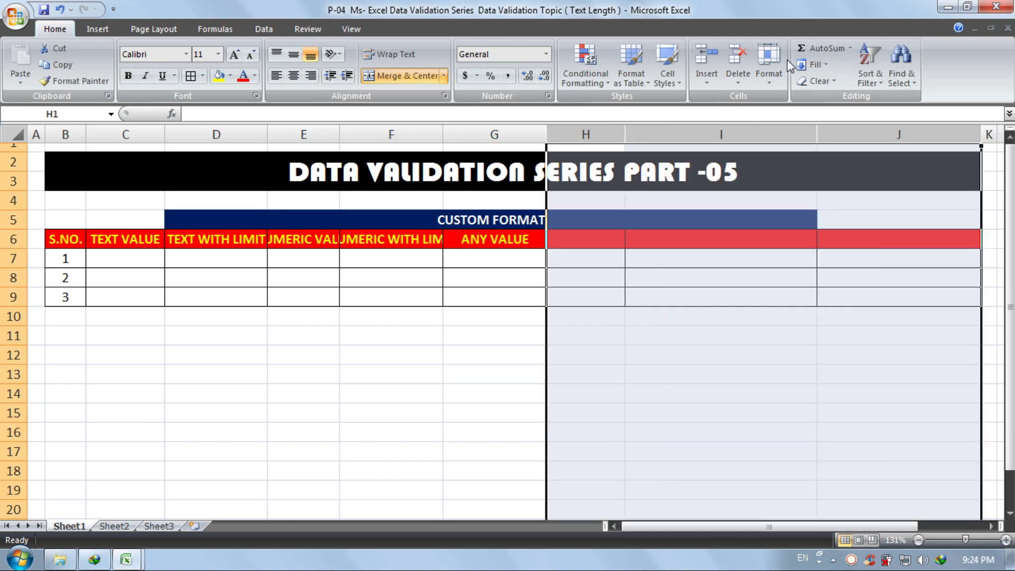
{"action": "left_click", "coordinate": [737, 57]}
{"action": "left_click", "coordinate": [721, 359]}
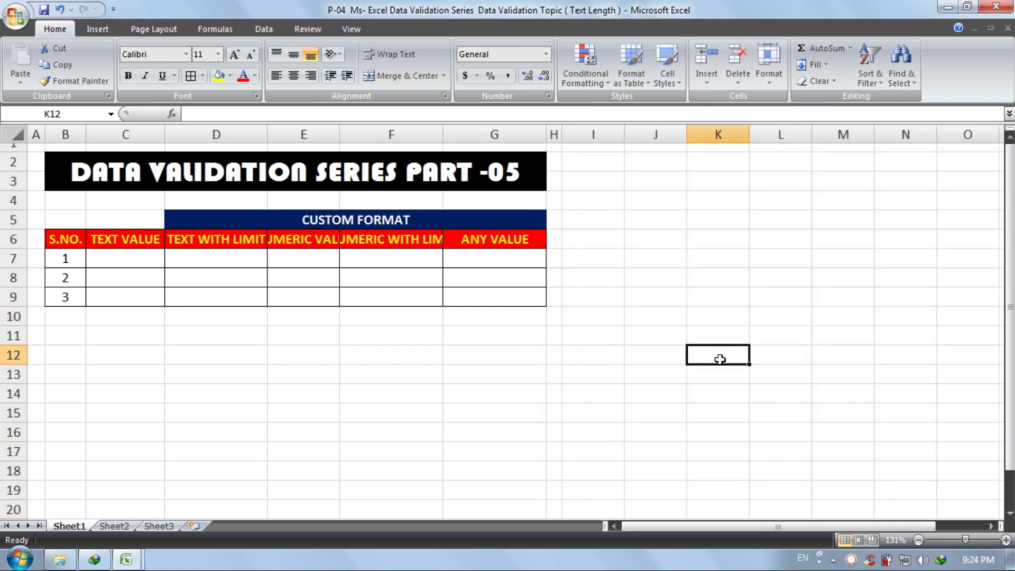
Merge and center the "CUSTOM FORMAT" banner across B5:G5 so it spans the full table width.
{"action": "left_click", "coordinate": [344, 361]}
{"action": "left_click_drag", "start_coordinate": [69, 221], "coordinate": [171, 224]}
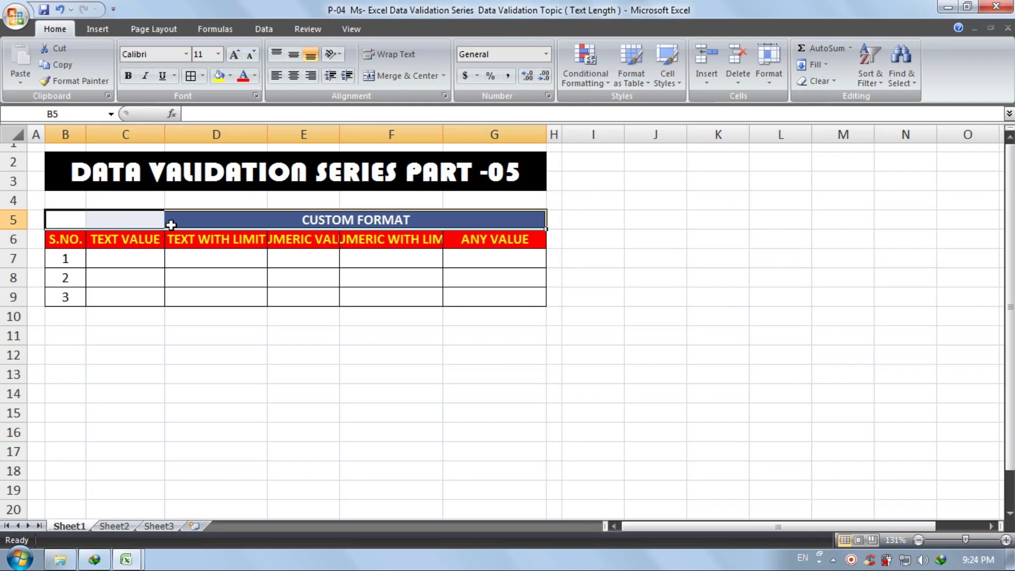
{"action": "left_click", "coordinate": [376, 77]}
{"action": "left_click", "coordinate": [495, 452]}
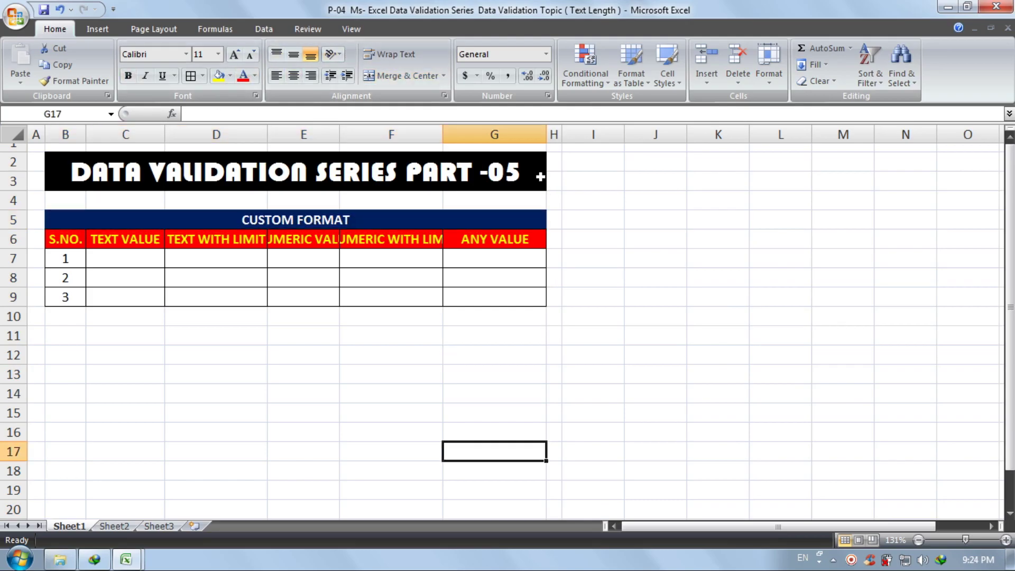
Delete the narrow column H beside the table.
{"action": "left_click", "coordinate": [555, 135]}
{"action": "left_click", "coordinate": [738, 58]}
{"action": "left_click", "coordinate": [703, 374]}
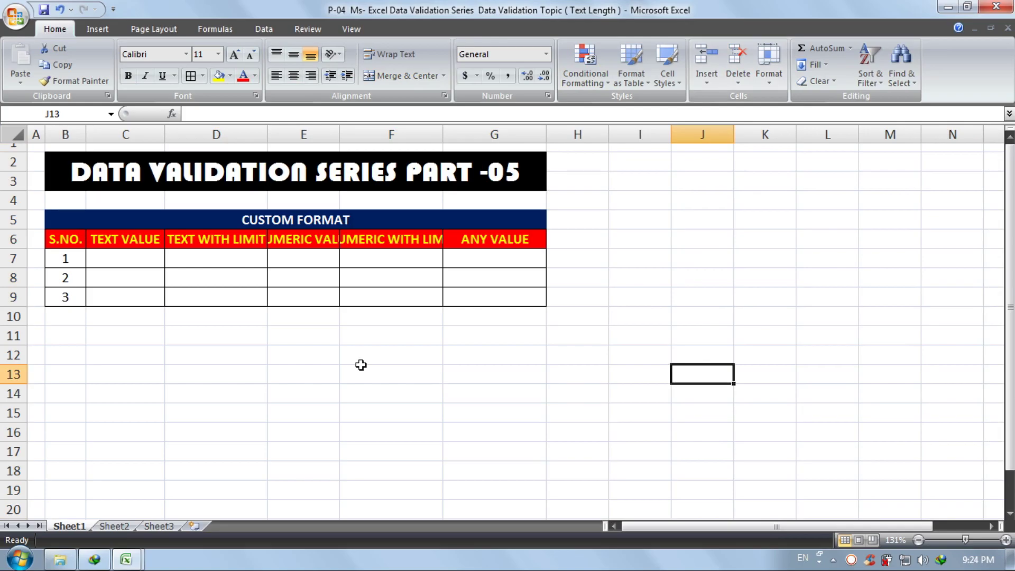
Autofit columns E and F to the full width of their headings.
{"action": "left_click_drag", "start_coordinate": [551, 336], "coordinate": [36, 144]}
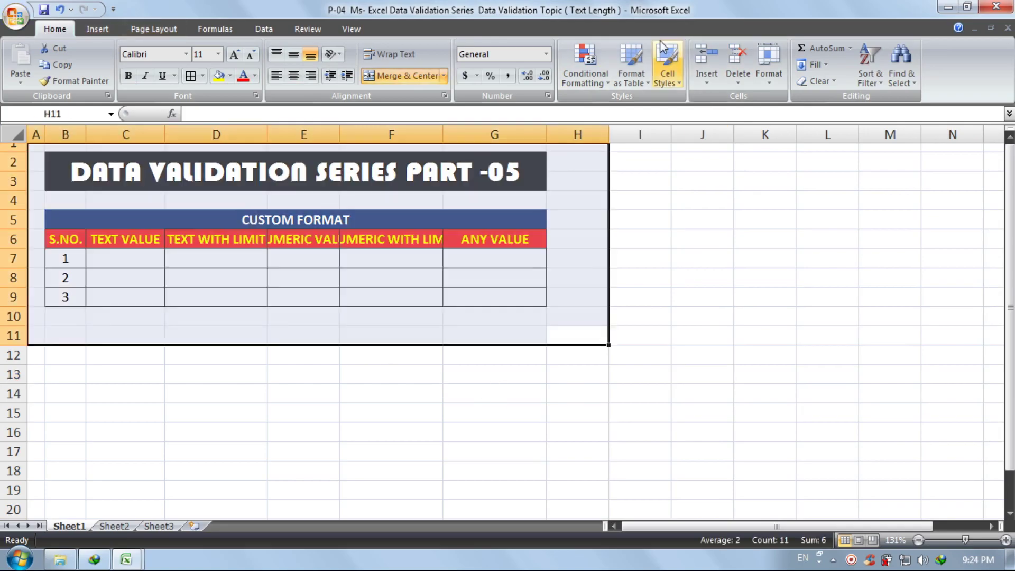
{"action": "left_click", "coordinate": [351, 29]}
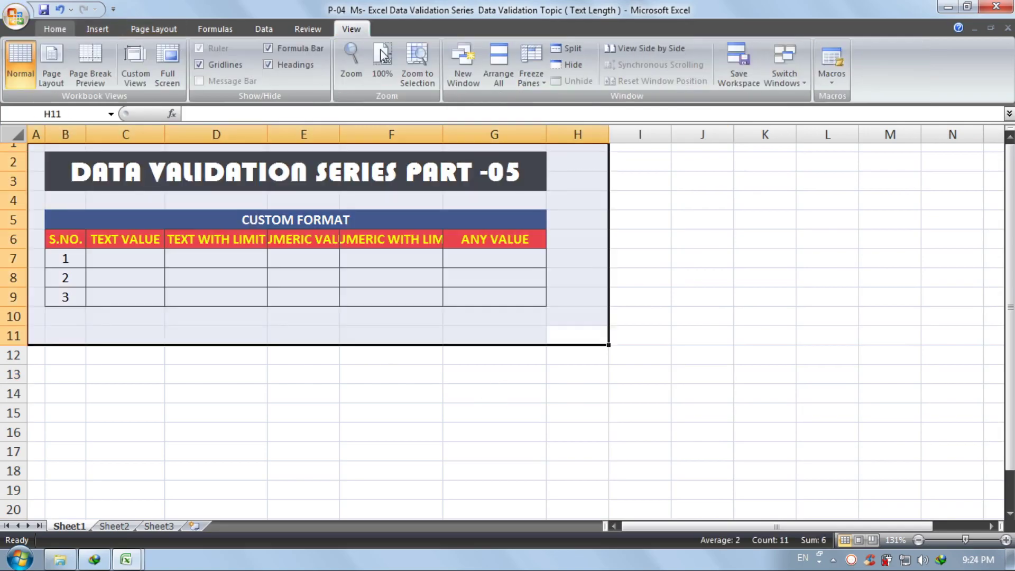
{"action": "left_click", "coordinate": [433, 73]}
{"action": "left_click", "coordinate": [911, 379]}
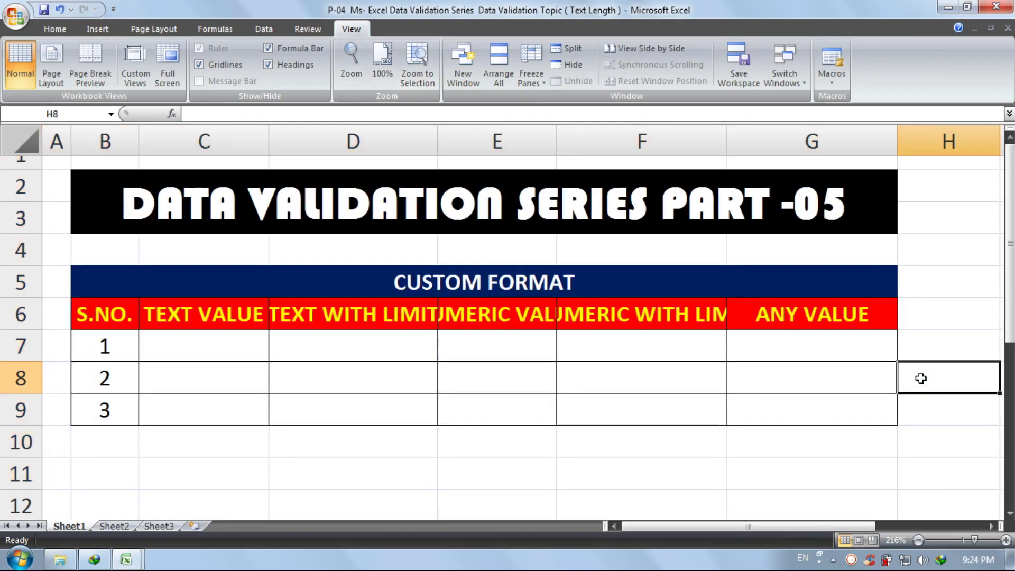
{"action": "left_click", "coordinate": [446, 398]}
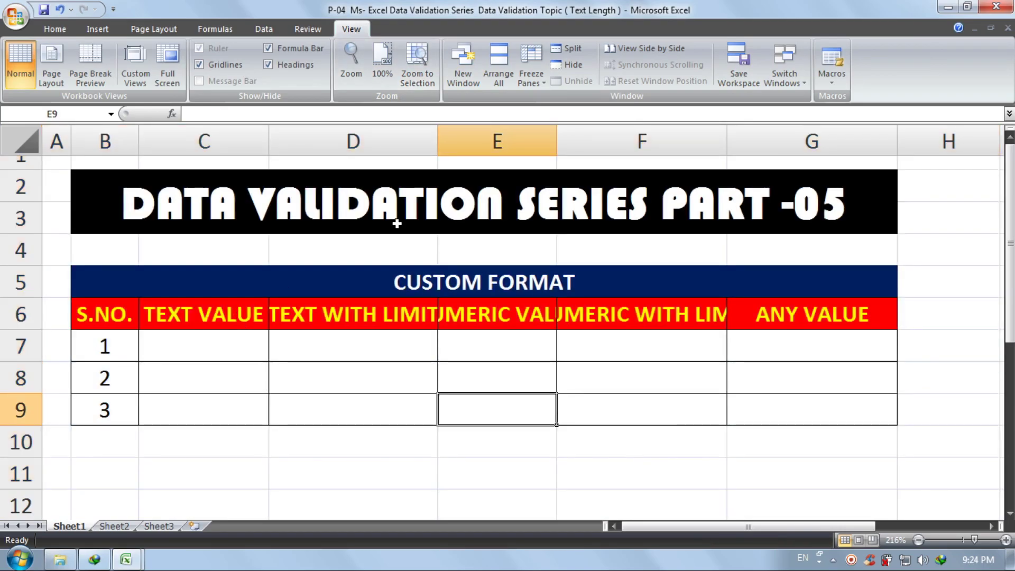
{"action": "double_click", "coordinate": [557, 138]}
{"action": "double_click", "coordinate": [787, 136]}
{"action": "left_click", "coordinate": [767, 439]}
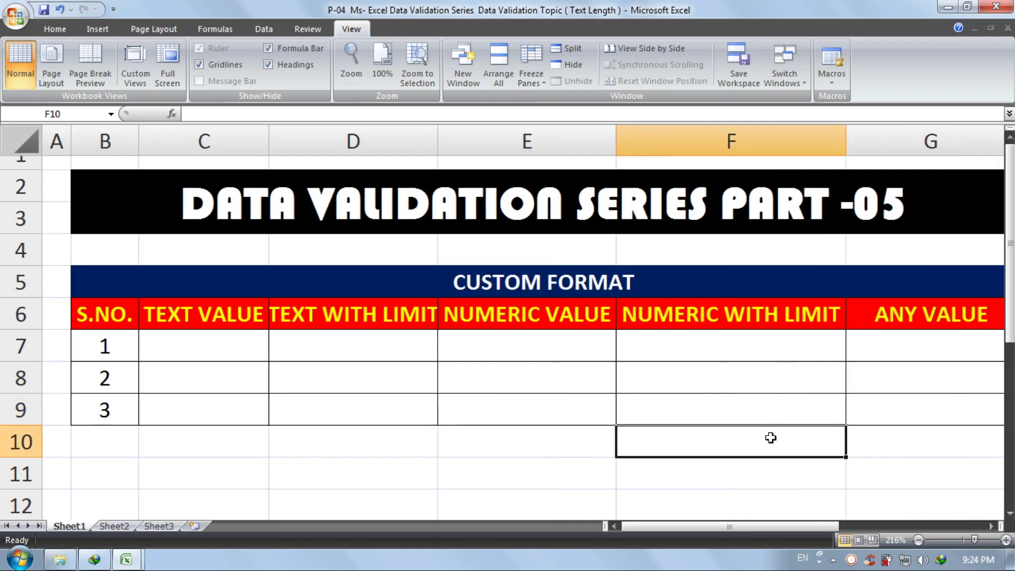
Reduce the sheet's zoom to 160% to view the whole table with free space around it.
{"action": "left_click", "coordinate": [918, 540]}
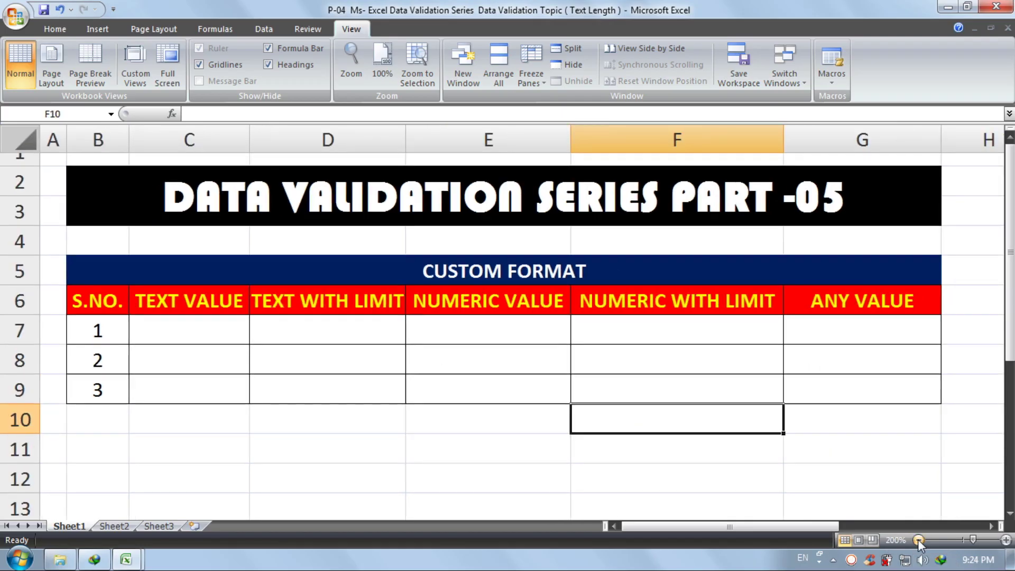
{"action": "left_click", "coordinate": [919, 540]}
{"action": "left_click", "coordinate": [891, 415]}
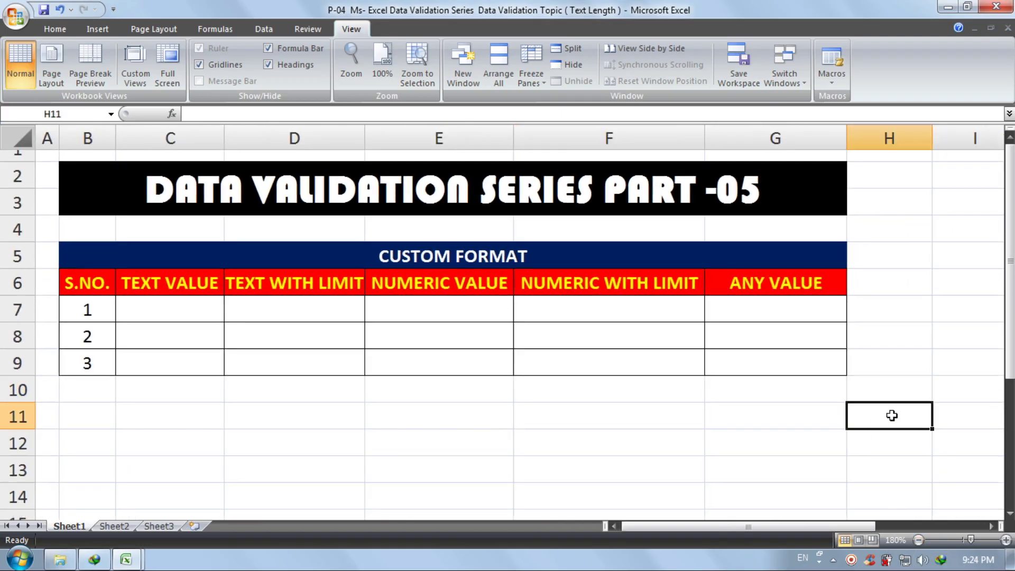
{"action": "scroll", "coordinate": [655, 404], "scroll_direction": "down", "scroll_amount": 2}
{"action": "left_click", "coordinate": [655, 404]}
{"action": "scroll", "coordinate": [609, 398], "scroll_direction": "up", "scroll_amount": 3}
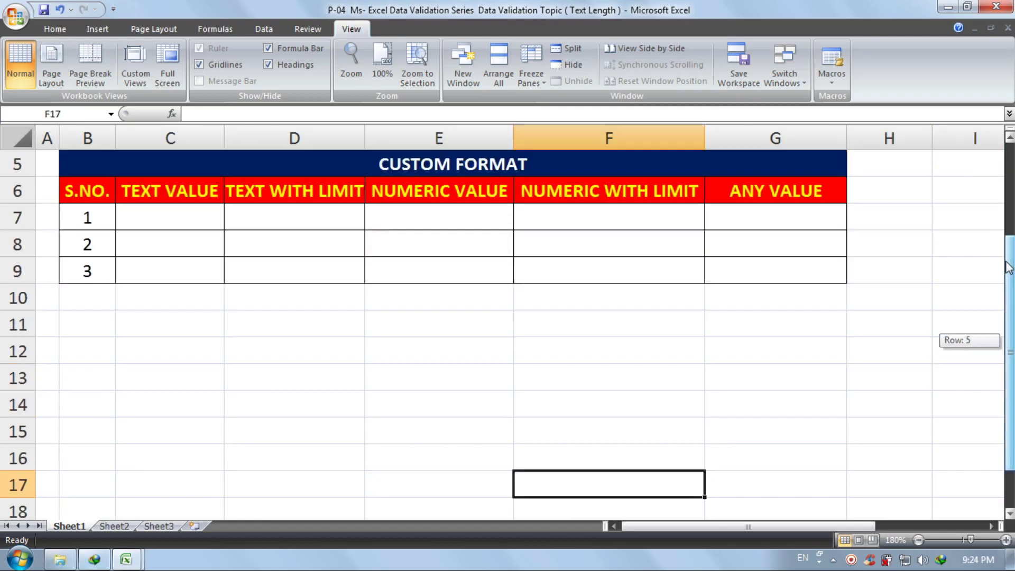
{"action": "left_click", "coordinate": [618, 413]}
{"action": "left_click", "coordinate": [672, 449]}
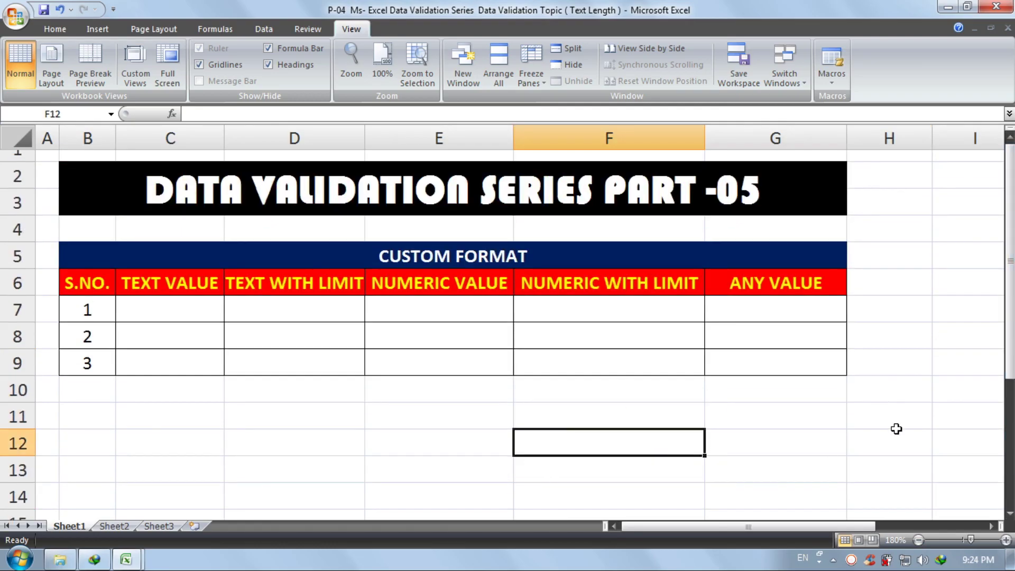
{"action": "left_click", "coordinate": [919, 540]}
{"action": "left_click", "coordinate": [893, 475]}
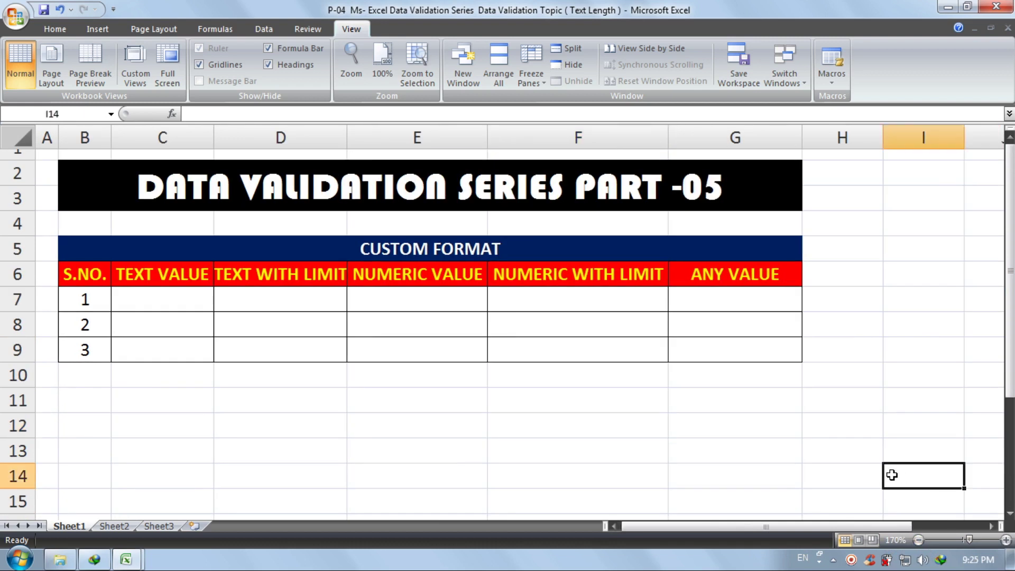
{"action": "left_click", "coordinate": [918, 540]}
{"action": "left_click", "coordinate": [911, 503]}
{"action": "scroll", "coordinate": [385, 376], "scroll_direction": "down", "scroll_amount": 1}
Enter the text "EXAMPLE" in cell C11 below the table.
{"action": "left_click", "coordinate": [291, 376]}
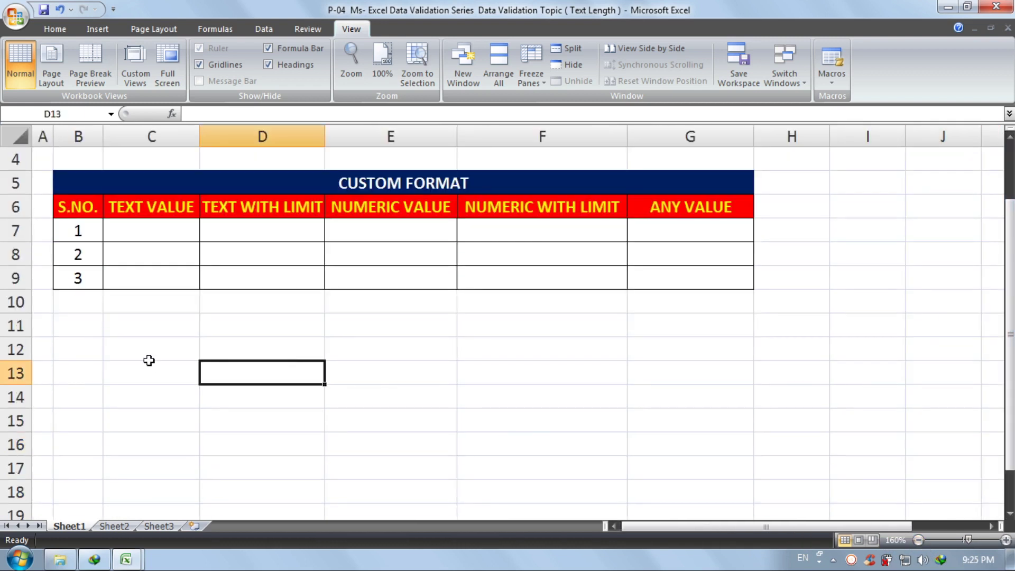
{"action": "left_click", "coordinate": [136, 341]}
{"action": "left_click", "coordinate": [146, 329]}
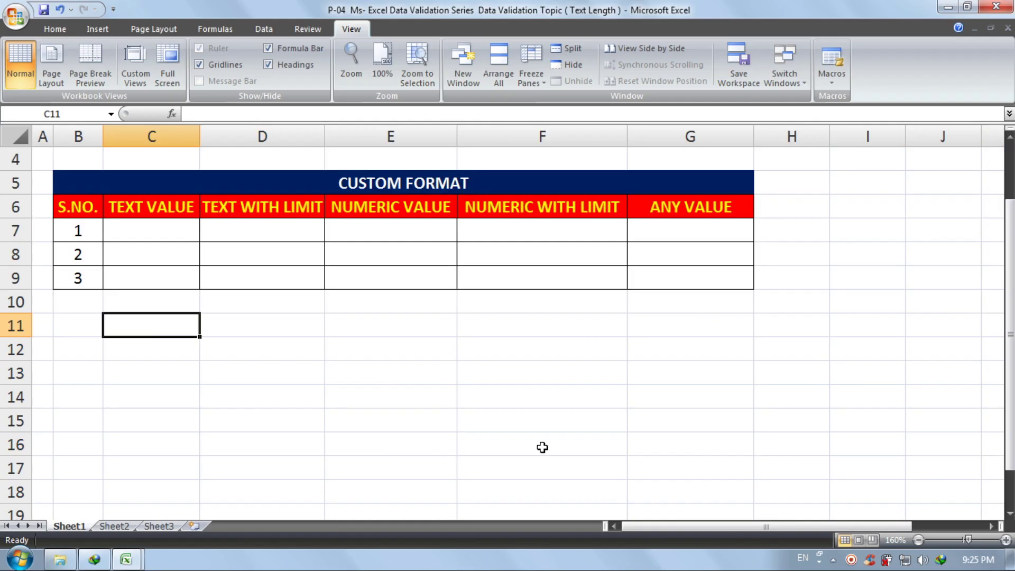
{"action": "key", "text": "Down"}
{"action": "key", "text": "Up"}
{"action": "type", "text": "EXA"}
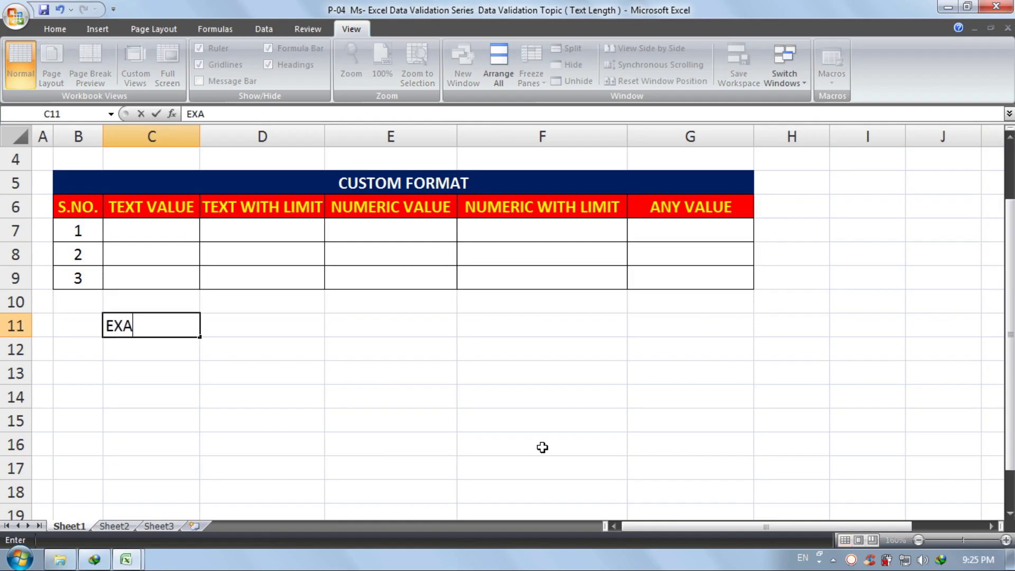
{"action": "type", "text": "MPLE"}
{"action": "key", "text": "Return"}
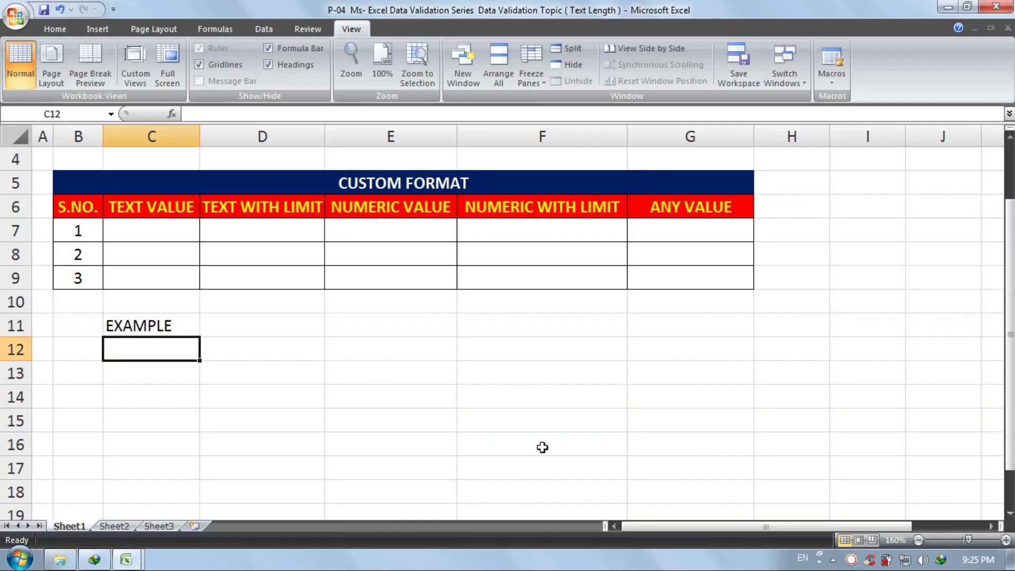
Merge and center the "EXAMPLE" title across B11:G11.
{"action": "left_click", "coordinate": [313, 375]}
{"action": "left_click", "coordinate": [176, 350]}
{"action": "left_click", "coordinate": [147, 327]}
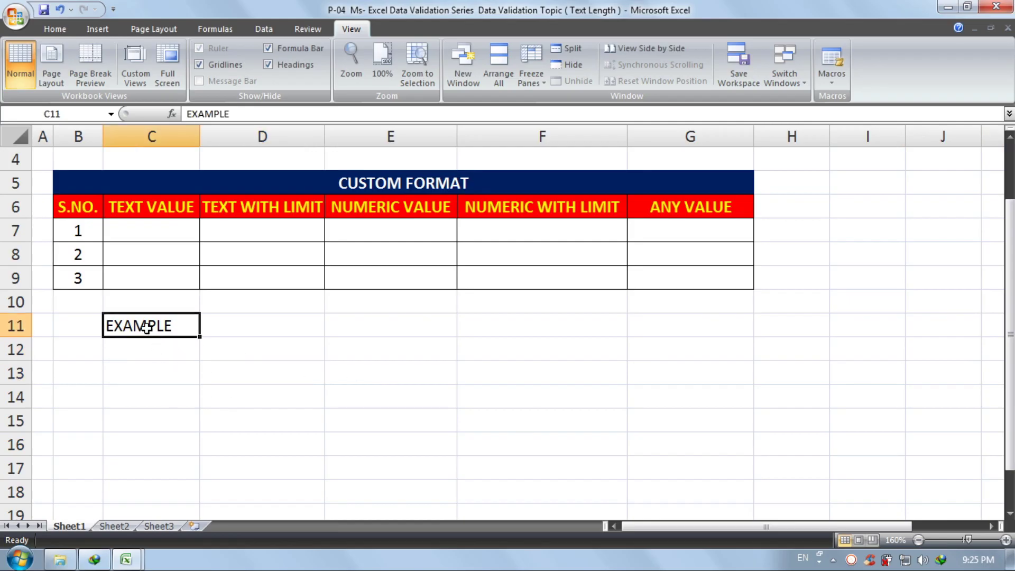
{"action": "left_click_drag", "start_coordinate": [80, 324], "coordinate": [661, 329]}
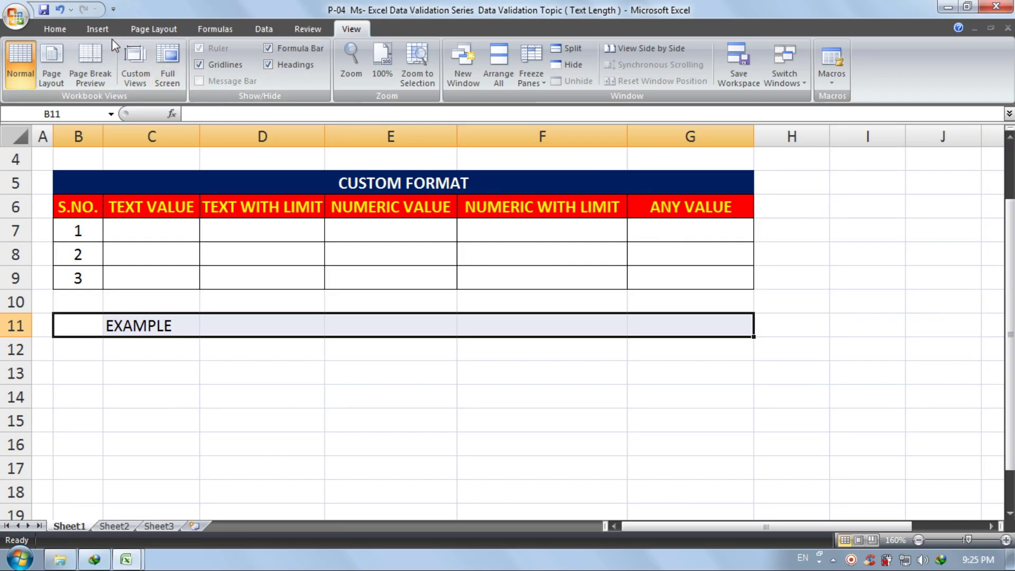
{"action": "left_click", "coordinate": [71, 31]}
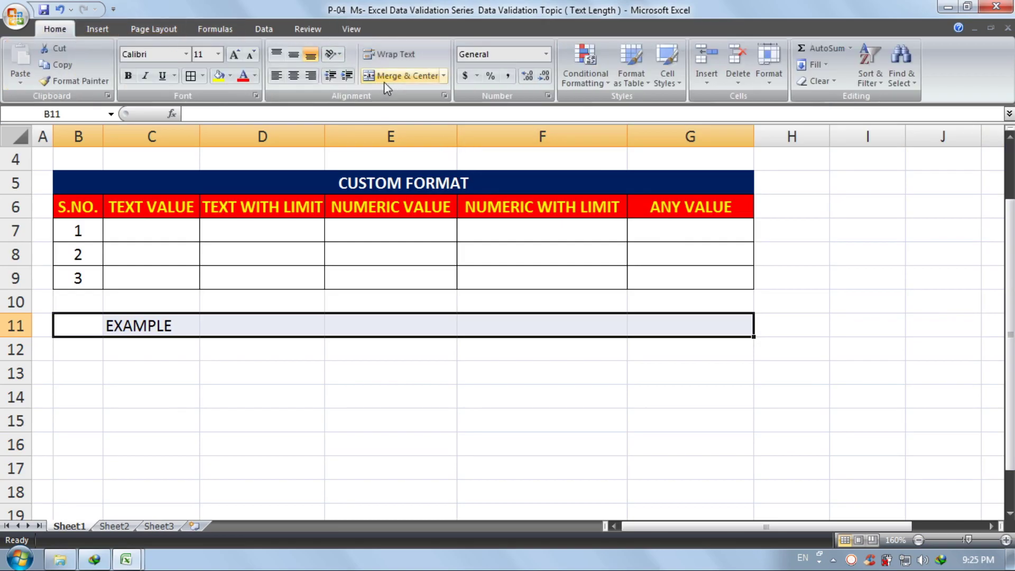
{"action": "left_click", "coordinate": [391, 76]}
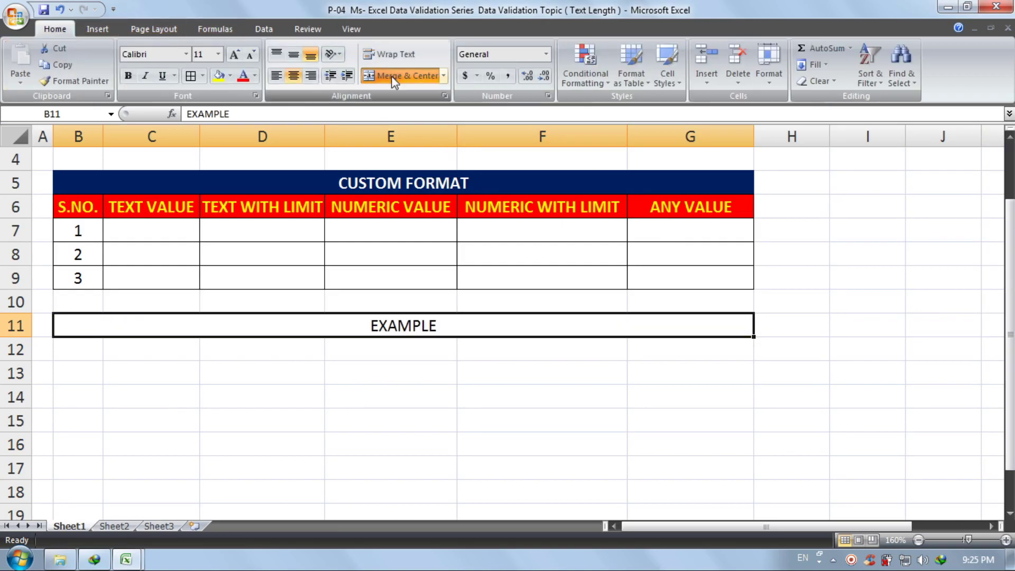
Format the merged "EXAMPLE" title with a dark blue fill and bold white text.
{"action": "left_click", "coordinate": [230, 75]}
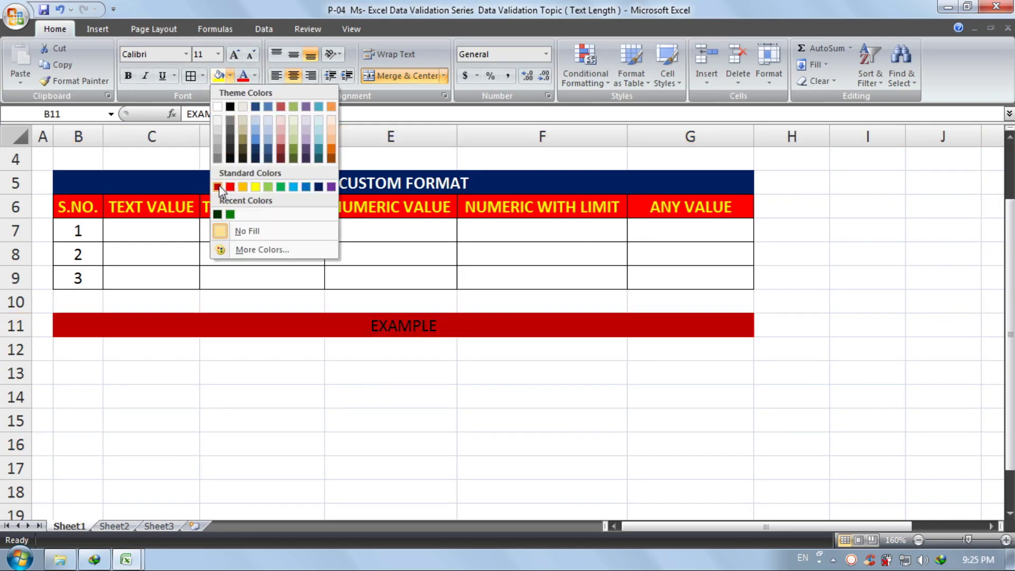
{"action": "left_click", "coordinate": [318, 187]}
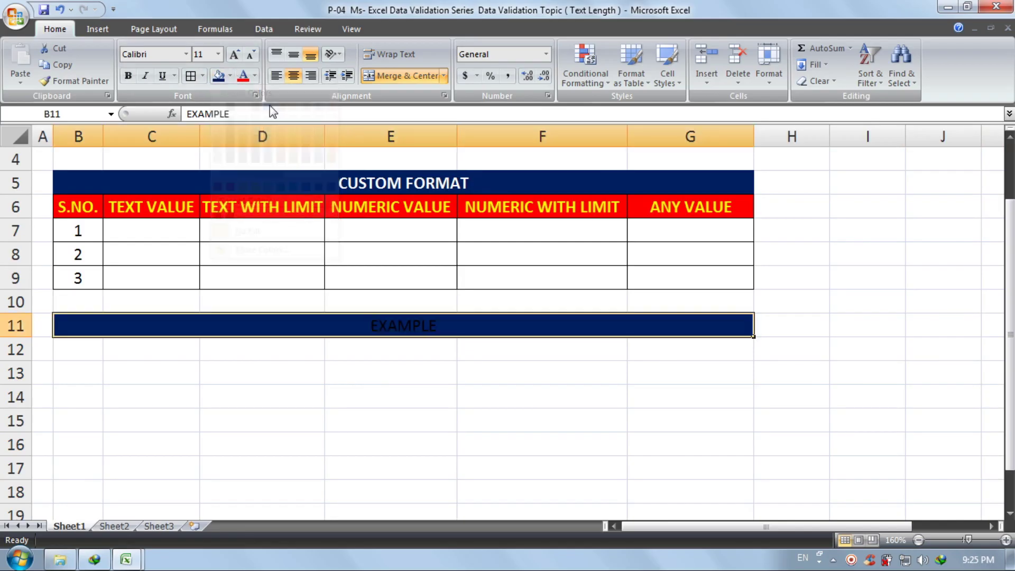
{"action": "left_click", "coordinate": [255, 76]}
{"action": "left_click", "coordinate": [244, 125]}
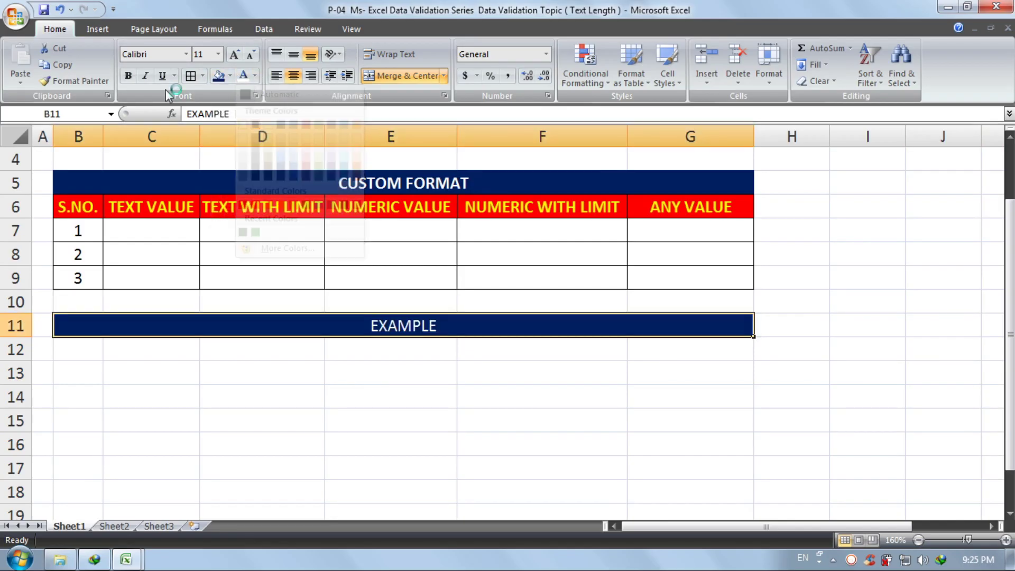
{"action": "left_click", "coordinate": [128, 76]}
{"action": "left_click", "coordinate": [227, 349]}
Enter a three-letter first name as sample text in C14 and the number 999 in C15.
{"action": "left_click", "coordinate": [94, 377]}
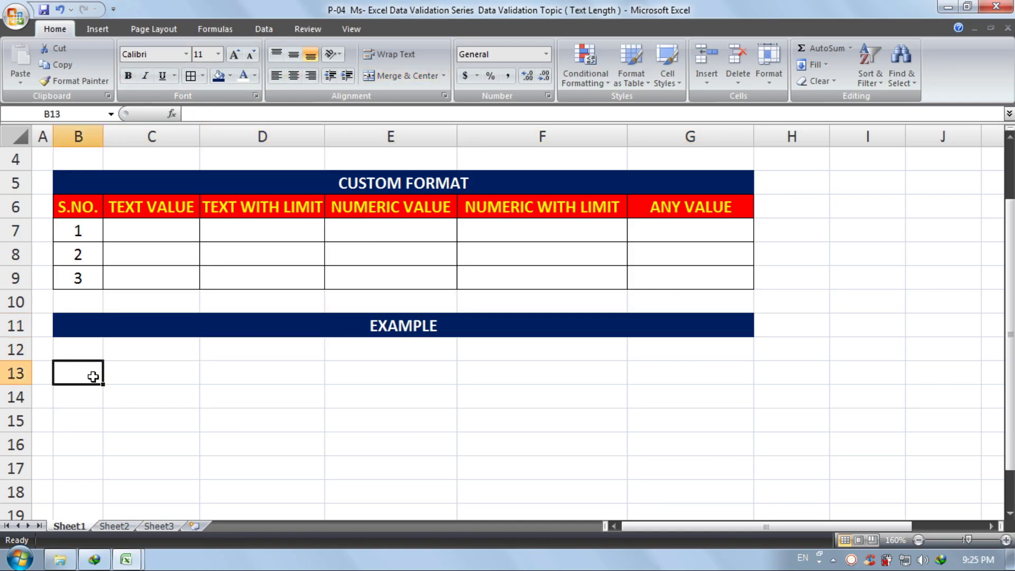
{"action": "left_click", "coordinate": [129, 368]}
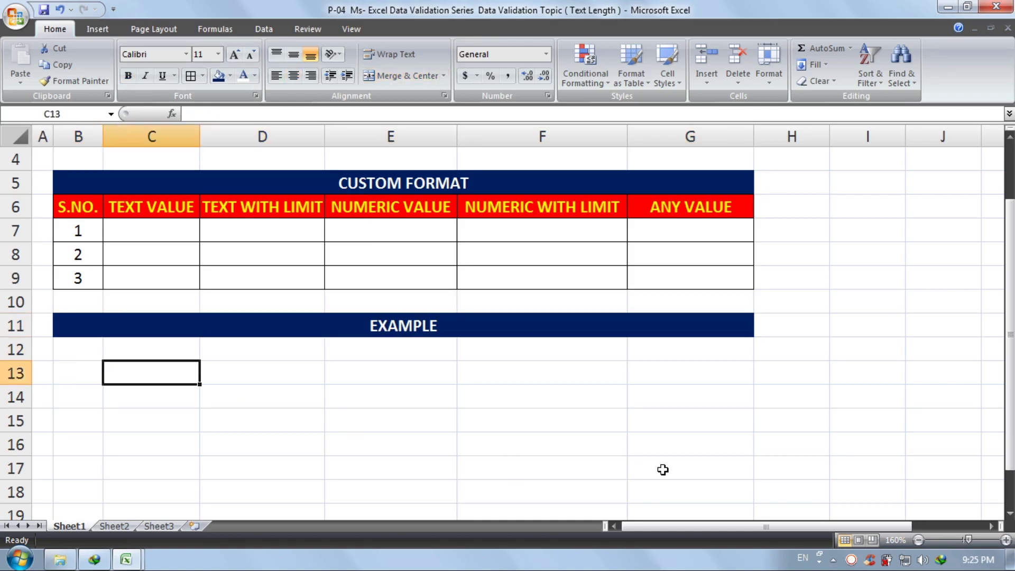
{"action": "key", "text": "Down"}
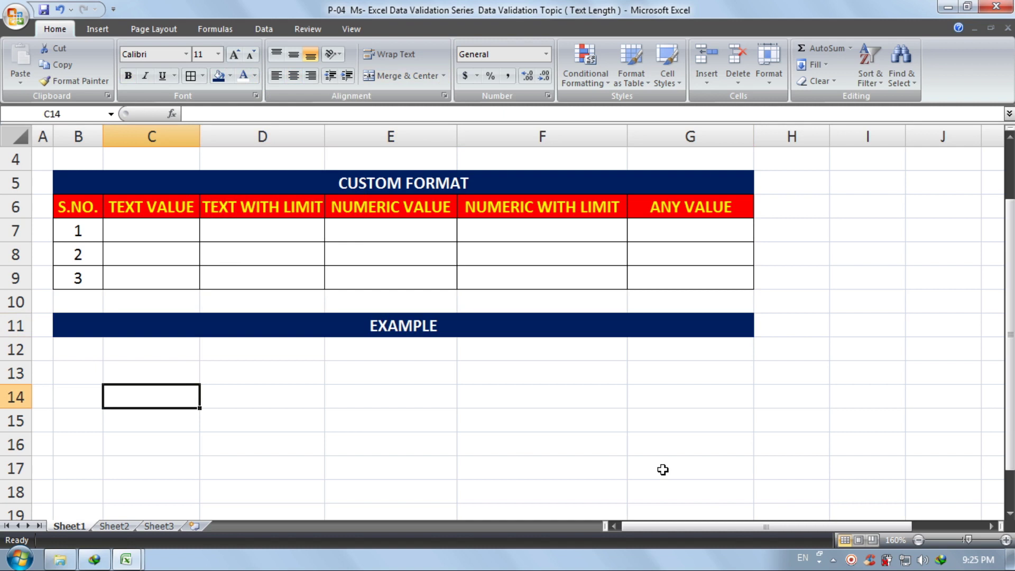
{"action": "type", "text": "SAM"}
{"action": "key", "text": "Return"}
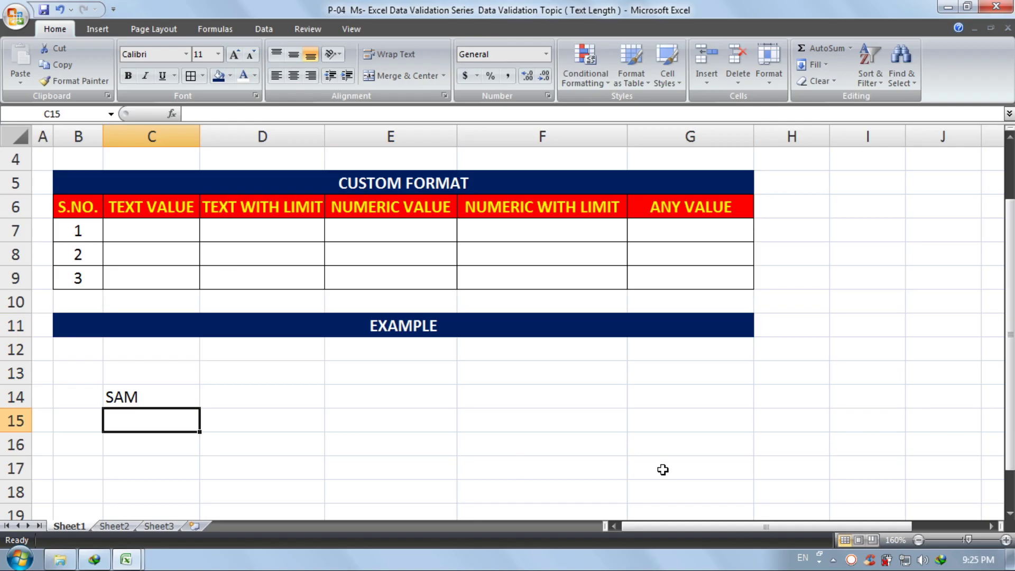
{"action": "type", "text": "999"}
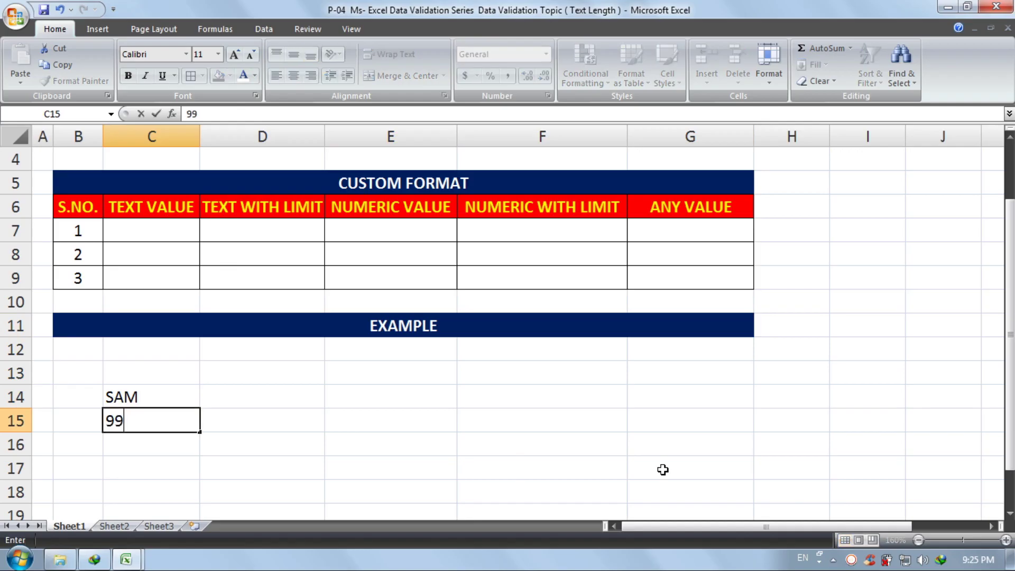
{"action": "left_click", "coordinate": [193, 374]}
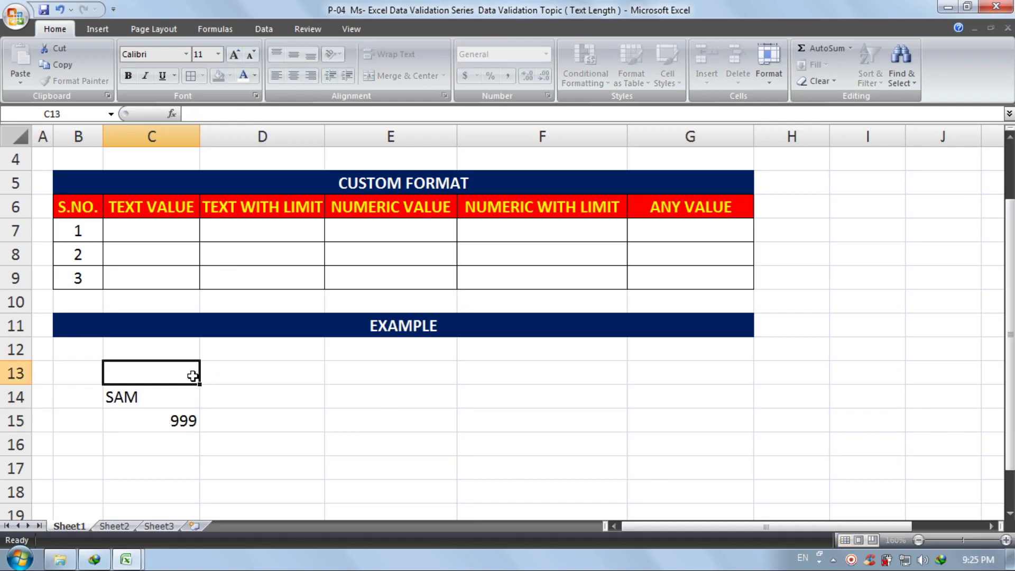
Enter the heading "VALUE" in C13 above the two sample values.
{"action": "type", "text": "TEX"}
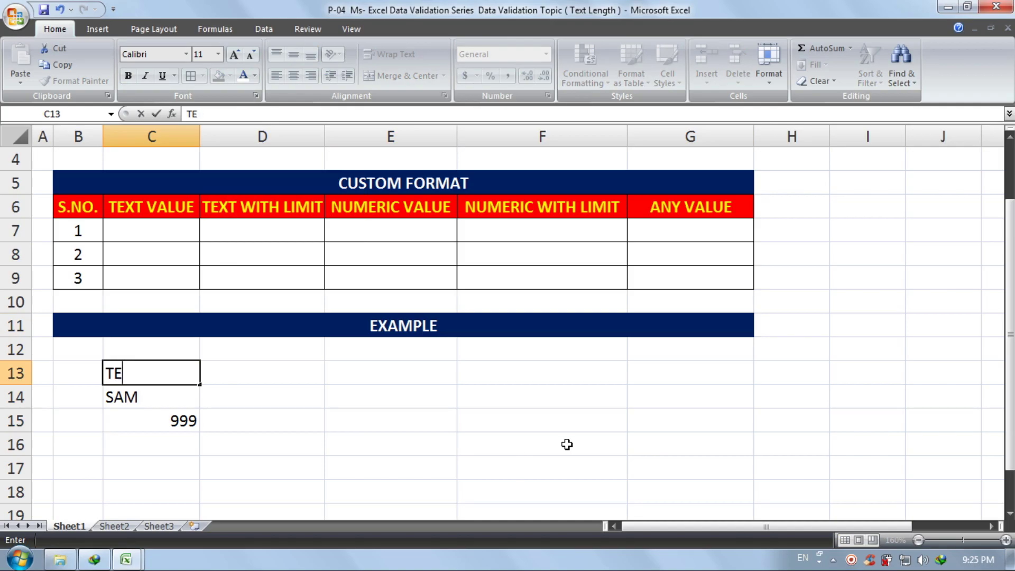
{"action": "key", "text": "BackSpace"}
{"action": "key", "text": "BackSpace"}
{"action": "type", "text": "VALUE"}
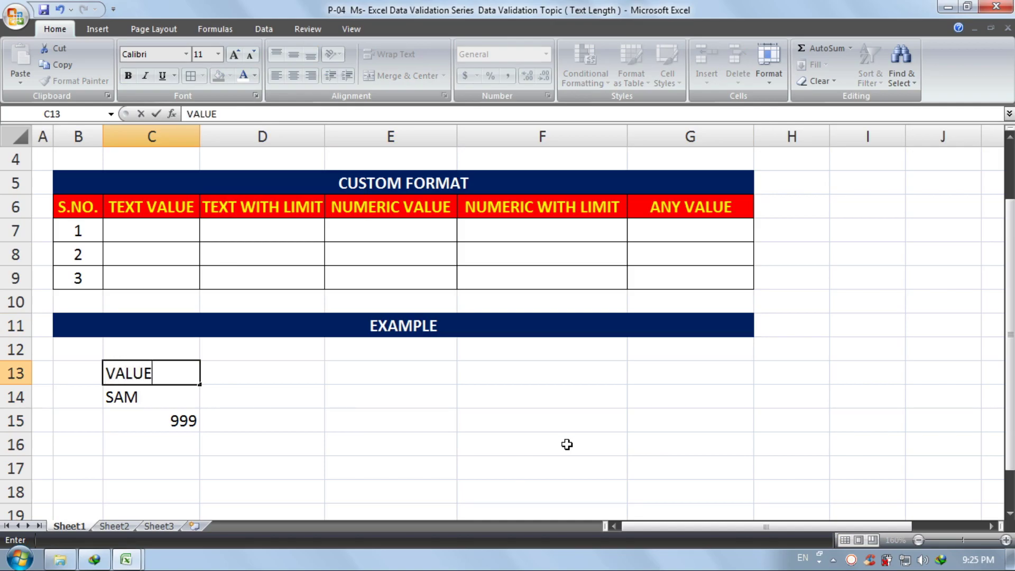
{"action": "key", "text": "Return"}
Enter the heading "FORMULA" in D13 and start another heading in E13.
{"action": "left_click", "coordinate": [278, 374]}
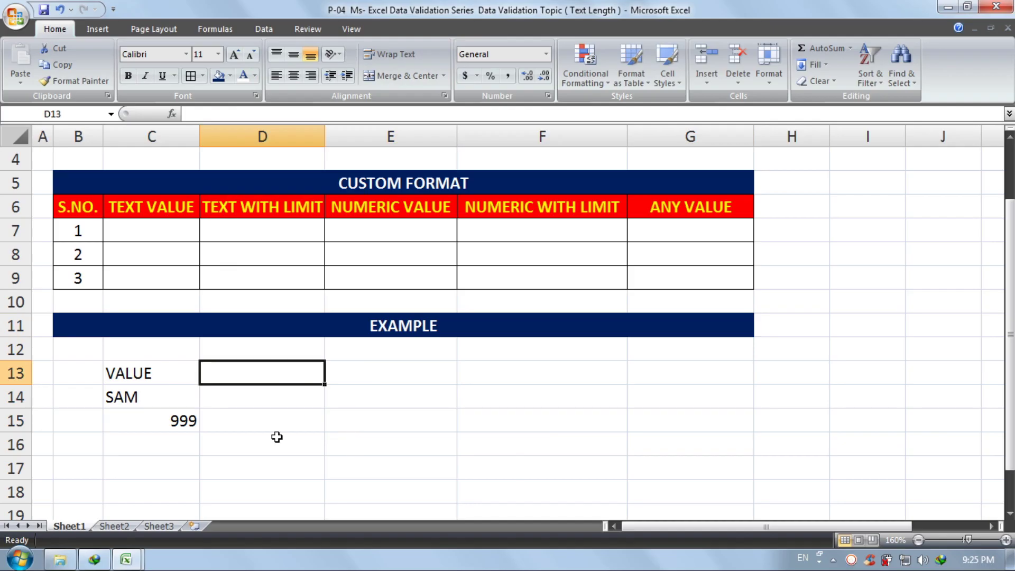
{"action": "left_click", "coordinate": [175, 415]}
{"action": "left_click", "coordinate": [172, 402]}
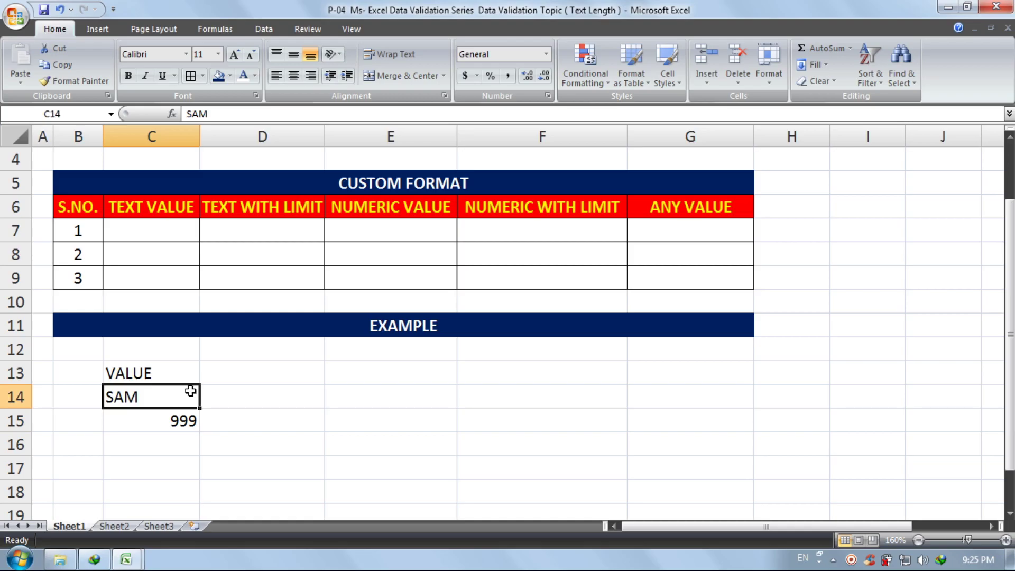
{"action": "left_click", "coordinate": [212, 376]}
{"action": "type", "text": "F"}
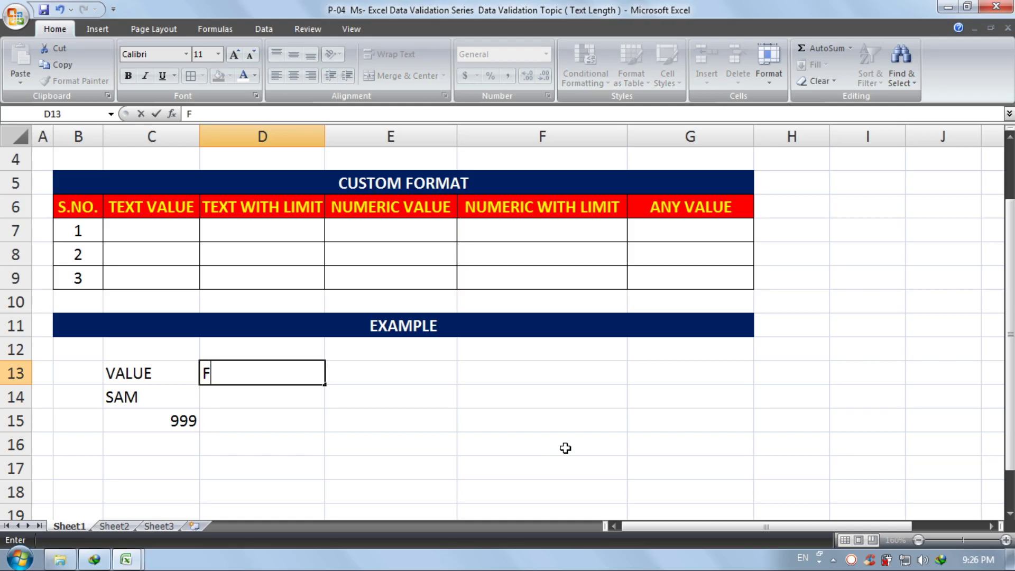
{"action": "type", "text": "ORMULA"}
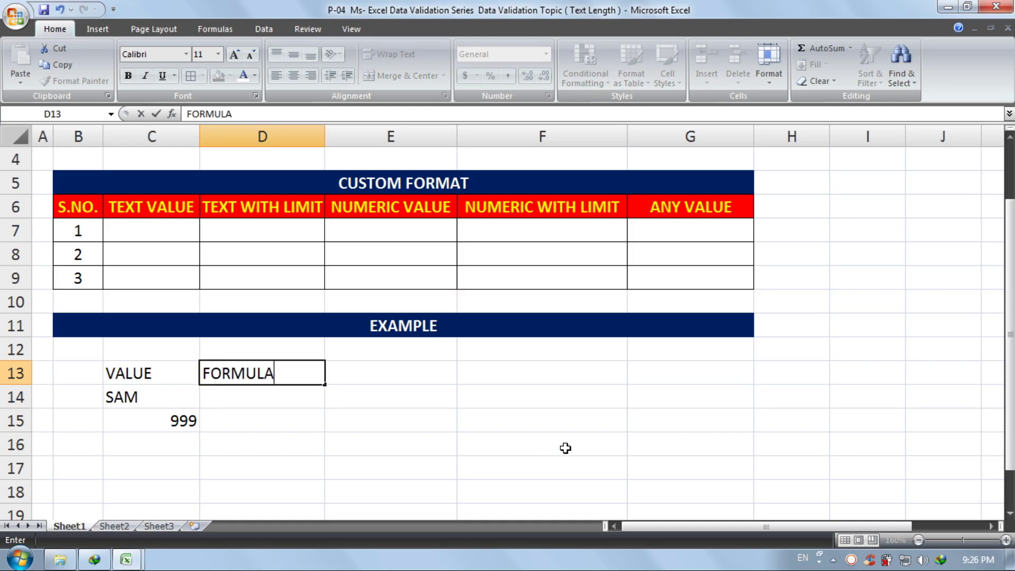
{"action": "key", "text": "Return"}
{"action": "left_click", "coordinate": [411, 374]}
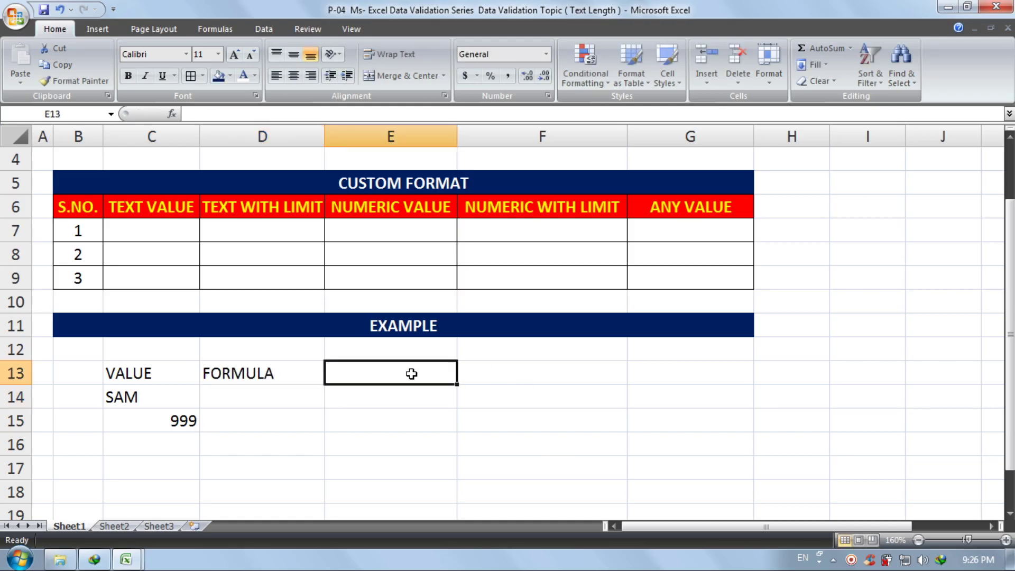
{"action": "type", "text": "F"}
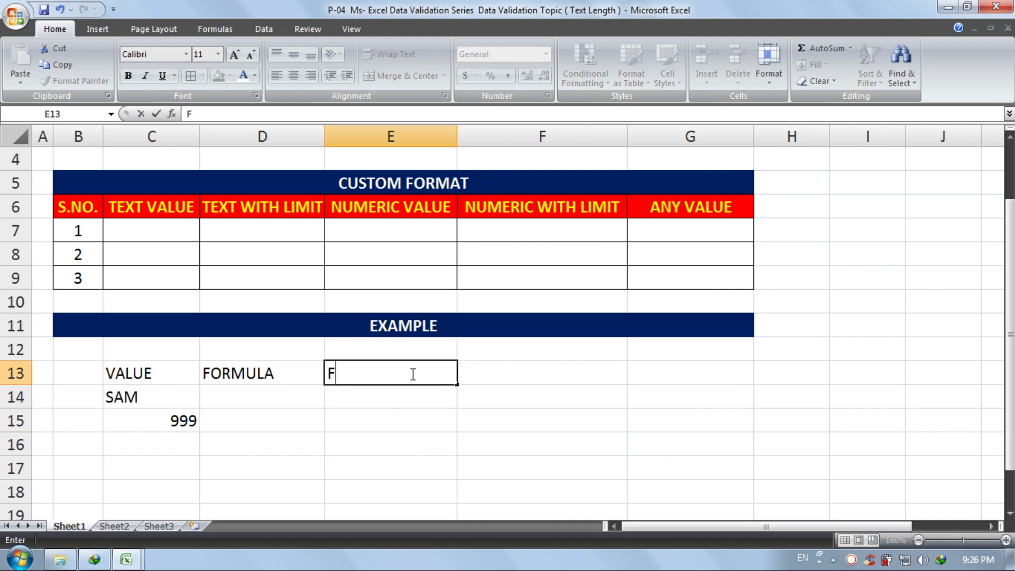
Enter "ISTEXT" as the heading in D13, beside the VALUE heading.
{"action": "key", "text": "Left"}
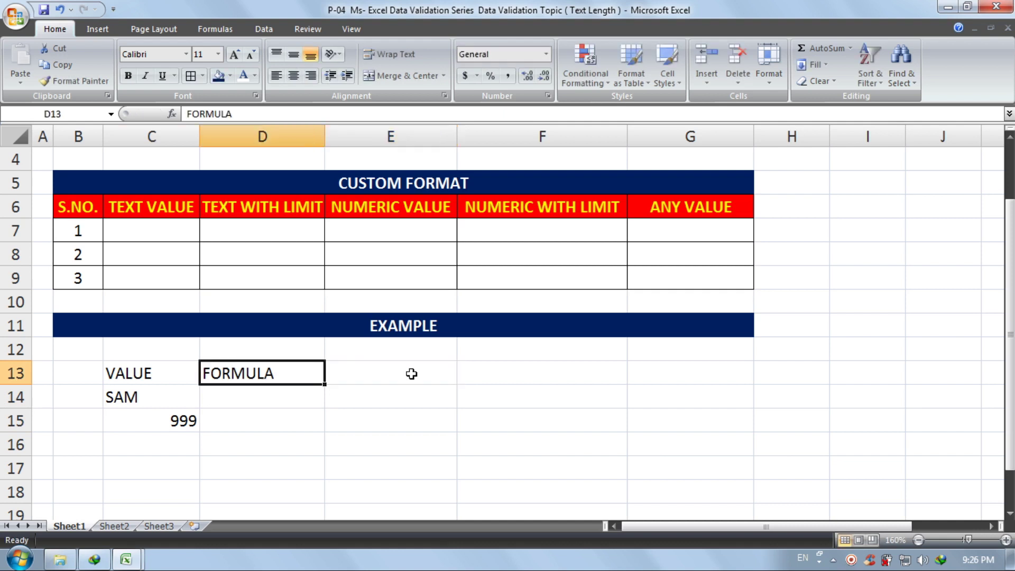
{"action": "type", "text": "IS"}
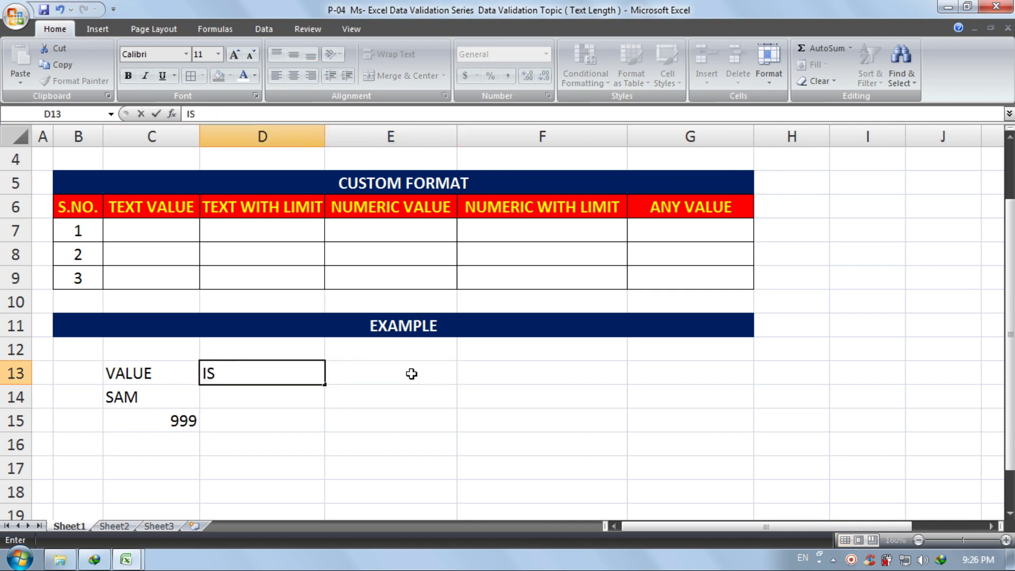
{"action": "type", "text": "TEXT"}
{"action": "key", "text": "Return"}
Enter the headings "ISNUMBER" in E13 and "LEN" in F13.
{"action": "left_click", "coordinate": [411, 374]}
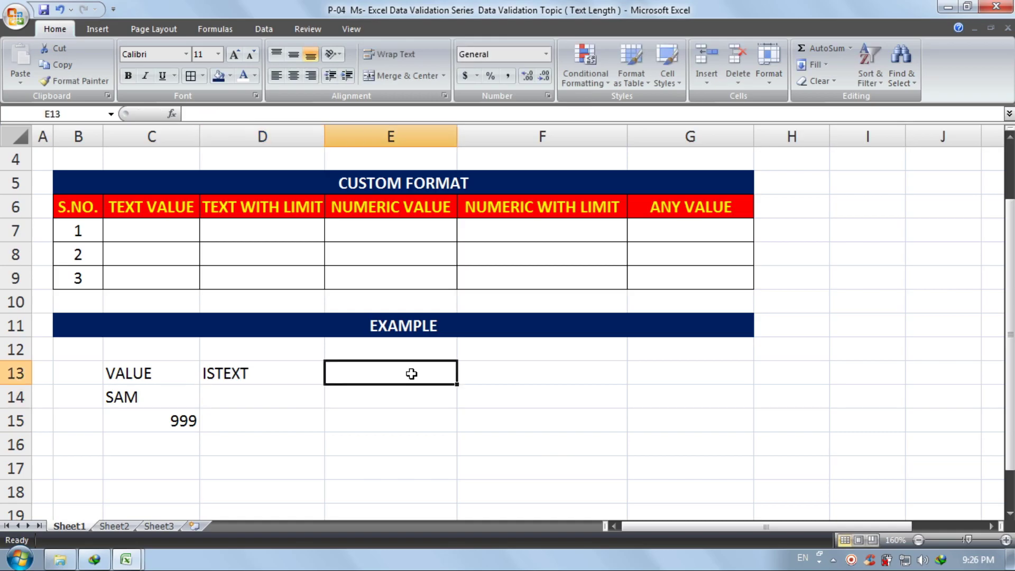
{"action": "type", "text": "IN"}
{"action": "key", "text": "BackSpace"}
{"action": "type", "text": "S"}
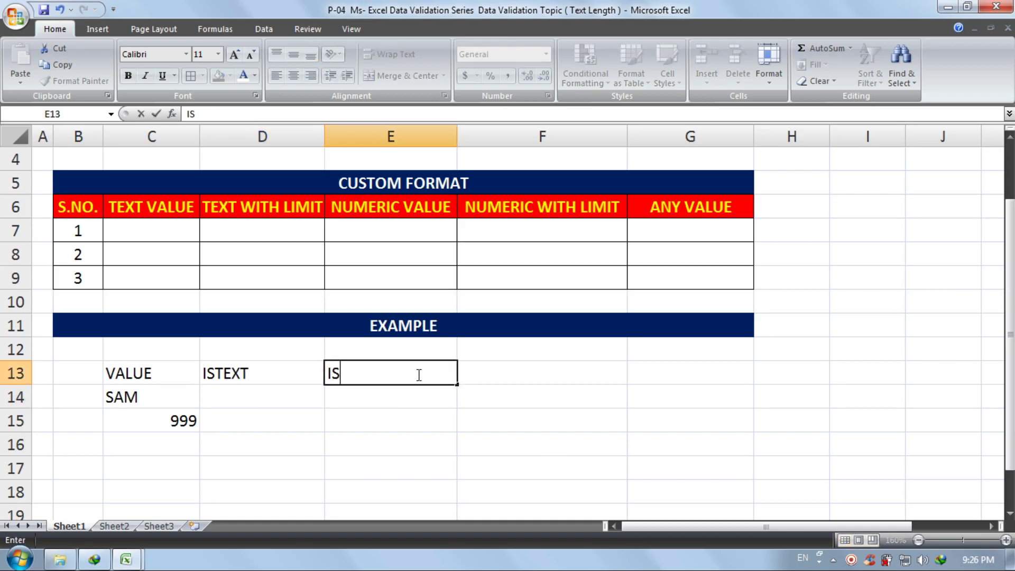
{"action": "type", "text": "NUMBER"}
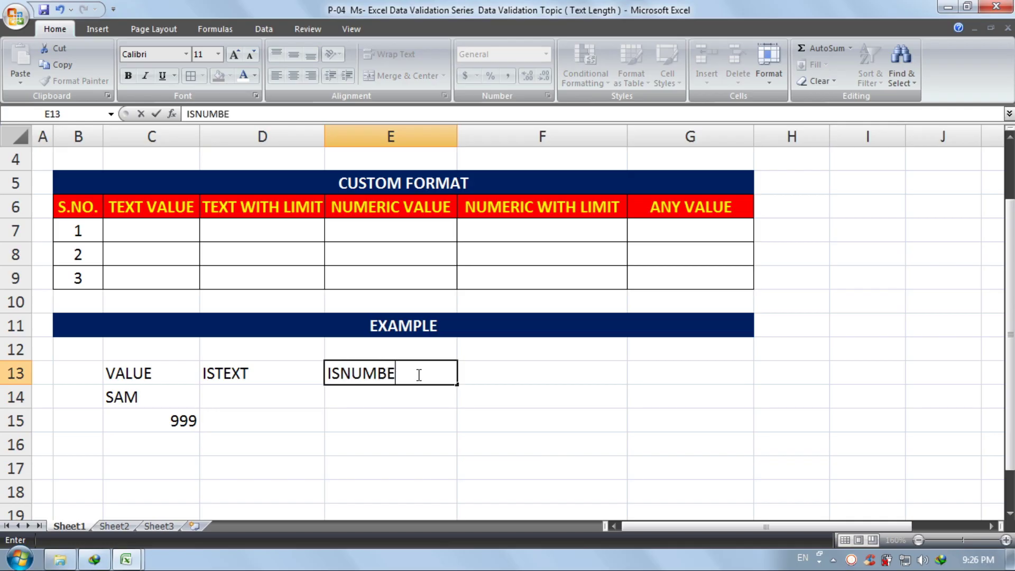
{"action": "left_click", "coordinate": [507, 381]}
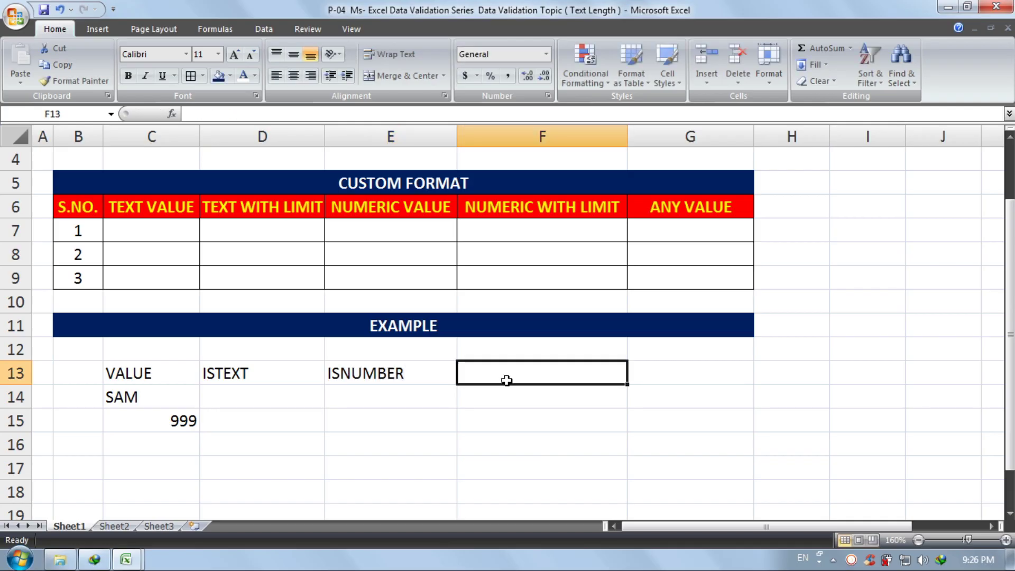
{"action": "type", "text": "LEN"}
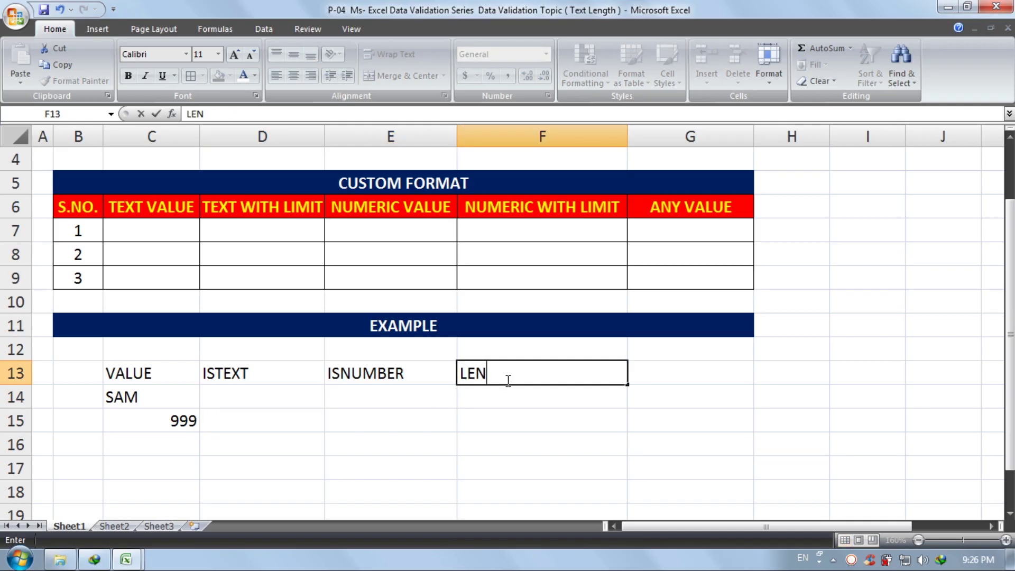
{"action": "key", "text": "Return"}
Format the heading row C13:F13 with a black fill and bold white text.
{"action": "left_click_drag", "start_coordinate": [156, 382], "coordinate": [525, 381]}
{"action": "left_click", "coordinate": [230, 76]}
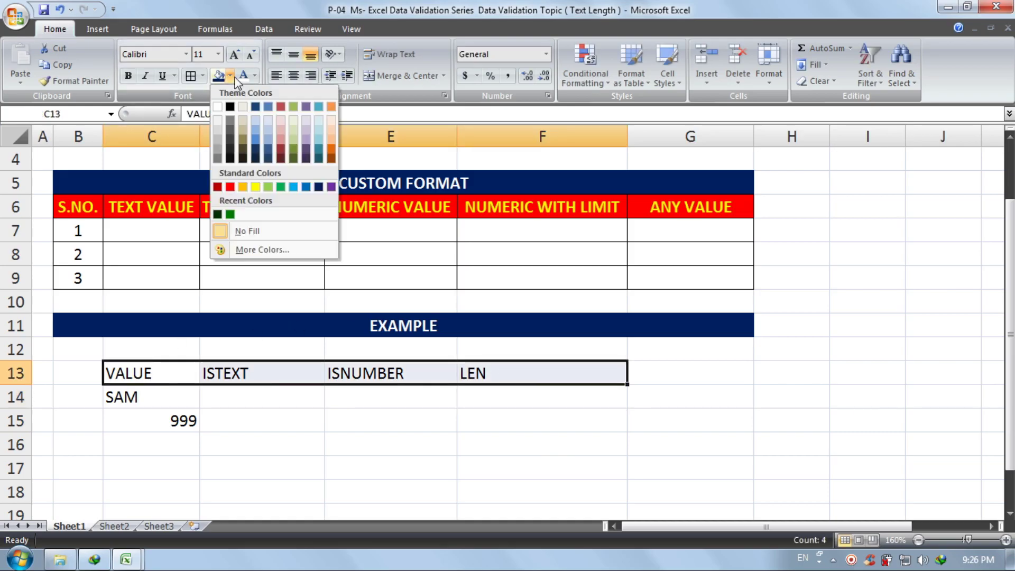
{"action": "left_click", "coordinate": [230, 106]}
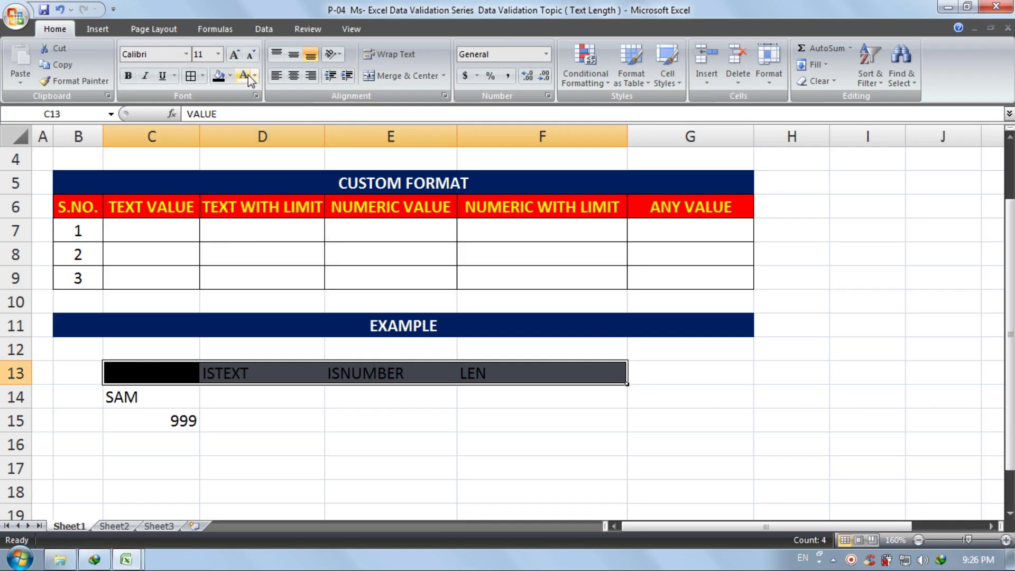
{"action": "left_click", "coordinate": [128, 77]}
{"action": "left_click", "coordinate": [309, 434]}
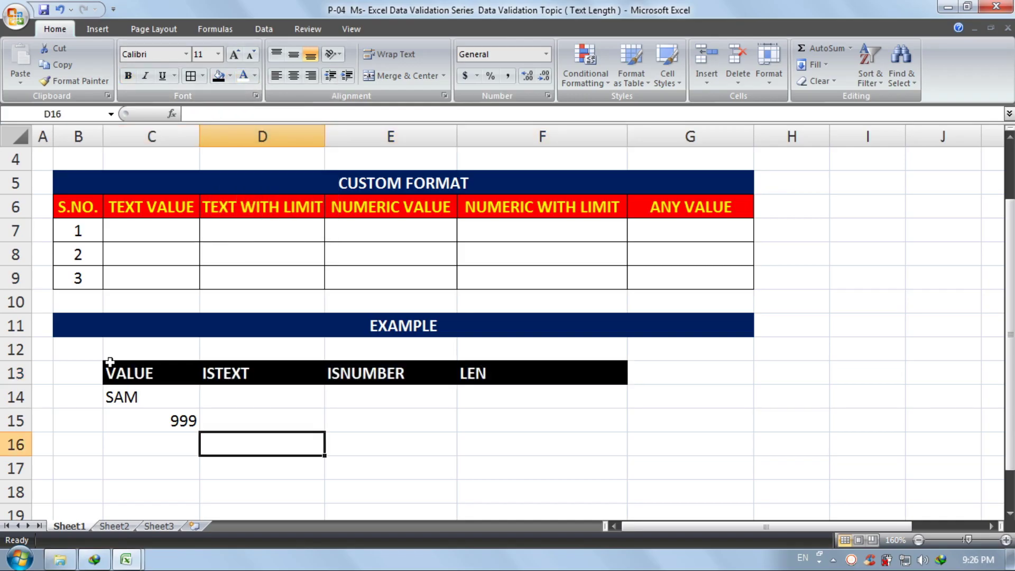
Apply borders to all cells of the example table C13:F15.
{"action": "left_click_drag", "start_coordinate": [129, 374], "coordinate": [551, 419]}
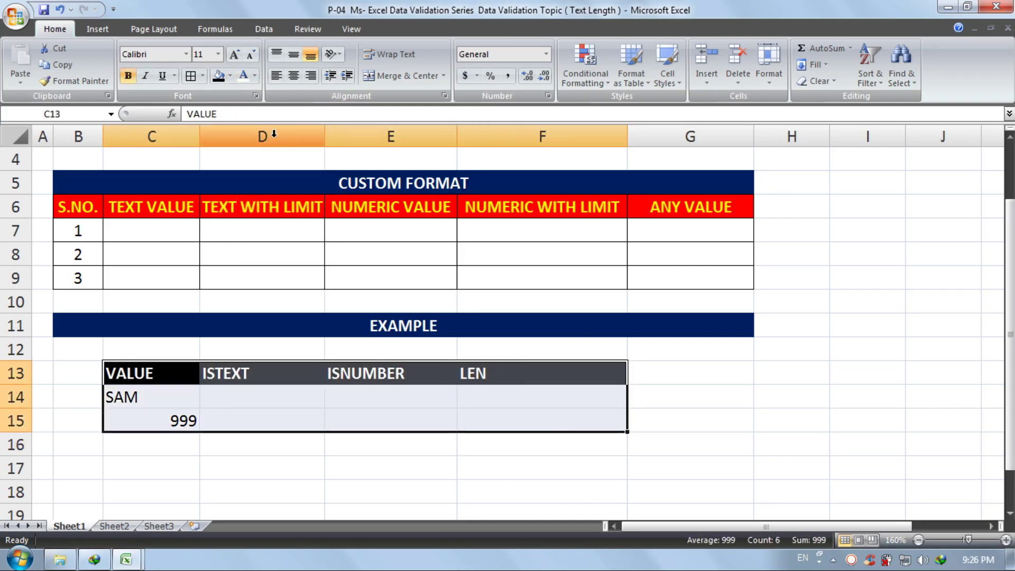
{"action": "left_click", "coordinate": [191, 75]}
{"action": "left_click", "coordinate": [244, 491]}
Enter the formula =ISTEXT(C14) in D14 to test whether the first sample value is text.
{"action": "left_click", "coordinate": [256, 396]}
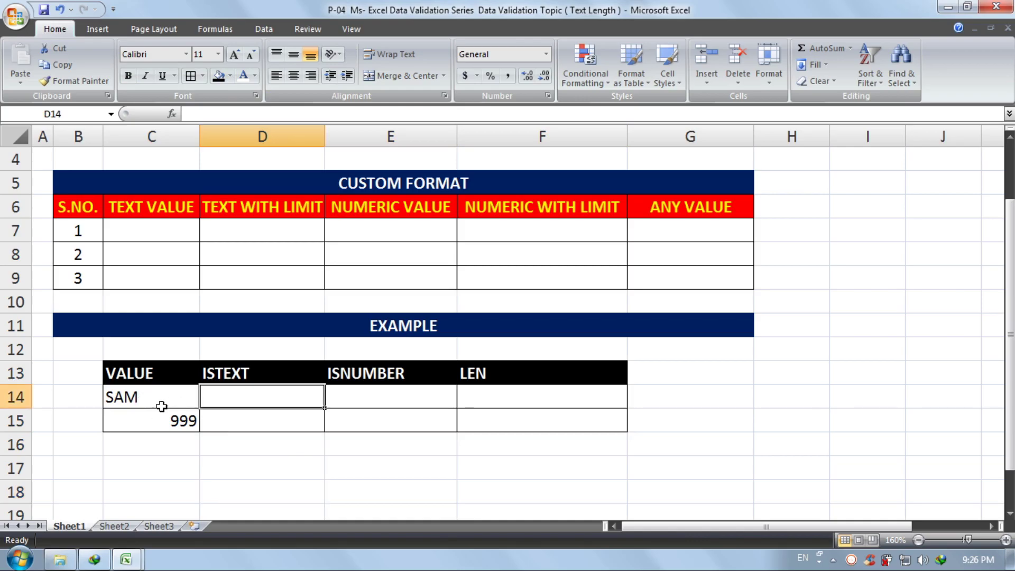
{"action": "type", "text": "="}
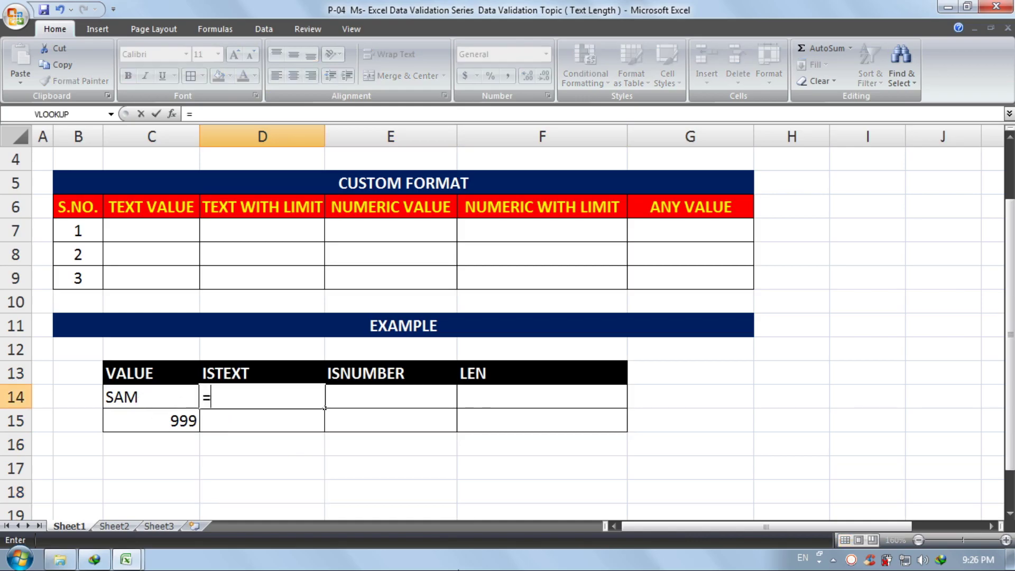
{"action": "type", "text": "ISTE"}
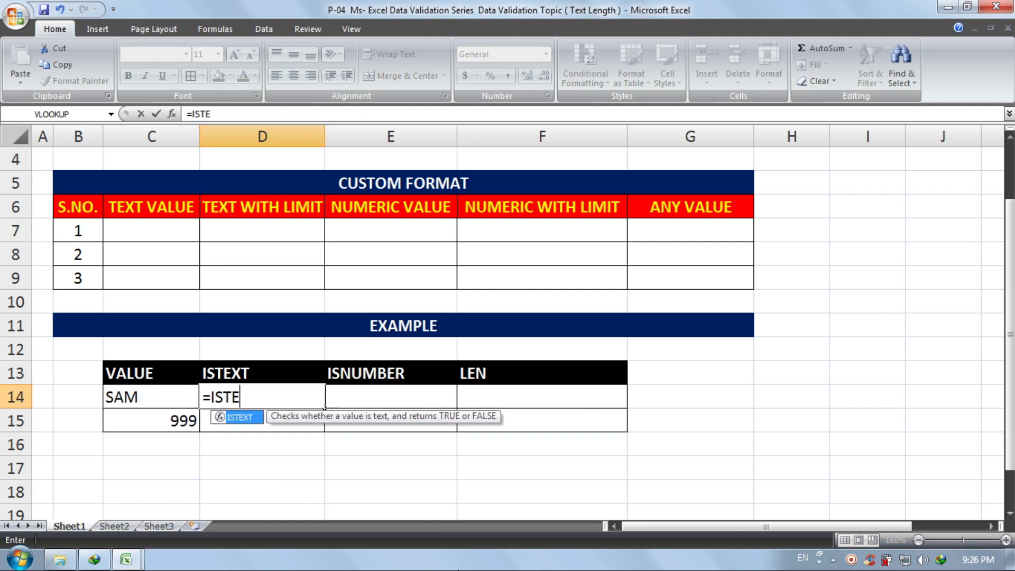
{"action": "type", "text": "XT("}
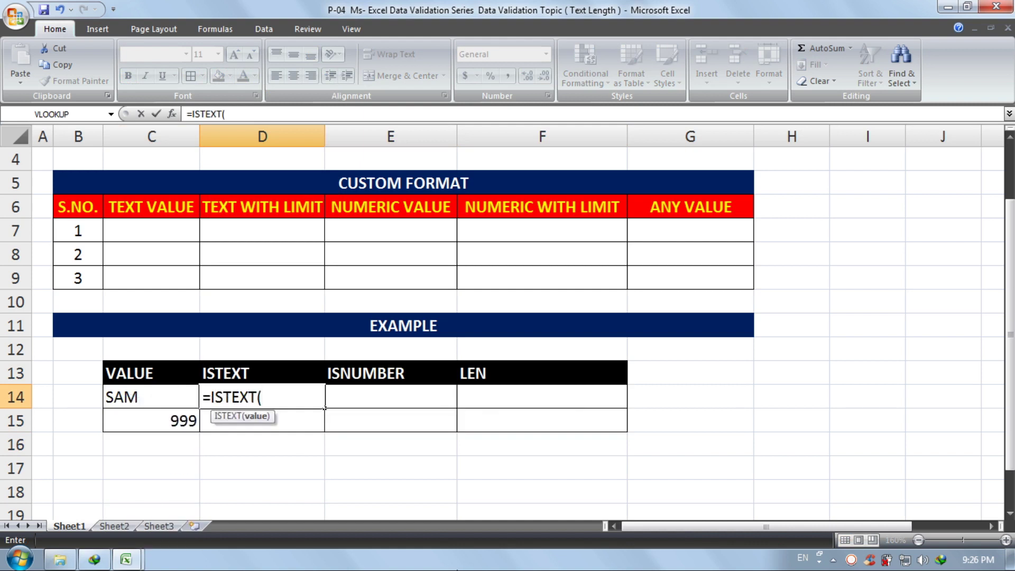
{"action": "left_click", "coordinate": [154, 400]}
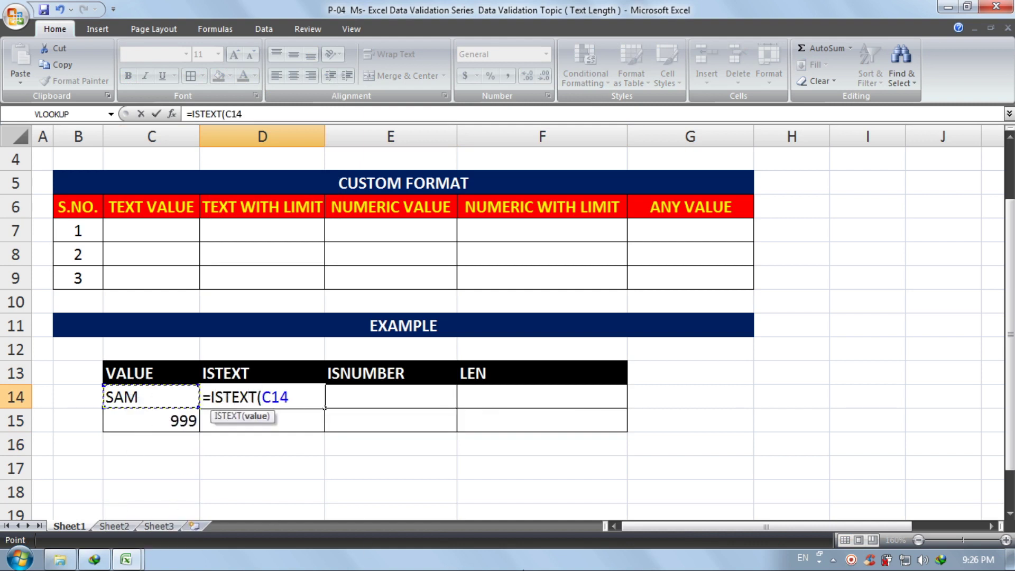
{"action": "type", "text": ")"}
{"action": "key", "text": "Return"}
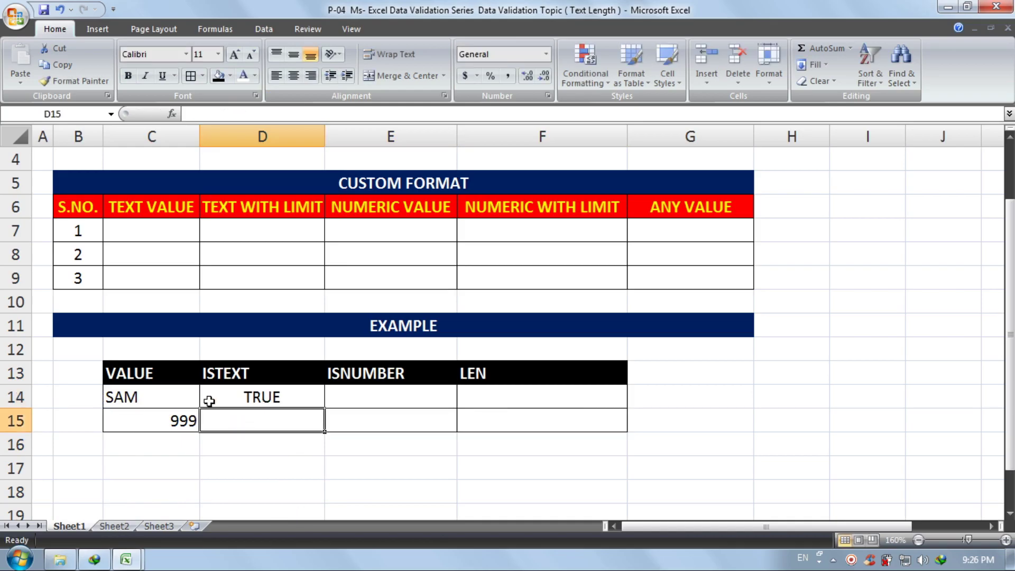
{"action": "left_click", "coordinate": [245, 402]}
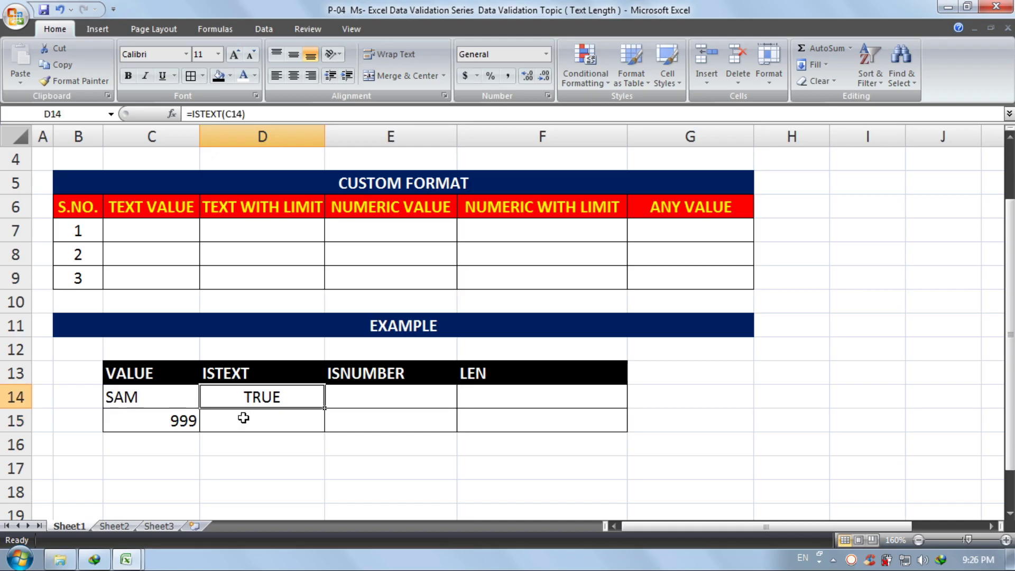
Enter the formula =ISTEXT(C15) in D15 to test whether the second sample value is text.
{"action": "left_click", "coordinate": [229, 418]}
{"action": "type", "text": "=I"}
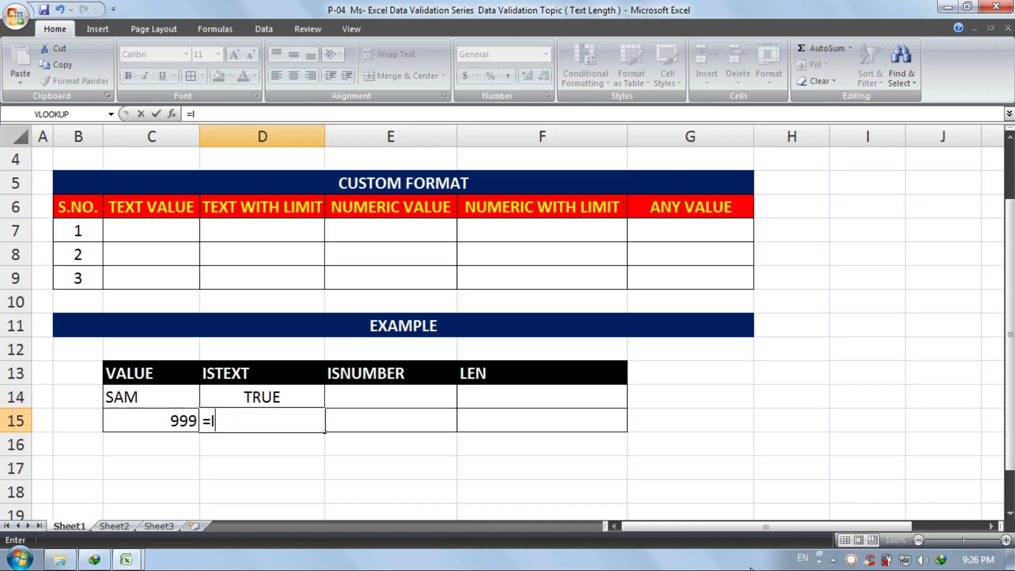
{"action": "type", "text": "STEXT("}
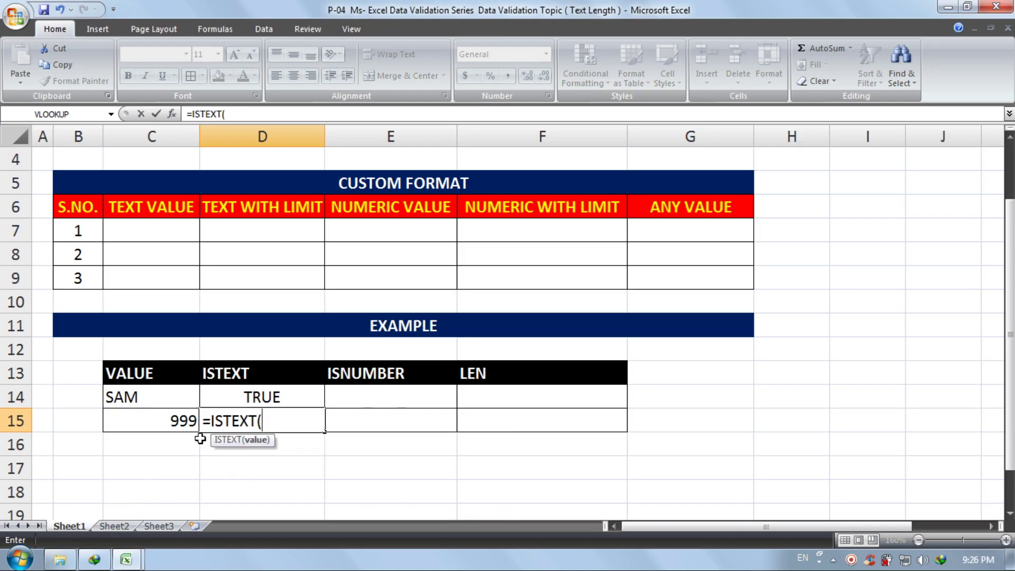
{"action": "left_click", "coordinate": [177, 423]}
{"action": "type", "text": ")"}
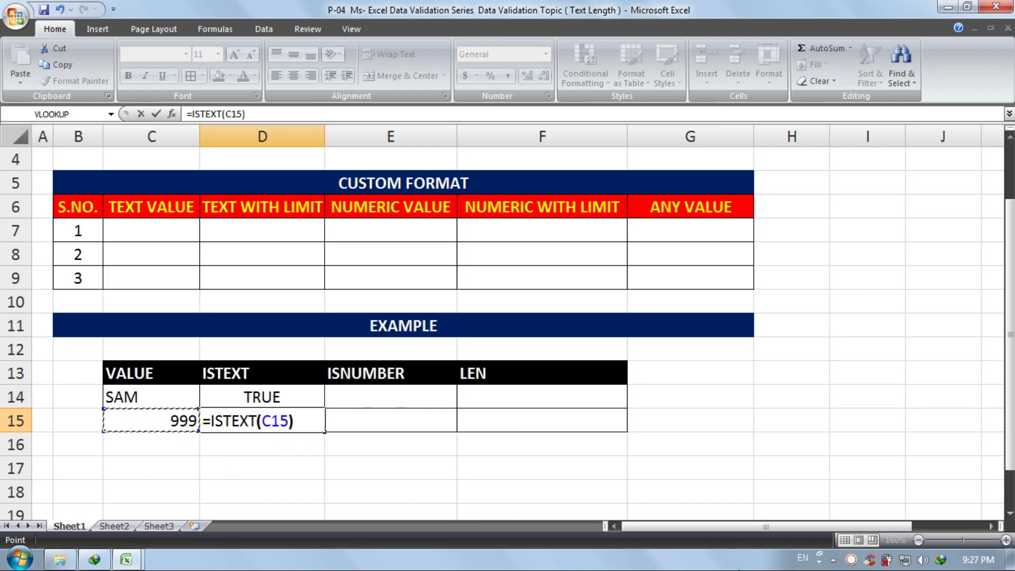
{"action": "key", "text": "Return"}
{"action": "left_click", "coordinate": [280, 411]}
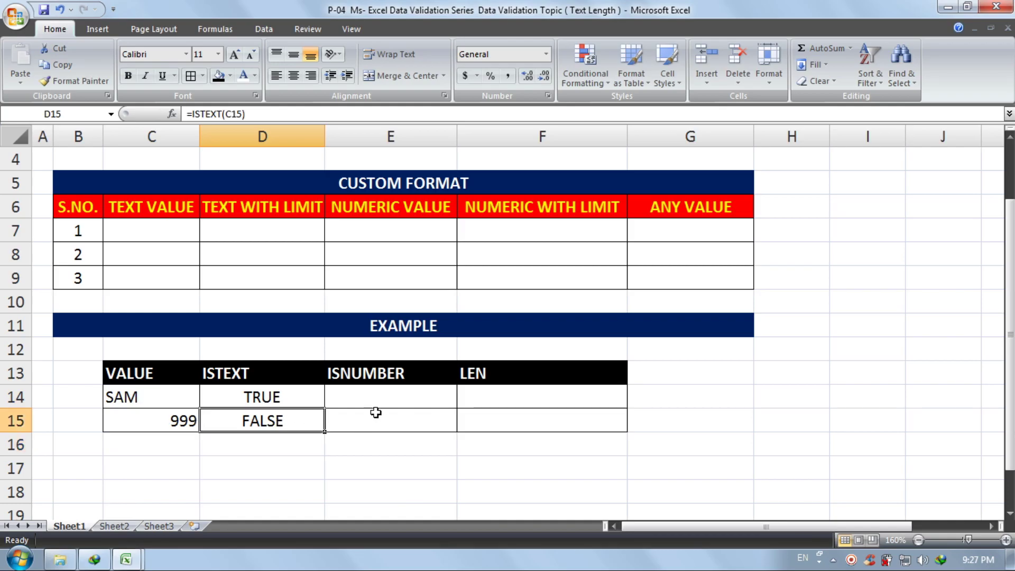
Enter the formula =ISNUMBER(C14) in E14 to test whether the first sample value is numeric.
{"action": "left_click", "coordinate": [410, 405]}
{"action": "type", "text": "="}
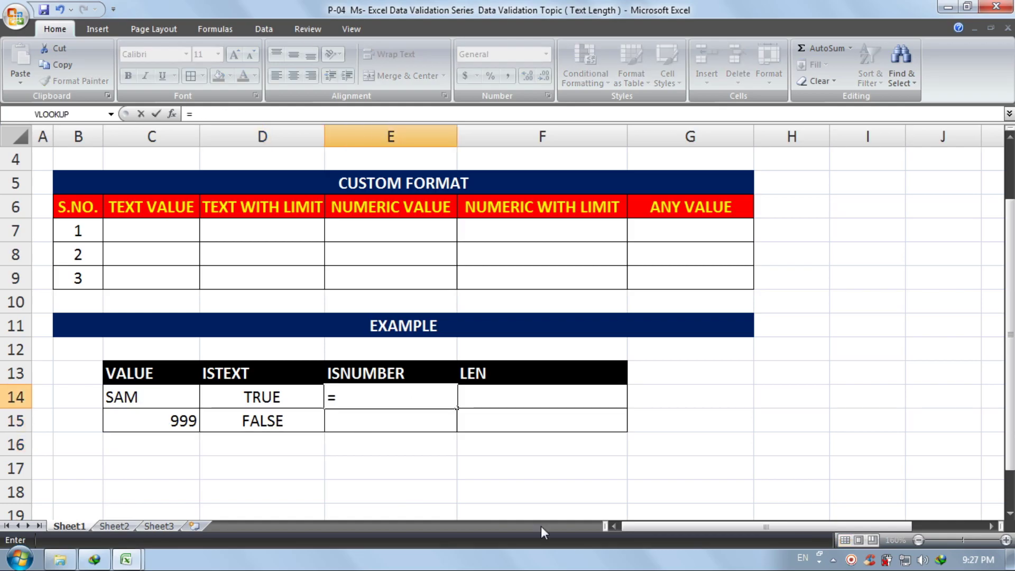
{"action": "type", "text": "ISNUMBER("}
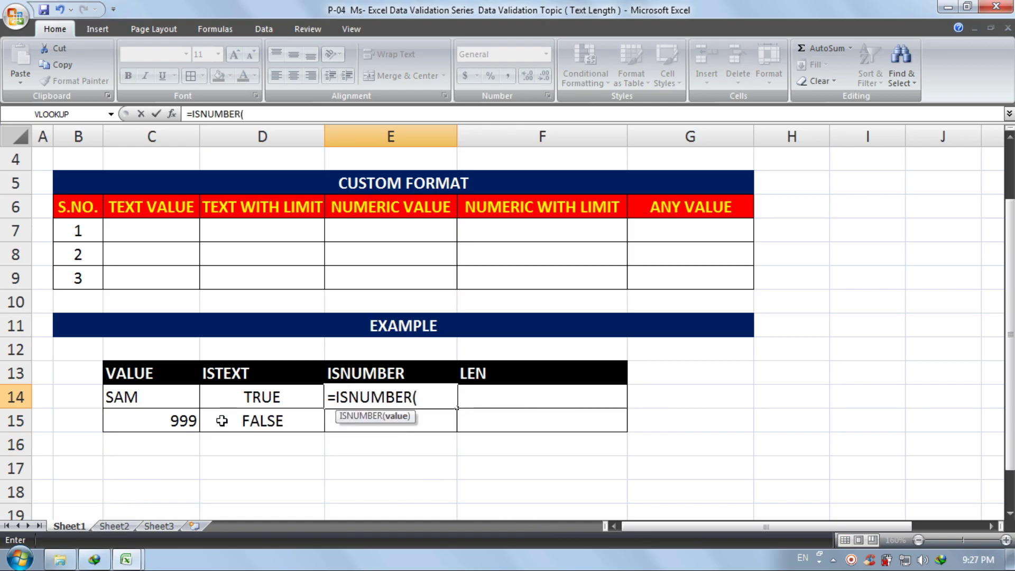
{"action": "left_click", "coordinate": [194, 402]}
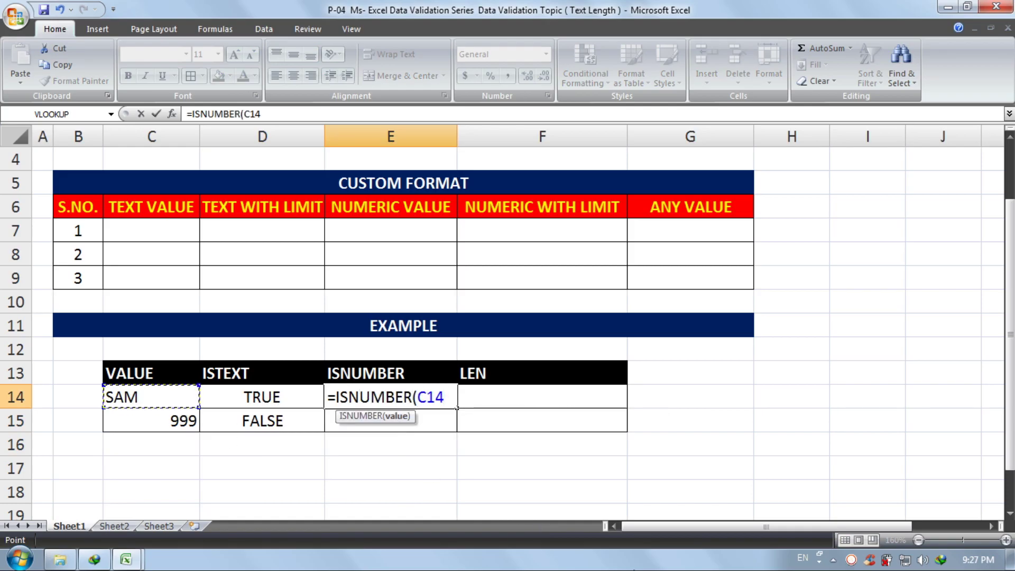
{"action": "type", "text": ")"}
{"action": "key", "text": "Return"}
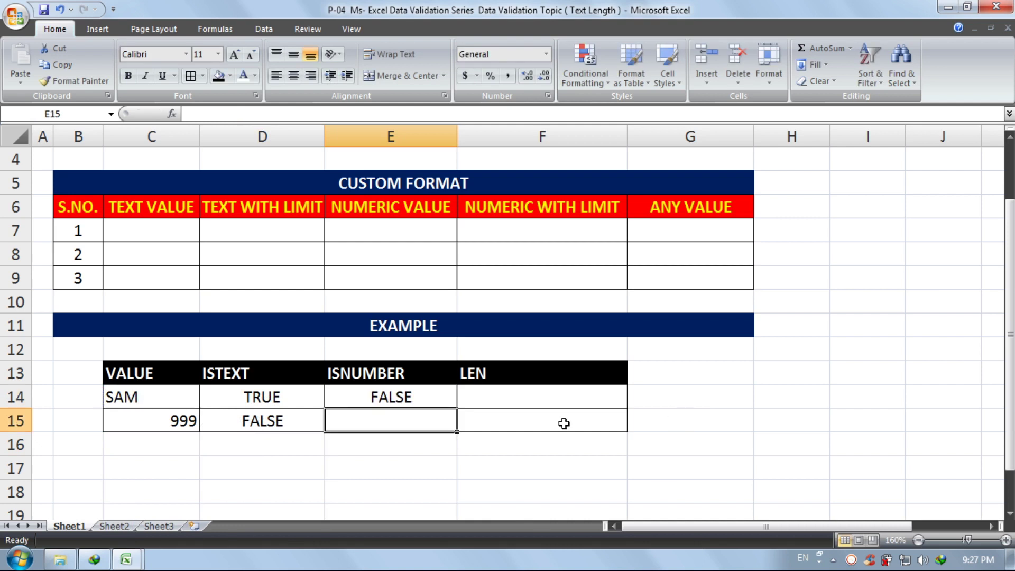
{"action": "left_click", "coordinate": [357, 400]}
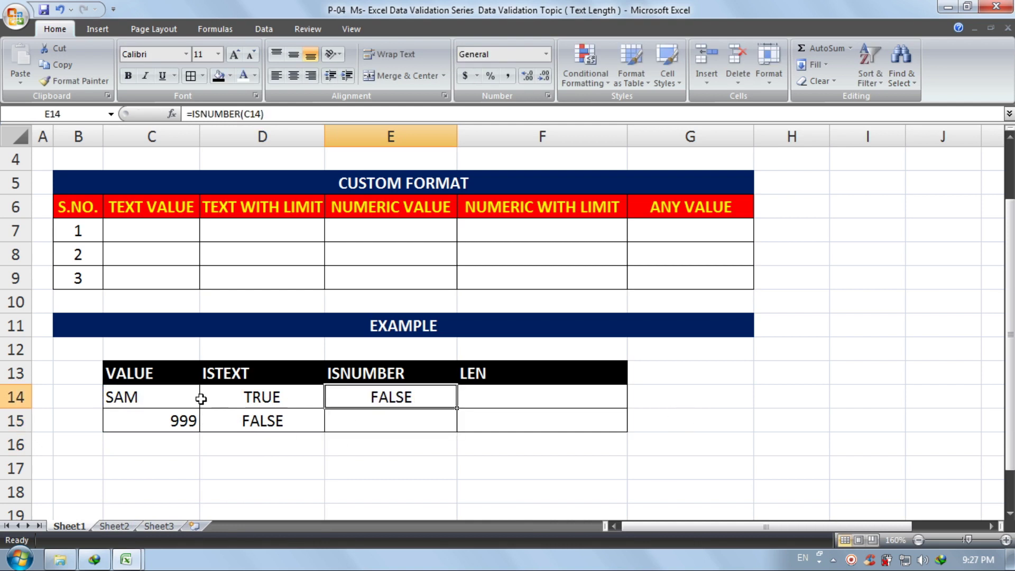
Enter the formula =ISNUMBER(C15) in E15 to test whether the second sample value is numeric.
{"action": "left_click", "coordinate": [338, 420]}
{"action": "type", "text": "="}
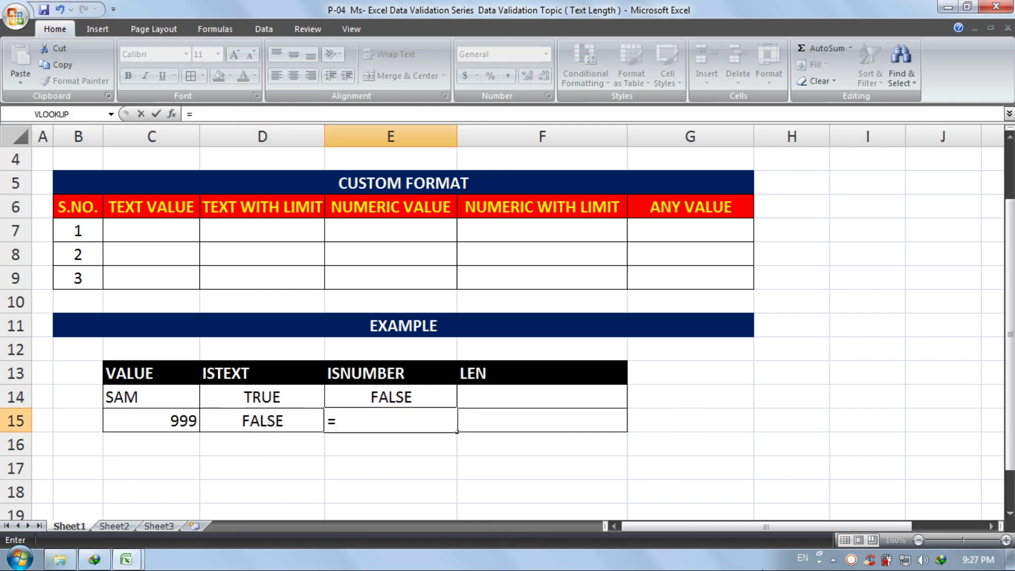
{"action": "type", "text": "ISNUMB"}
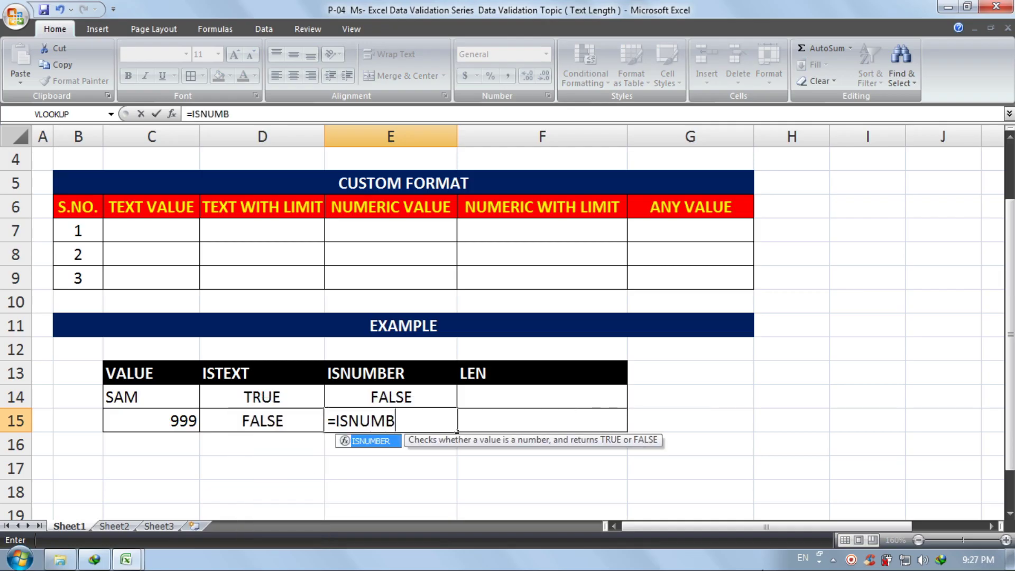
{"action": "type", "text": "ER("}
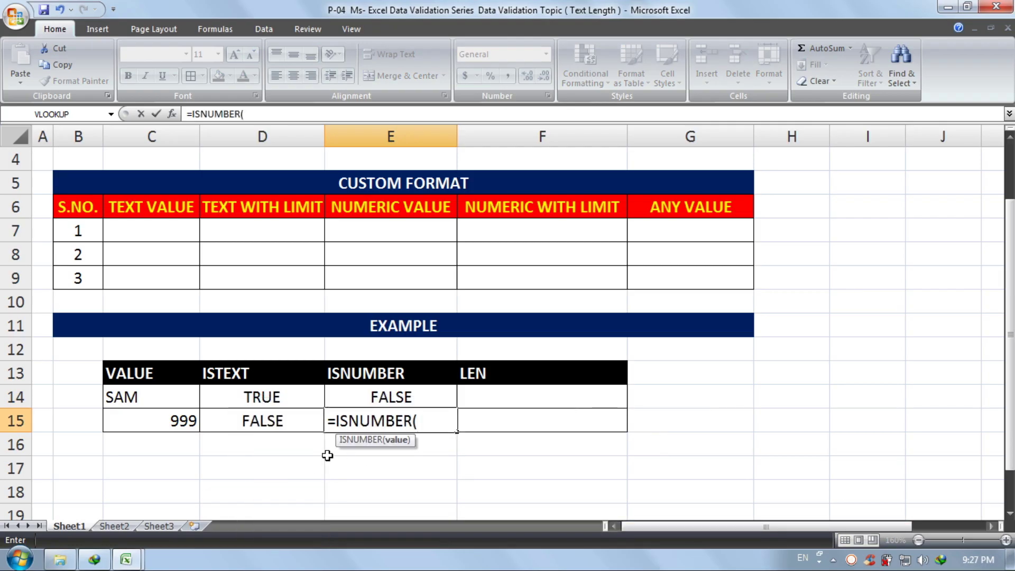
{"action": "left_click", "coordinate": [167, 418]}
{"action": "type", "text": ")"}
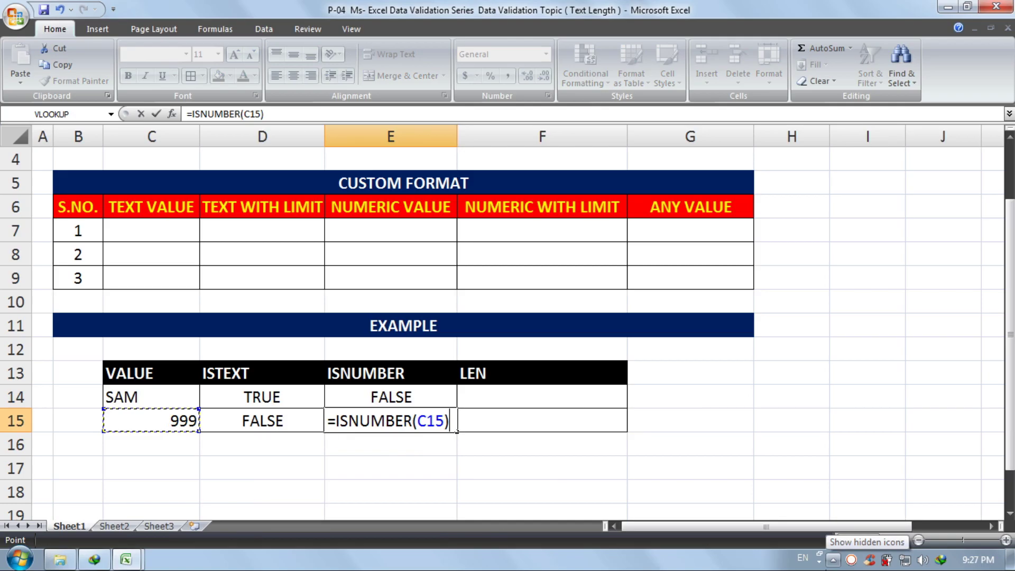
{"action": "key", "text": "Return"}
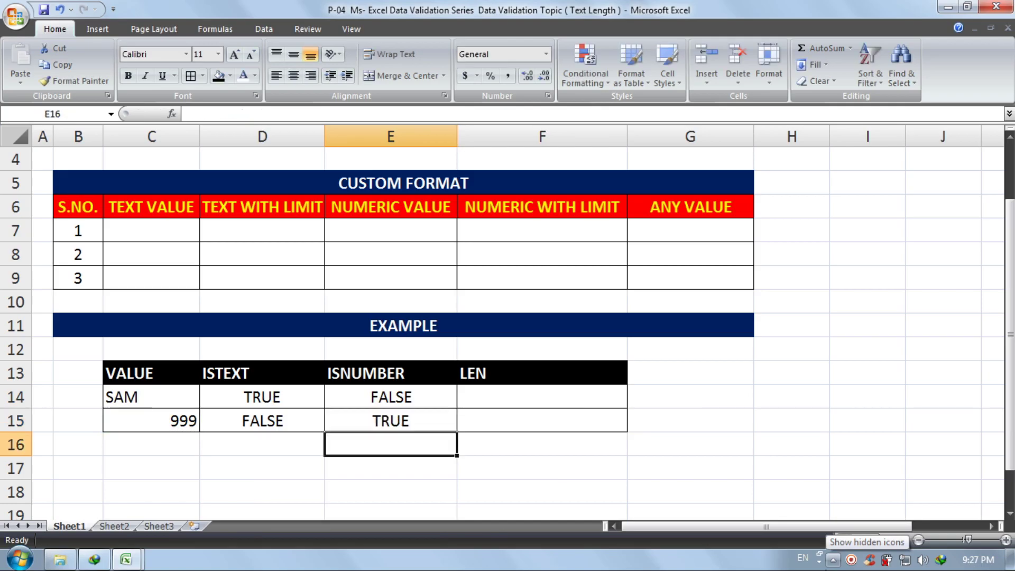
{"action": "left_click", "coordinate": [430, 423]}
{"action": "left_click", "coordinate": [253, 391]}
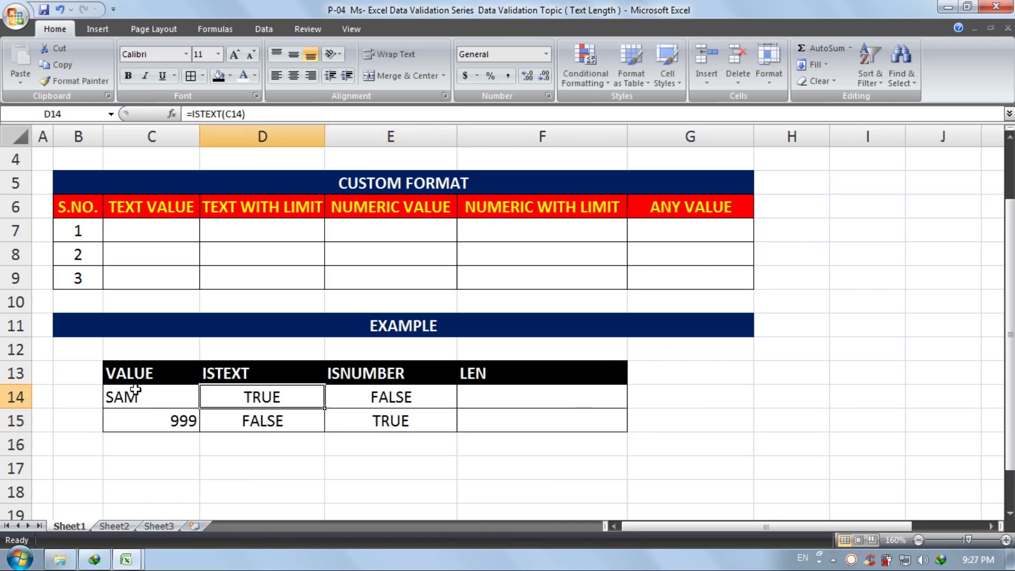
{"action": "left_click", "coordinate": [404, 426]}
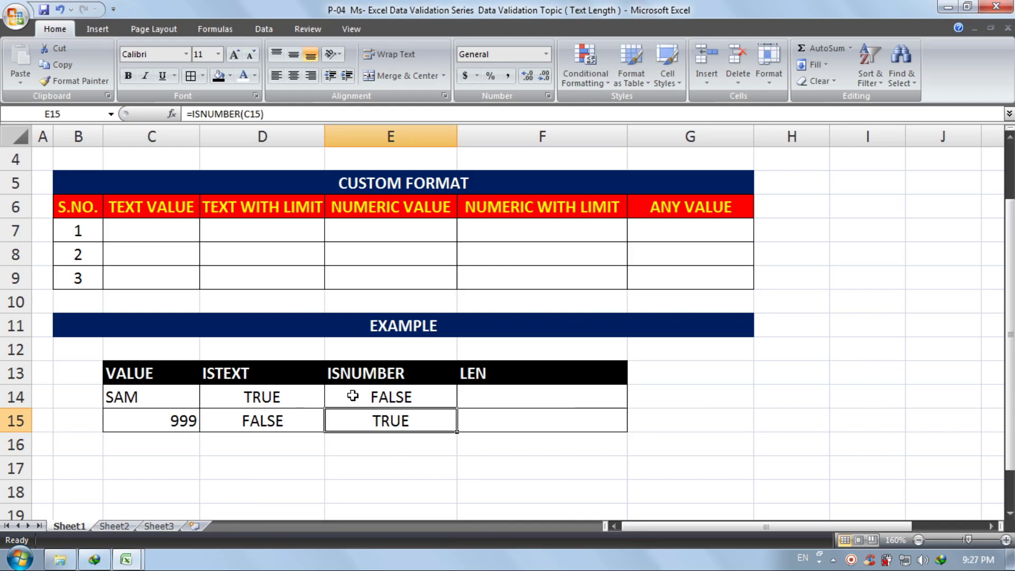
Change the second sample value in C15 to 9999.
{"action": "left_click", "coordinate": [526, 396]}
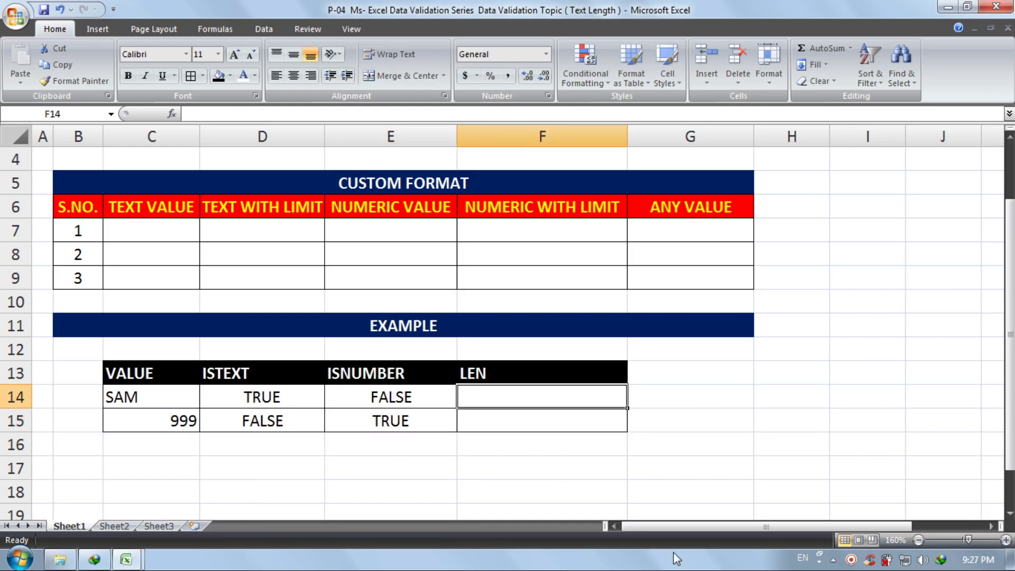
{"action": "left_click", "coordinate": [173, 420]}
{"action": "double_click", "coordinate": [159, 417]}
{"action": "type", "text": "9"}
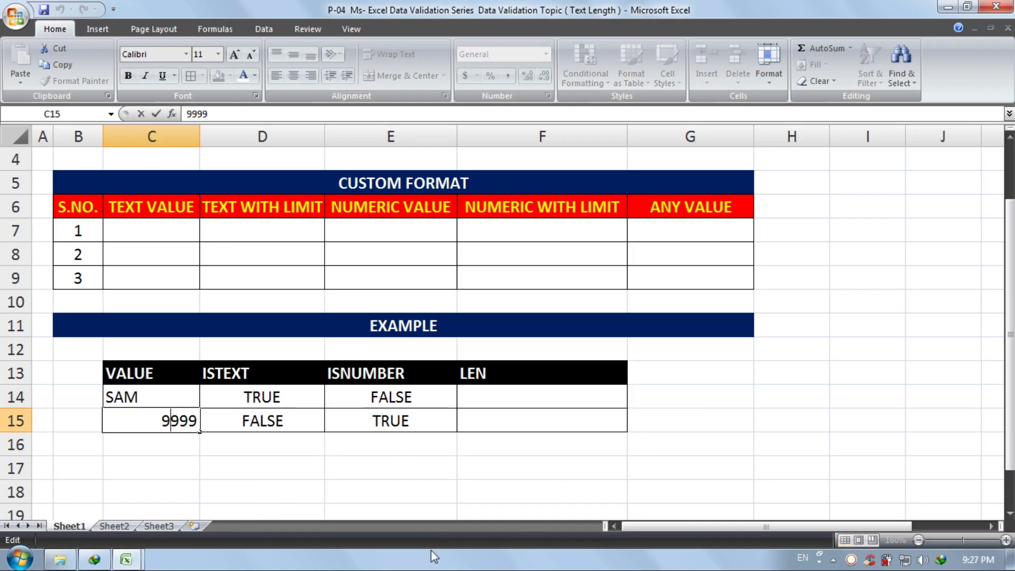
{"action": "key", "text": "Return"}
Enter the formula =LEN(C14) in F14 to count the characters of the first sample value.
{"action": "left_click", "coordinate": [483, 394]}
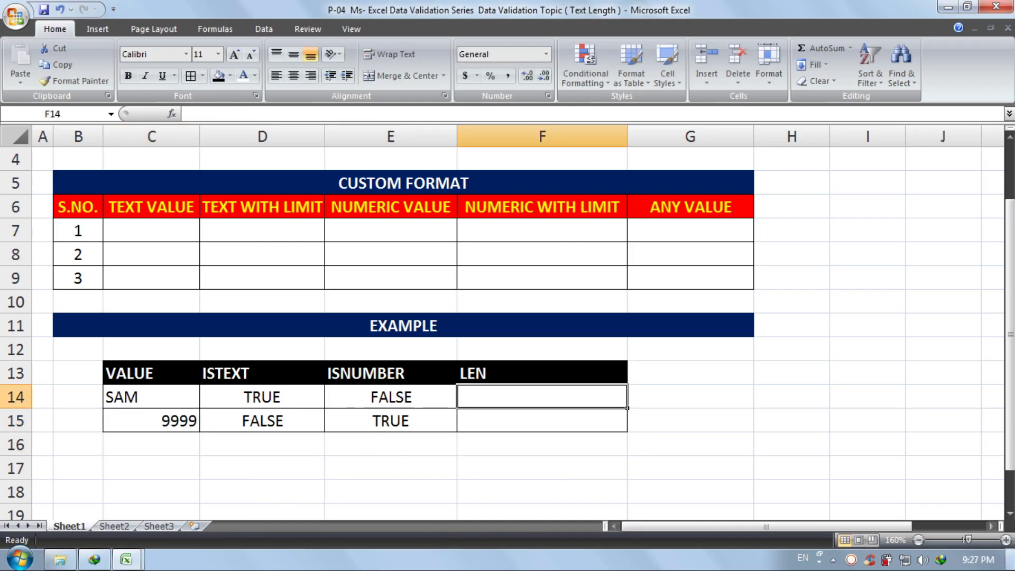
{"action": "type", "text": "=LEN"}
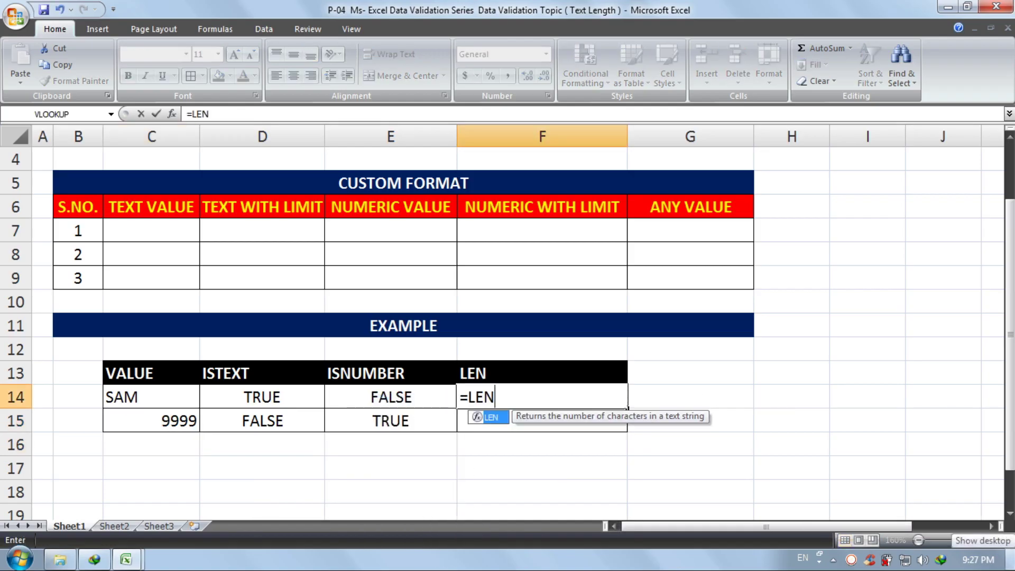
{"action": "type", "text": "("}
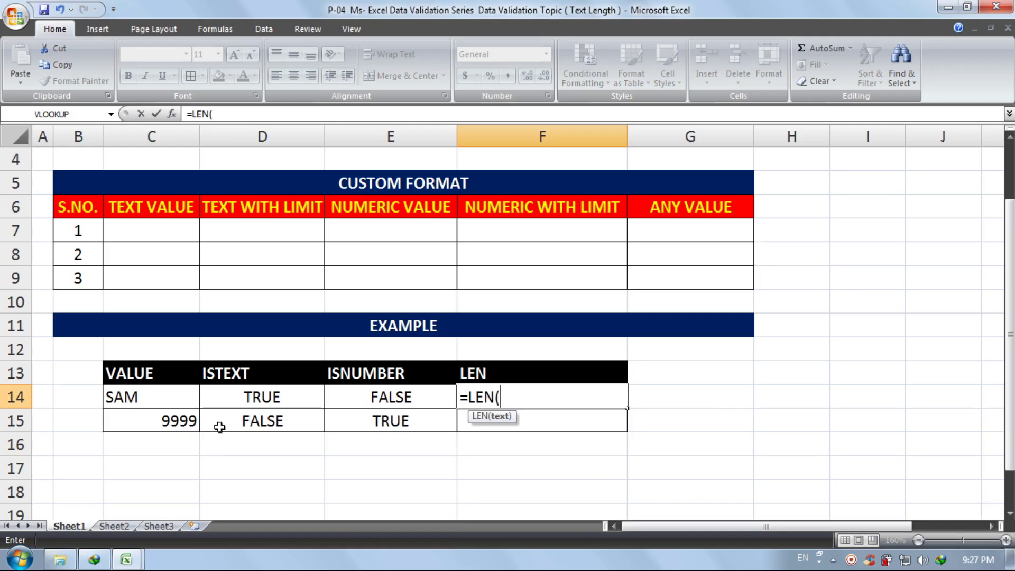
{"action": "left_click", "coordinate": [170, 405]}
{"action": "type", "text": ")"}
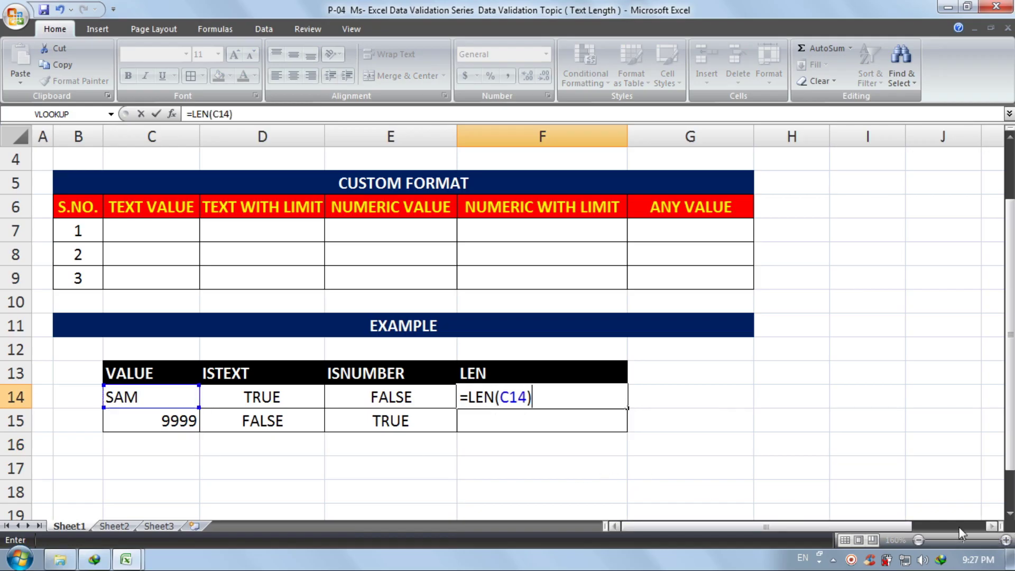
{"action": "key", "text": "Return"}
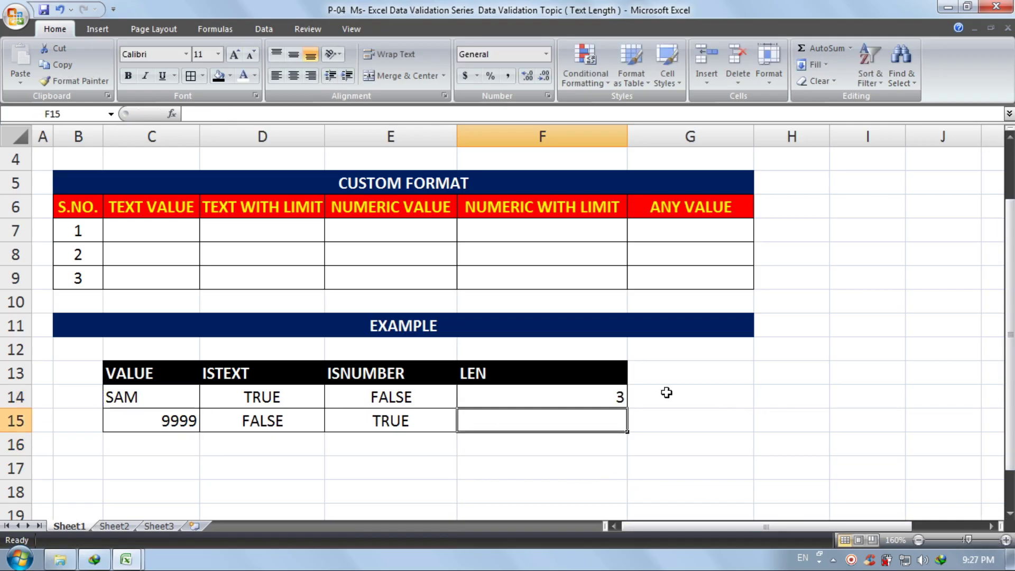
{"action": "left_click", "coordinate": [592, 393]}
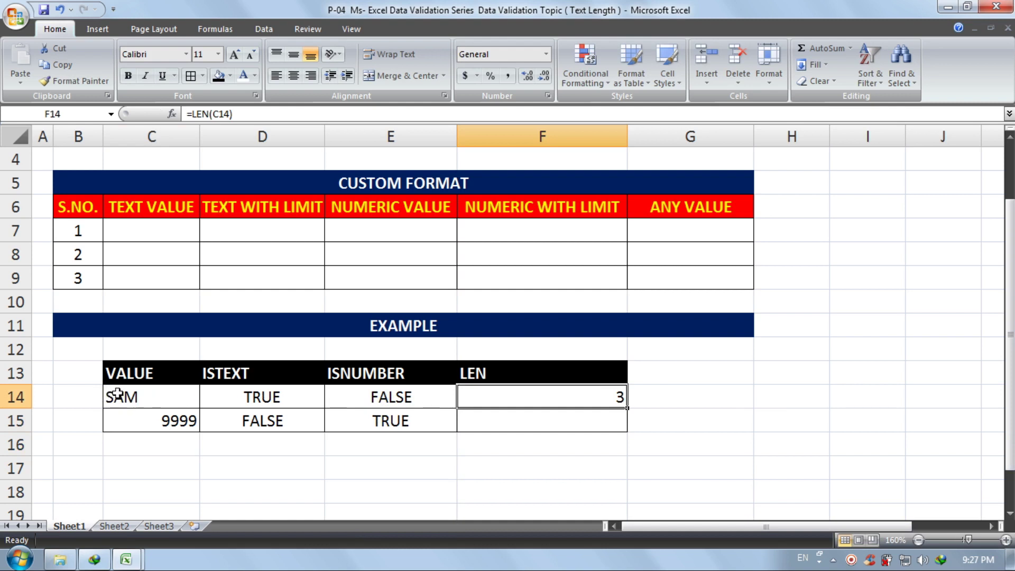
Enter the formula =LEN(C15) in F15 to count the characters of the second sample value.
{"action": "left_click", "coordinate": [479, 421]}
{"action": "type", "text": "="}
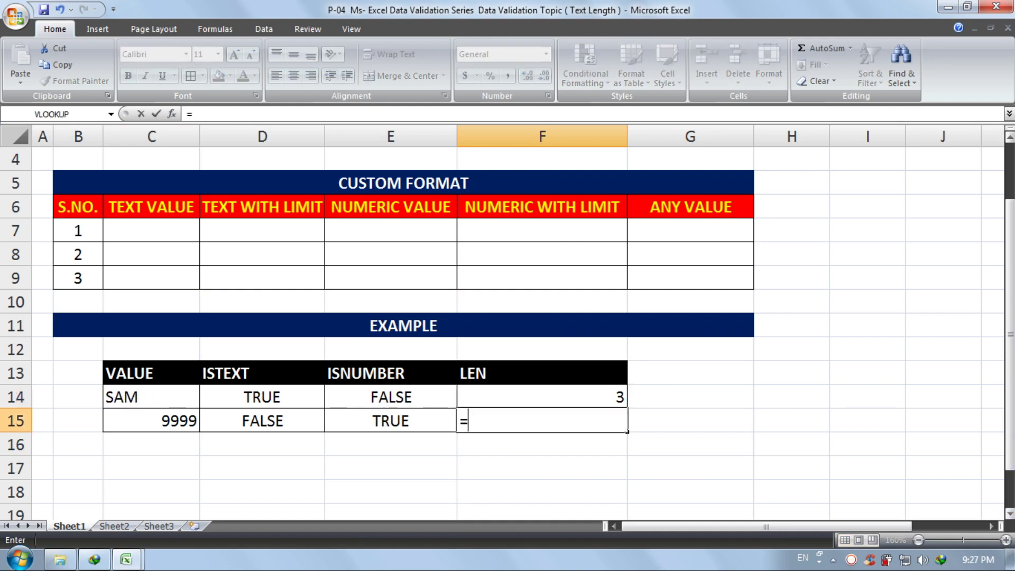
{"action": "type", "text": "LEN("}
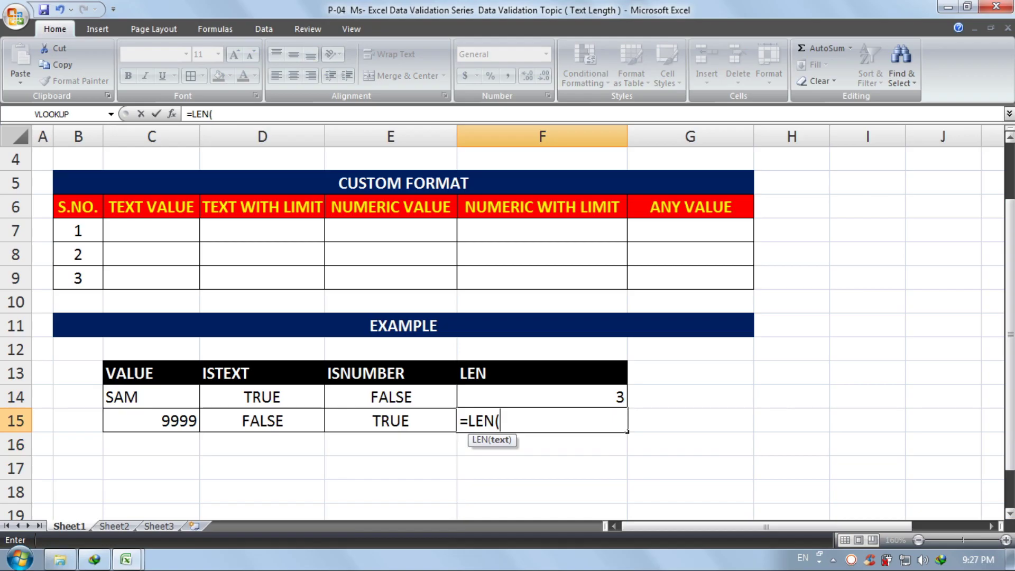
{"action": "left_click", "coordinate": [173, 423]}
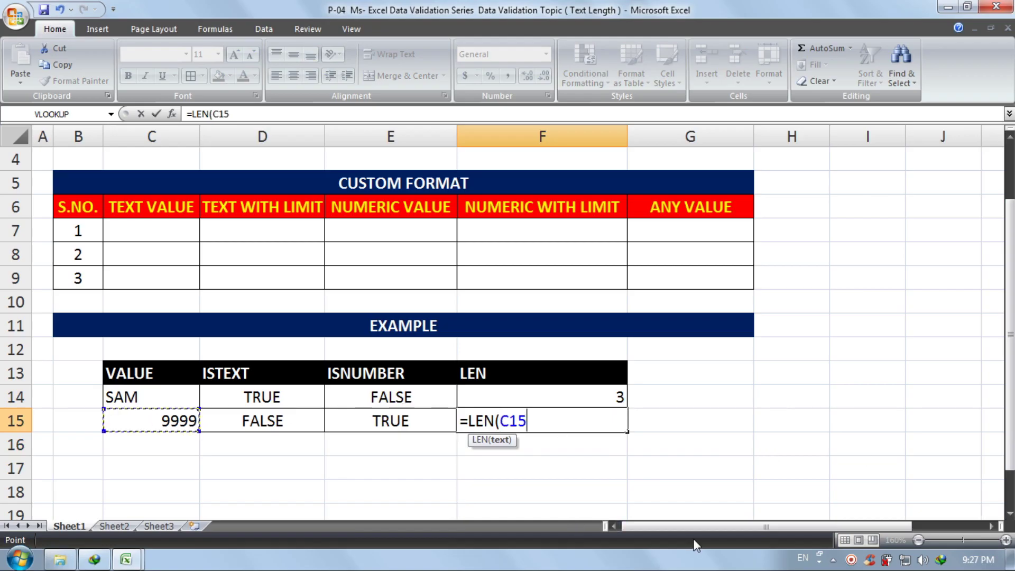
{"action": "key", "text": "Return"}
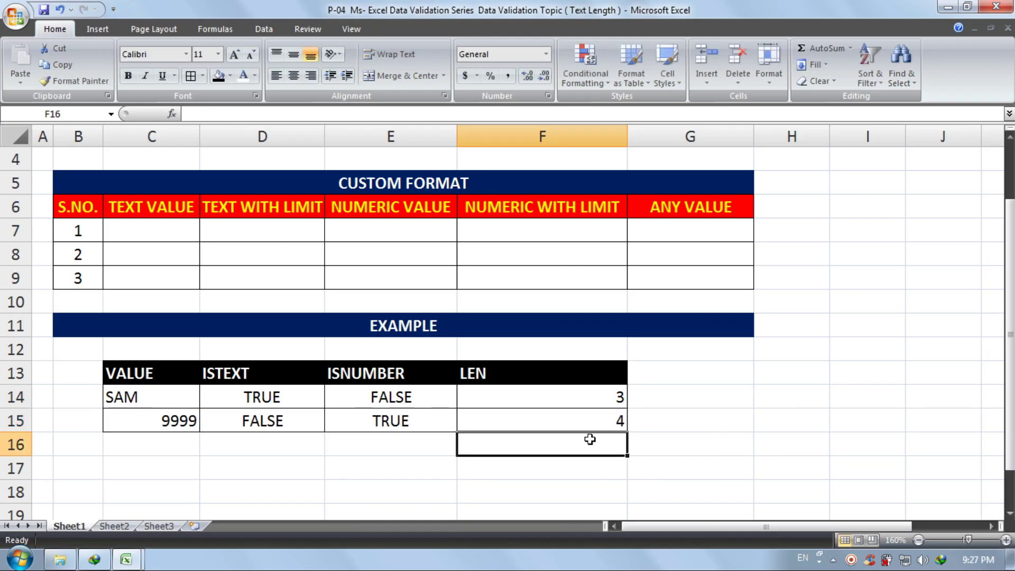
Review the LEN, ISNUMBER and ISTEXT results in the example table against the two sample values.
{"action": "left_click", "coordinate": [565, 405]}
{"action": "left_click_drag", "start_coordinate": [565, 404], "coordinate": [566, 420]}
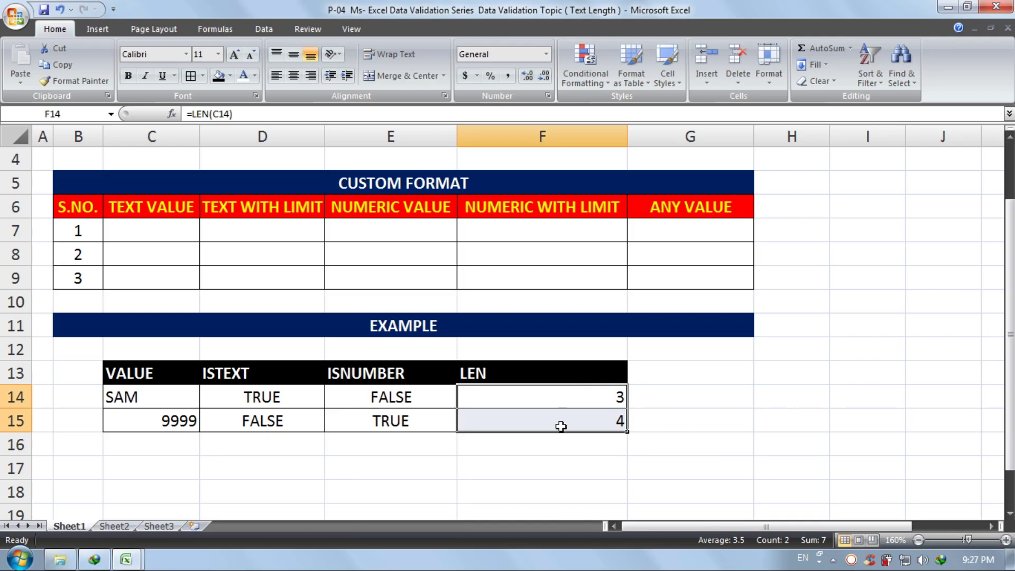
{"action": "left_click_drag", "start_coordinate": [366, 398], "coordinate": [364, 421]}
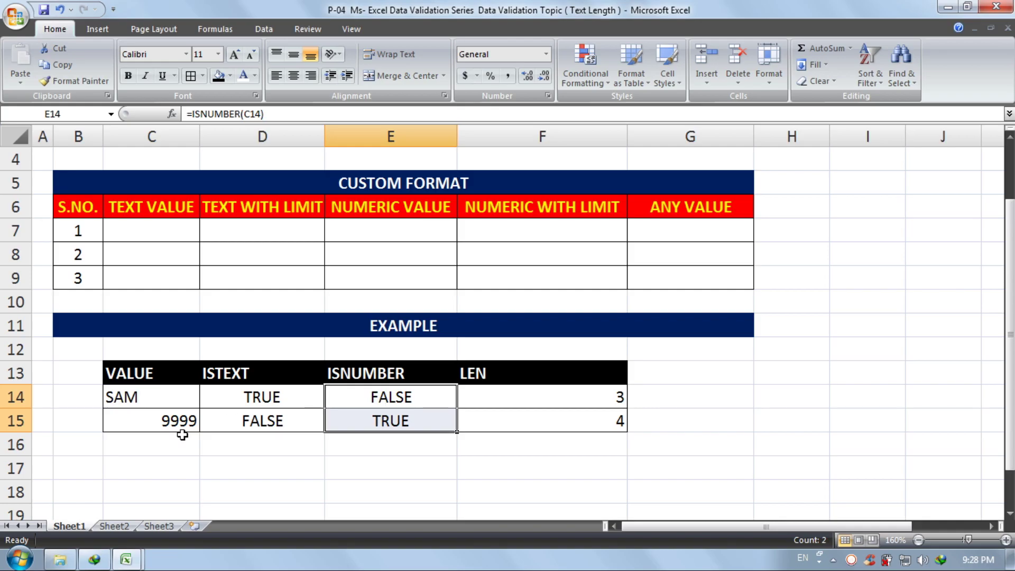
{"action": "left_click_drag", "start_coordinate": [230, 401], "coordinate": [209, 419]}
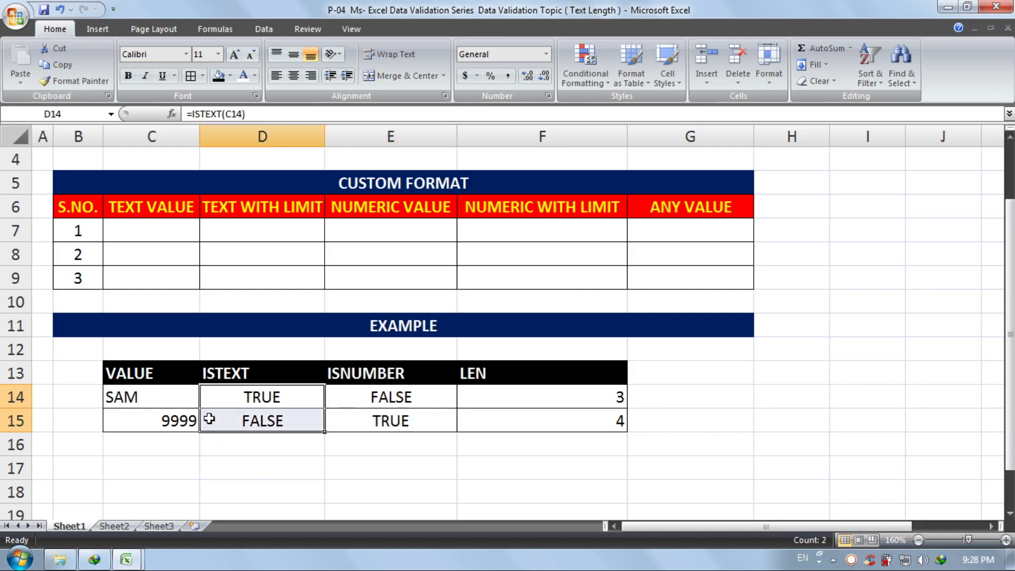
{"action": "left_click", "coordinate": [161, 399]}
{"action": "left_click", "coordinate": [227, 393]}
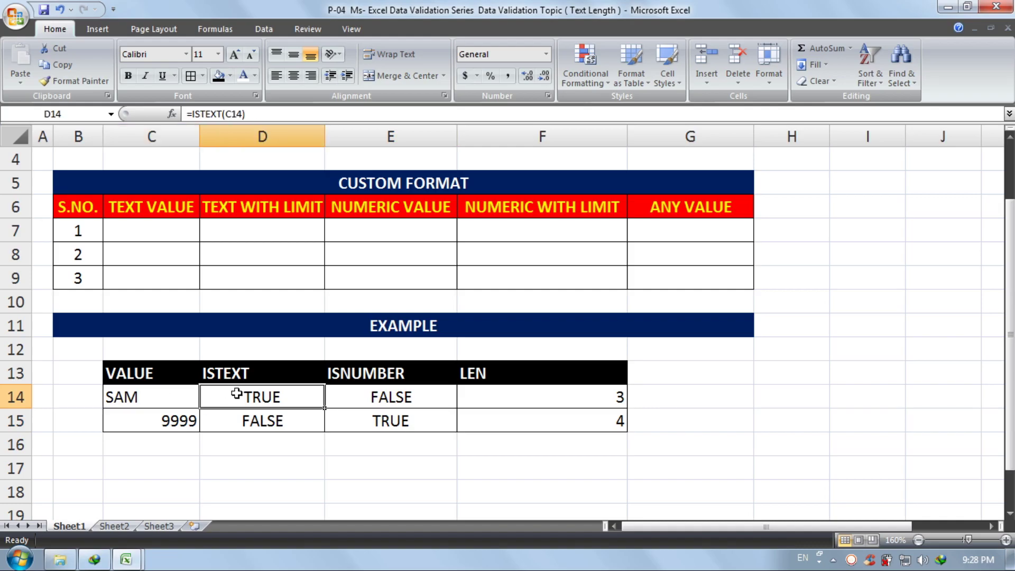
{"action": "left_click", "coordinate": [180, 425]}
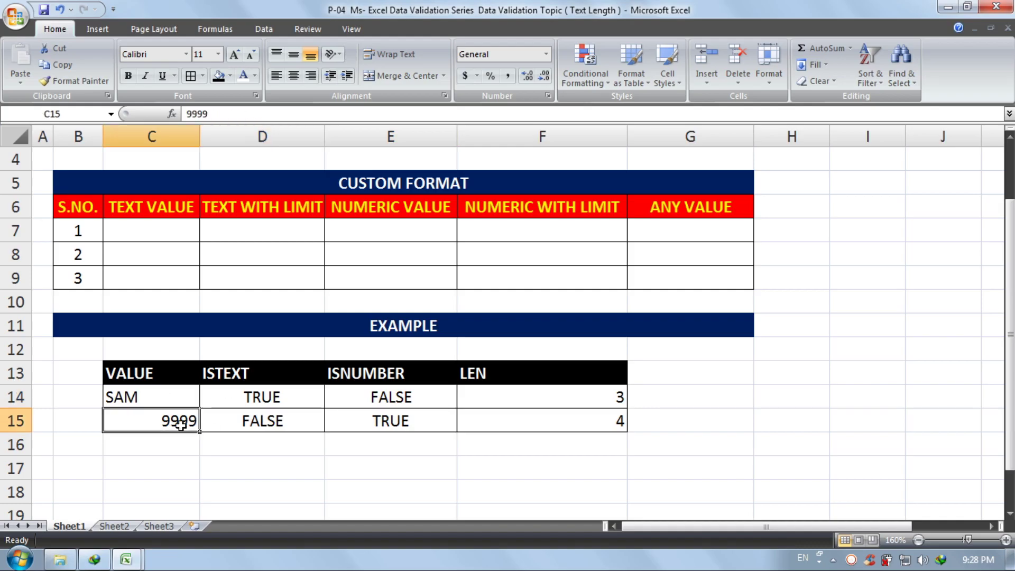
{"action": "left_click", "coordinate": [370, 425]}
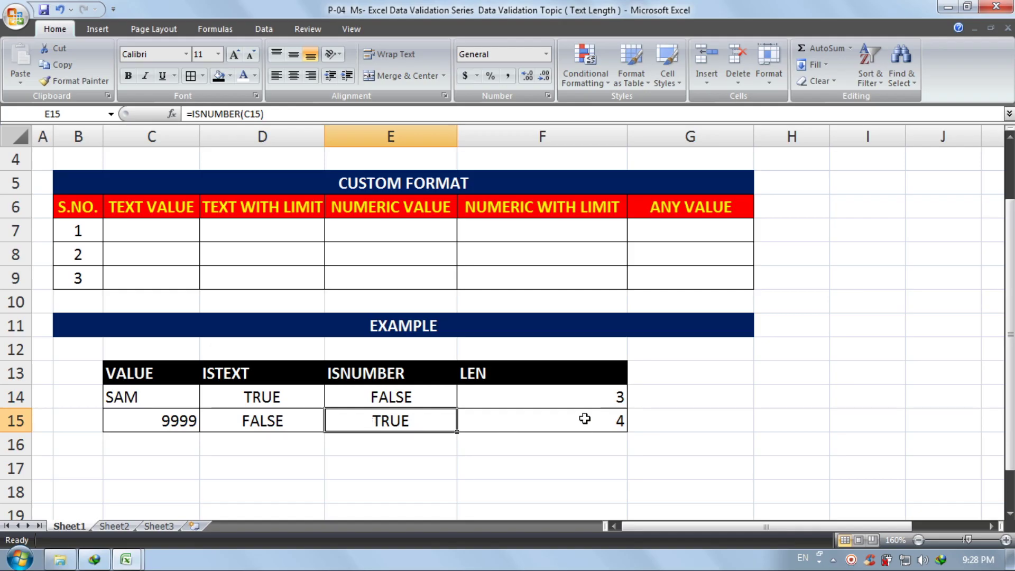
{"action": "left_click", "coordinate": [758, 380]}
Start a data validation rule for the TEXT VALUE cells C7:C9 with Custom as the allowed type.
{"action": "left_click", "coordinate": [161, 228]}
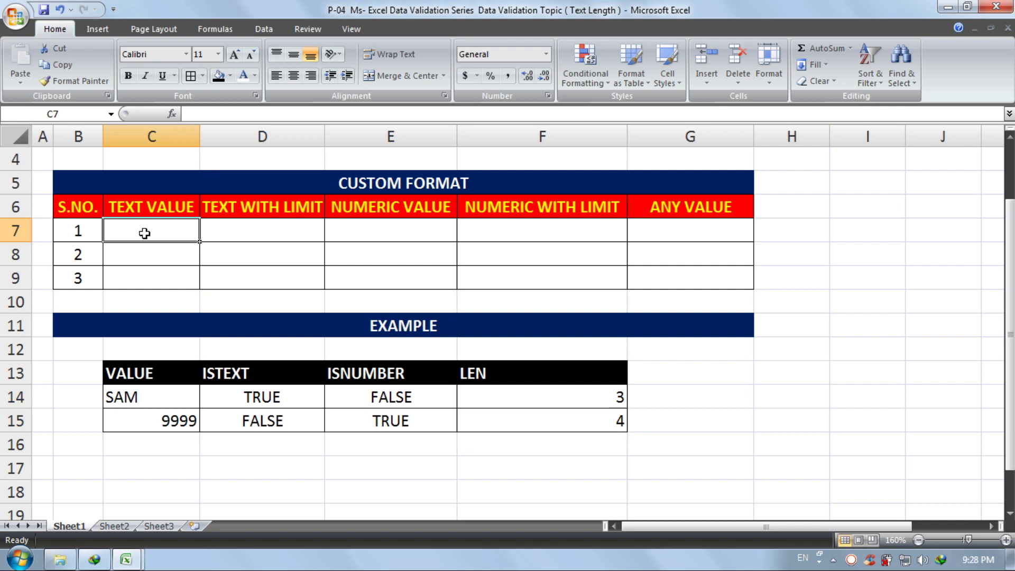
{"action": "scroll", "coordinate": [538, 357], "scroll_direction": "up", "scroll_amount": 1}
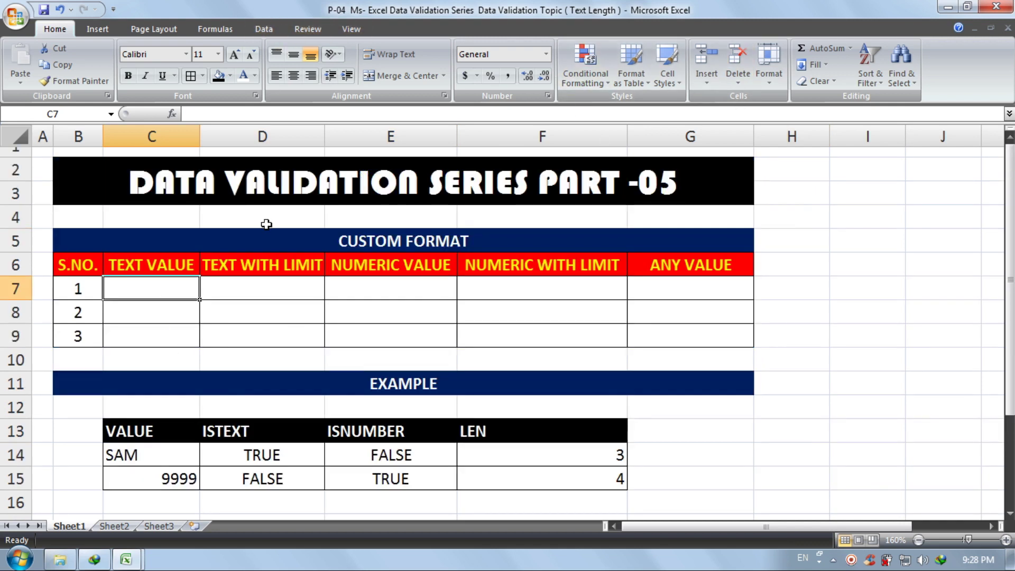
{"action": "mouse_move", "coordinate": [174, 288]}
{"action": "left_mouse_down"}
{"action": "mouse_move", "coordinate": [173, 333]}
{"action": "mouse_move", "coordinate": [174, 290]}
{"action": "left_mouse_up"}
{"action": "left_click", "coordinate": [358, 313]}
{"action": "left_click_drag", "start_coordinate": [170, 288], "coordinate": [172, 331]}
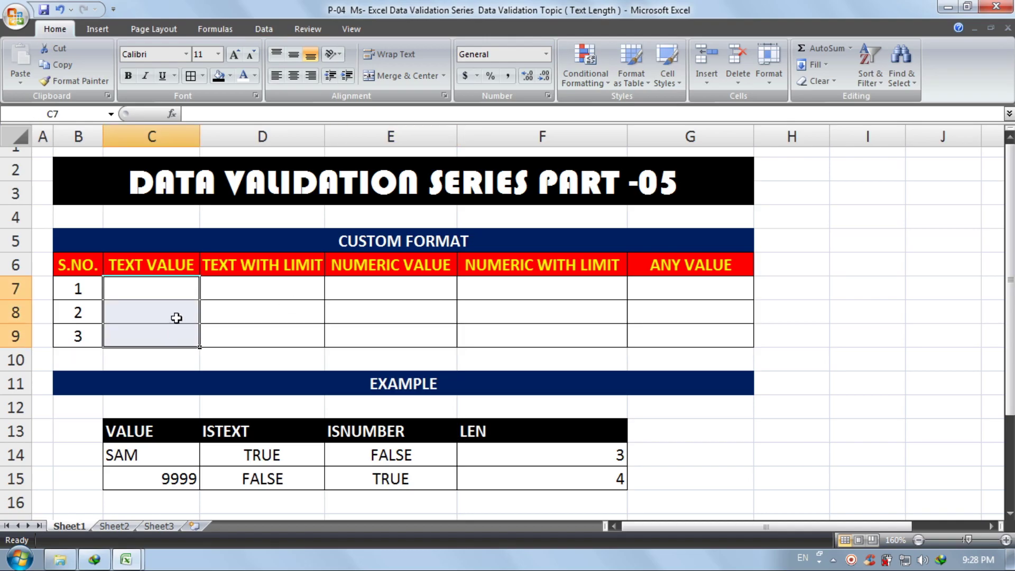
{"action": "left_click", "coordinate": [264, 31]}
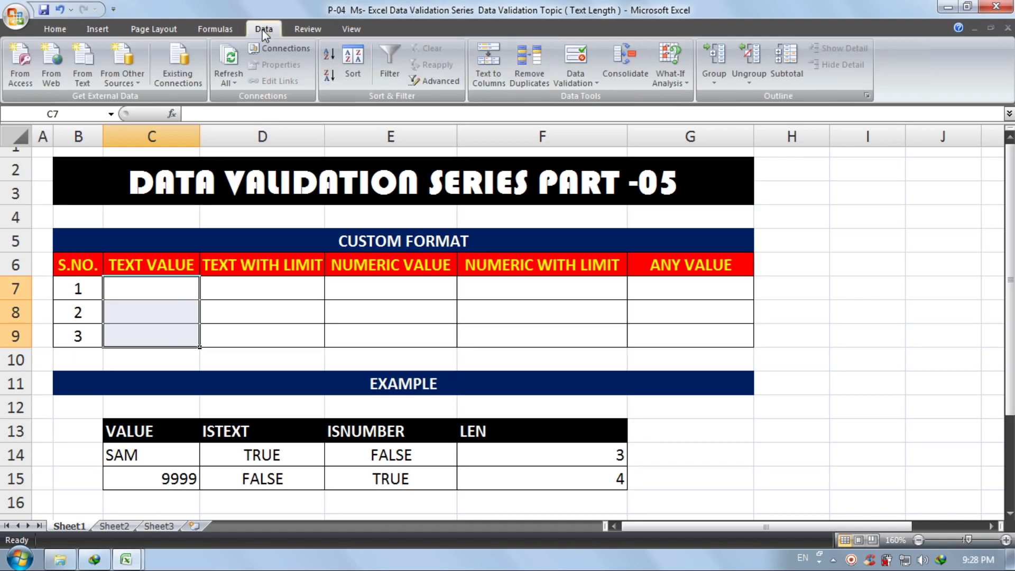
{"action": "left_click", "coordinate": [576, 59]}
{"action": "left_click_drag", "start_coordinate": [568, 171], "coordinate": [800, 123]}
{"action": "left_click", "coordinate": [757, 197]}
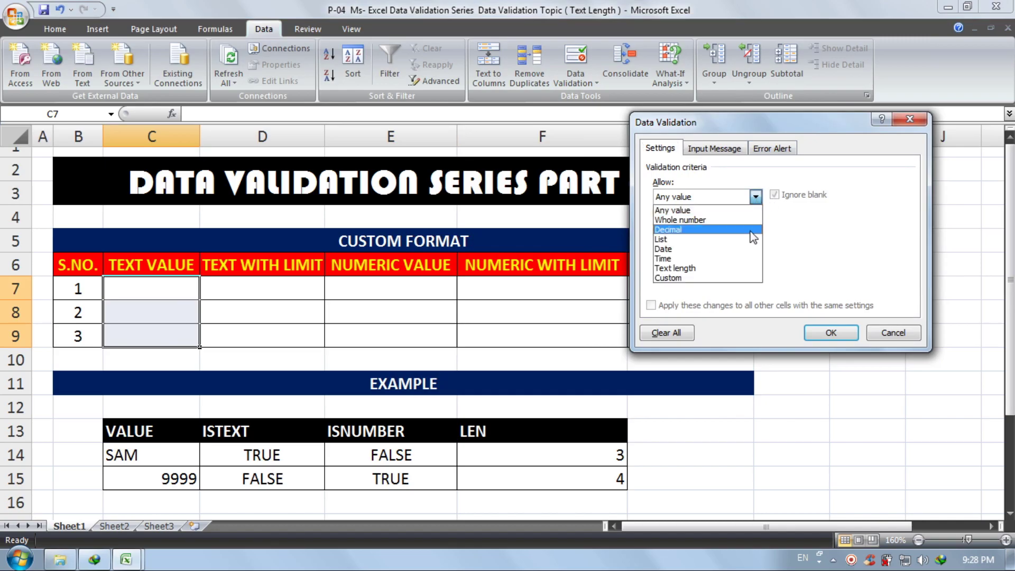
{"action": "left_click", "coordinate": [743, 278]}
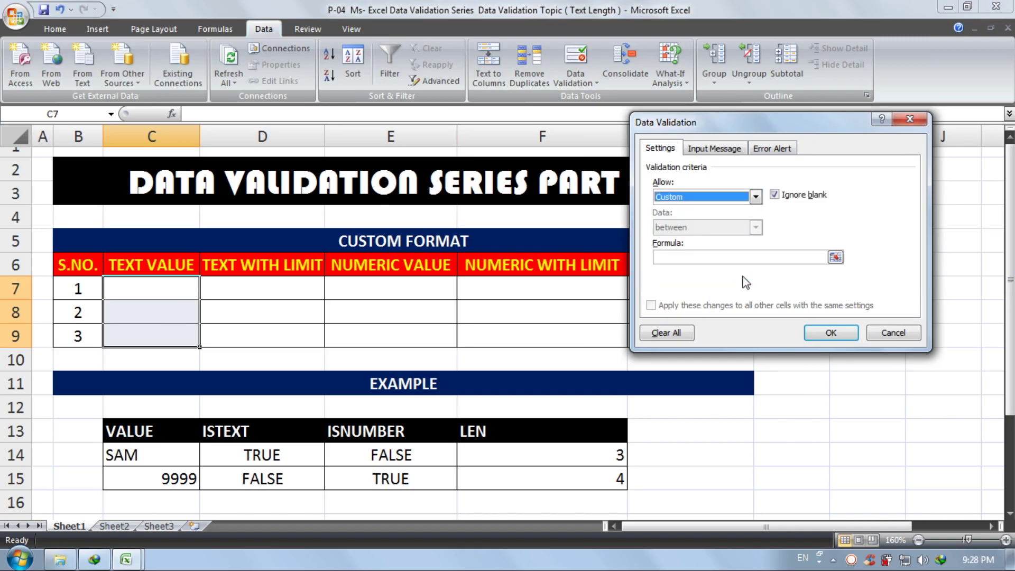
Set the custom validation formula to =ISTEXT(C7) and apply the rule to the TEXT VALUE cells.
{"action": "left_click", "coordinate": [728, 257]}
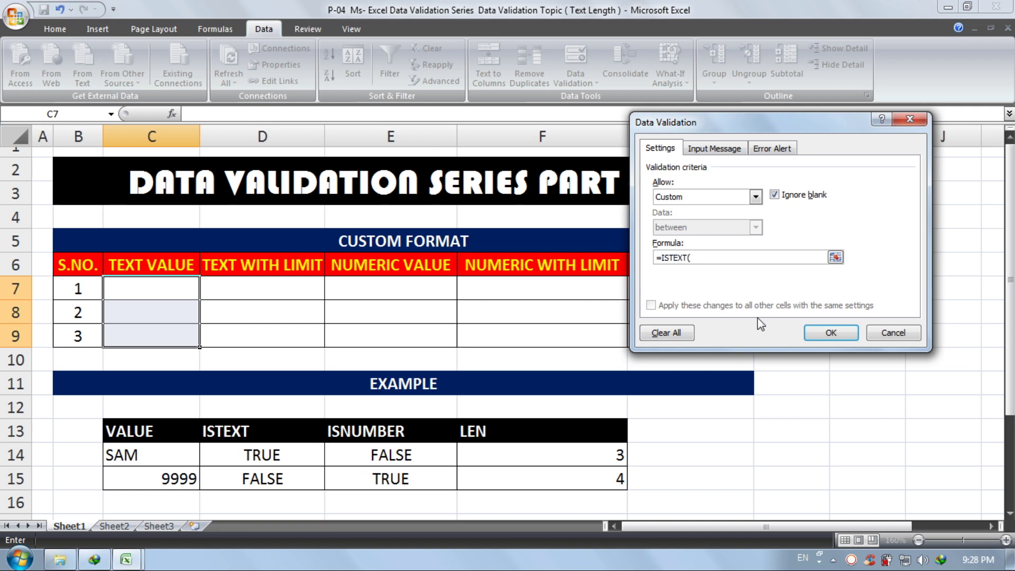
{"action": "left_click", "coordinate": [172, 289]}
{"action": "type", "text": ")"}
{"action": "key", "text": "Return"}
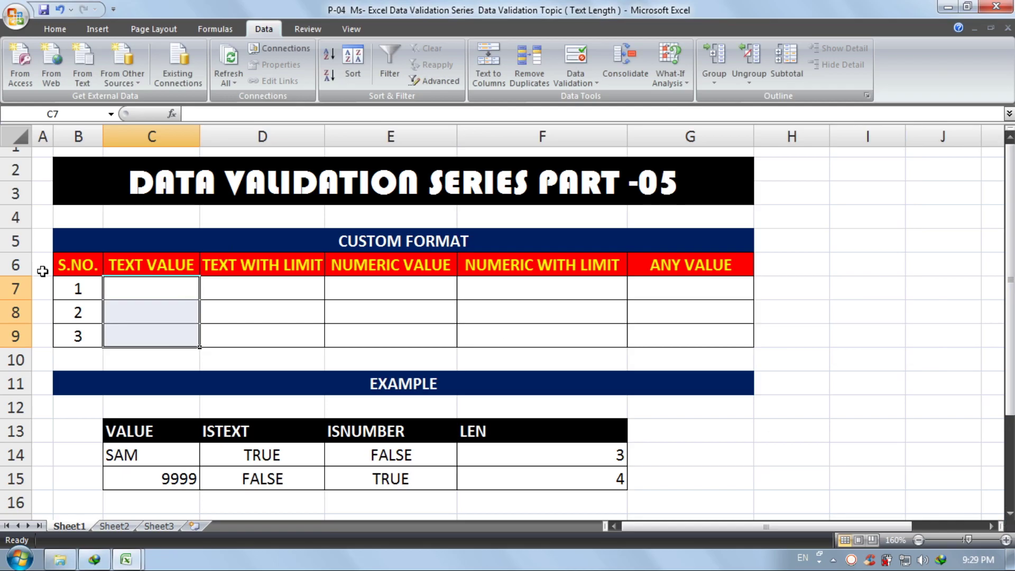
Test the text-only rule by trying to enter the numbers 1 and 55 in cell C7.
{"action": "left_click", "coordinate": [173, 280]}
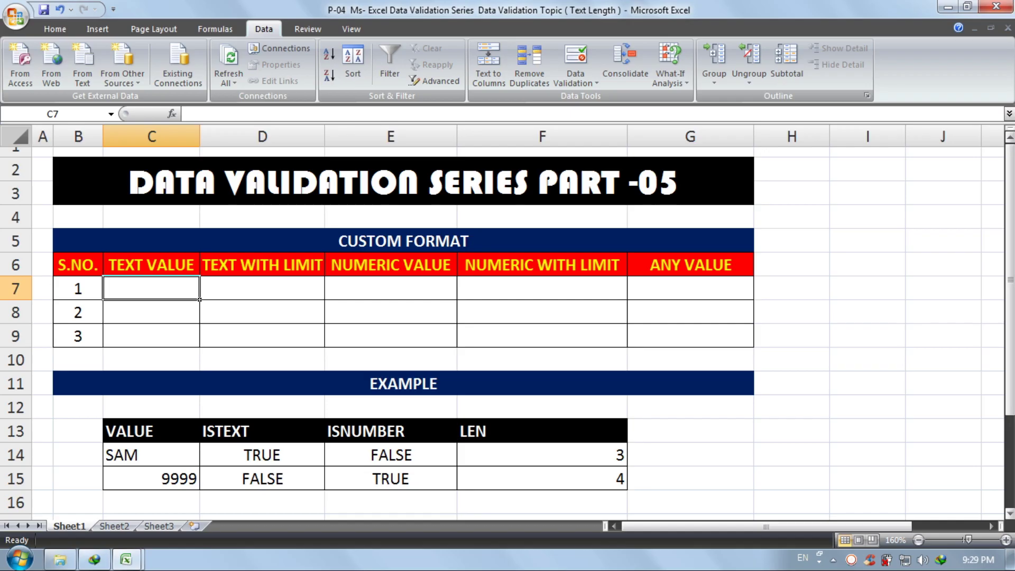
{"action": "type", "text": "1"}
{"action": "key", "text": "Return"}
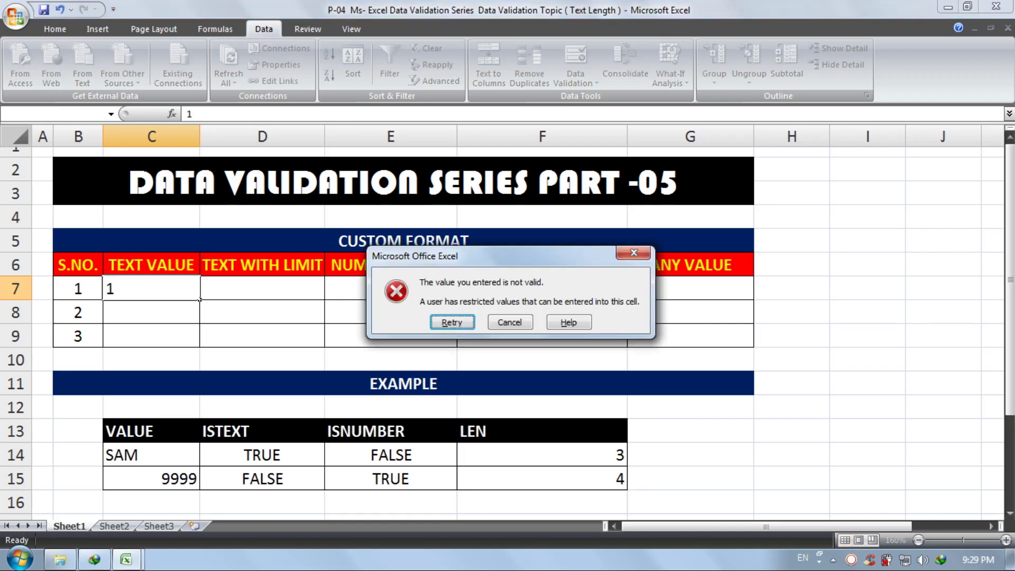
{"action": "key", "text": "Escape"}
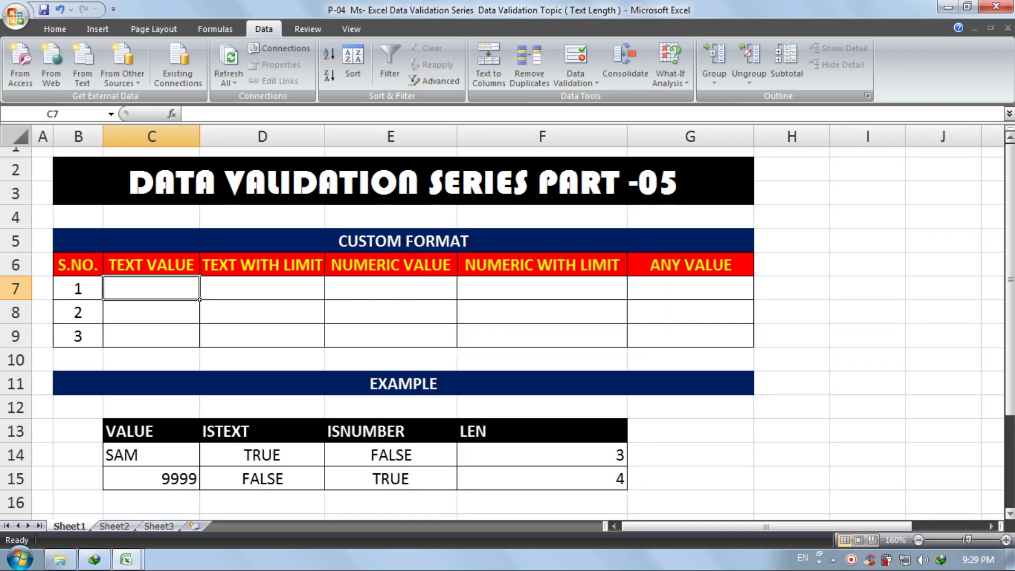
{"action": "type", "text": "55"}
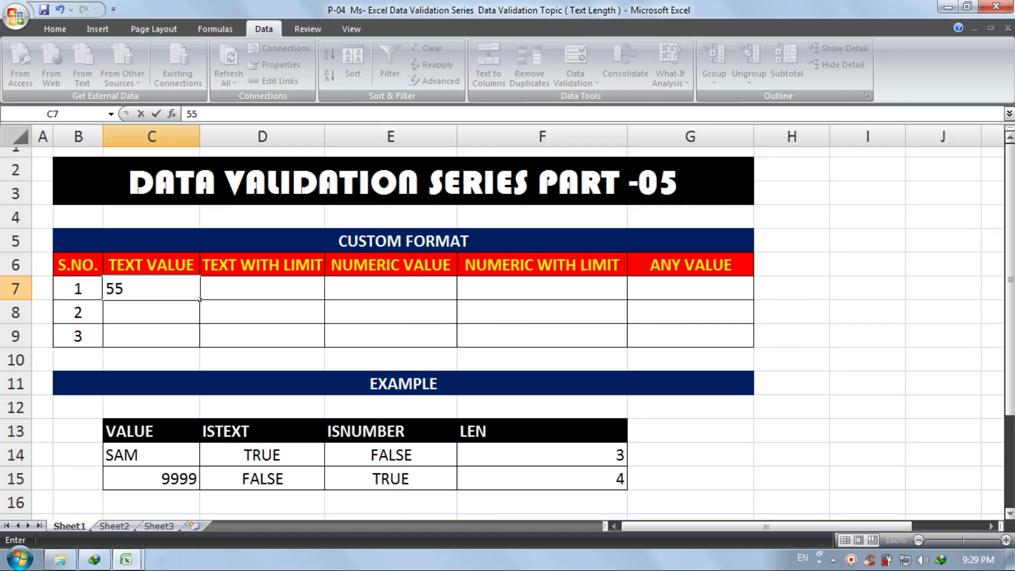
{"action": "key", "text": "F1"}
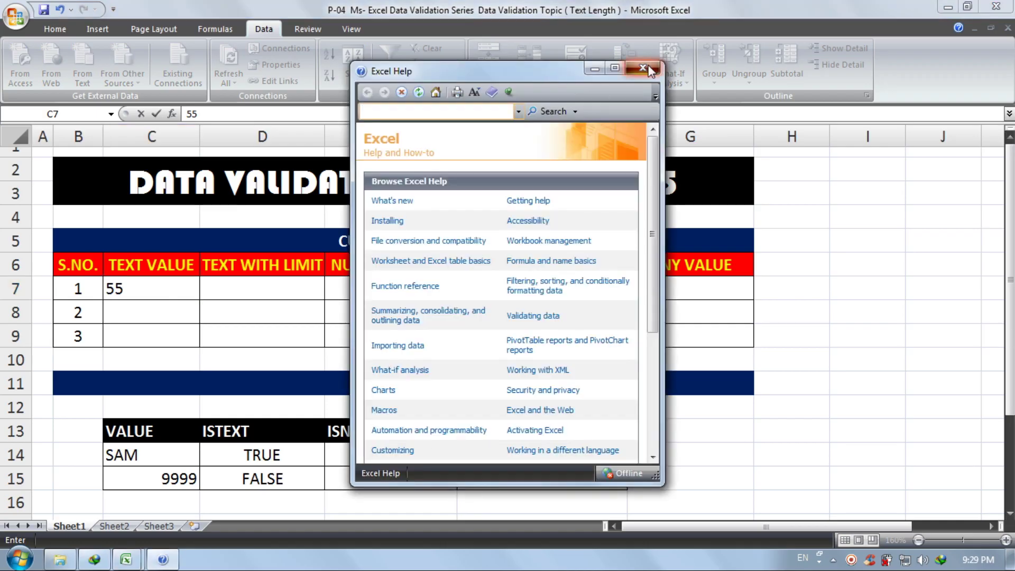
{"action": "left_click", "coordinate": [643, 68]}
{"action": "key", "text": "Return"}
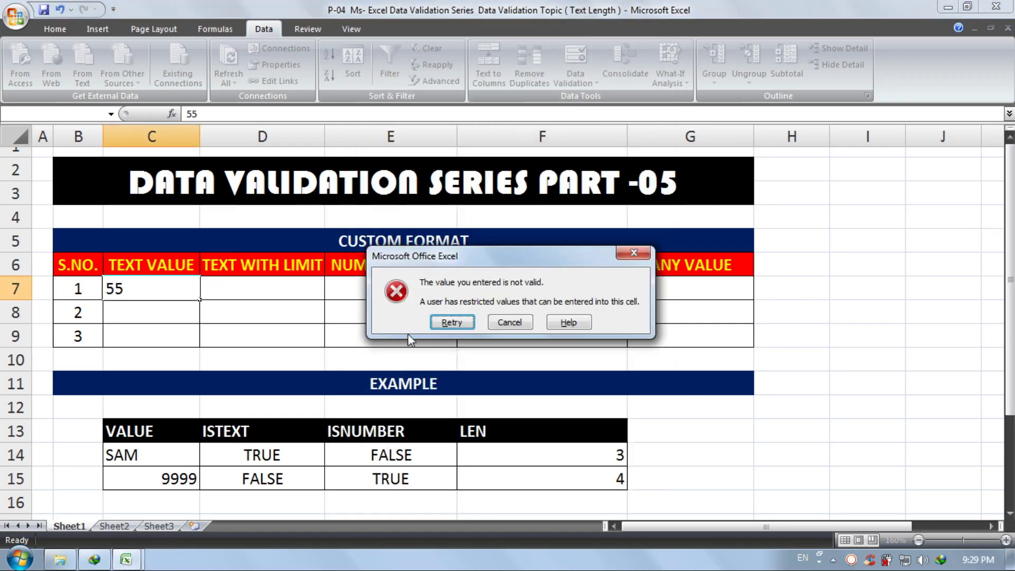
Retry the entry in C7 with the numbers 999 and 65454 to test the rule further.
{"action": "left_click", "coordinate": [455, 324]}
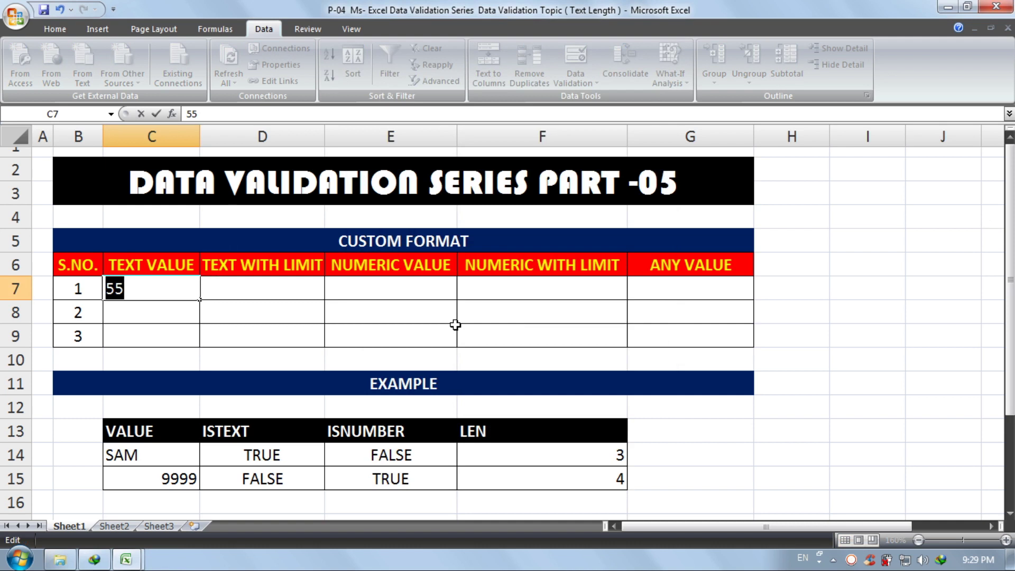
{"action": "type", "text": "999"}
{"action": "key", "text": "Return"}
{"action": "left_click", "coordinate": [456, 325]}
{"action": "type", "text": "65454"}
{"action": "key", "text": "Return"}
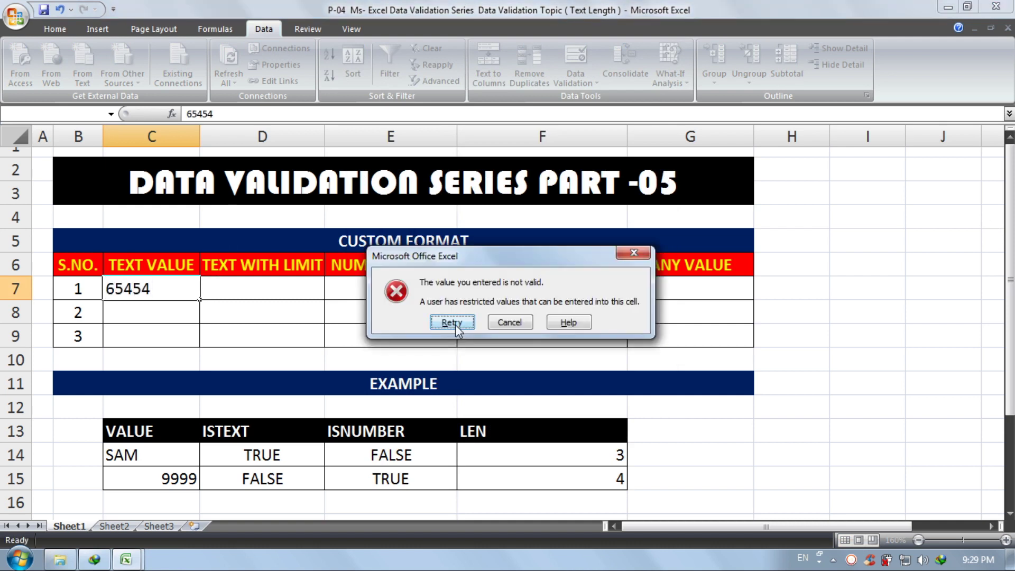
Replace the numeric entry in C7 with a person's full name and autofit the width of column C.
{"action": "left_click", "coordinate": [456, 324]}
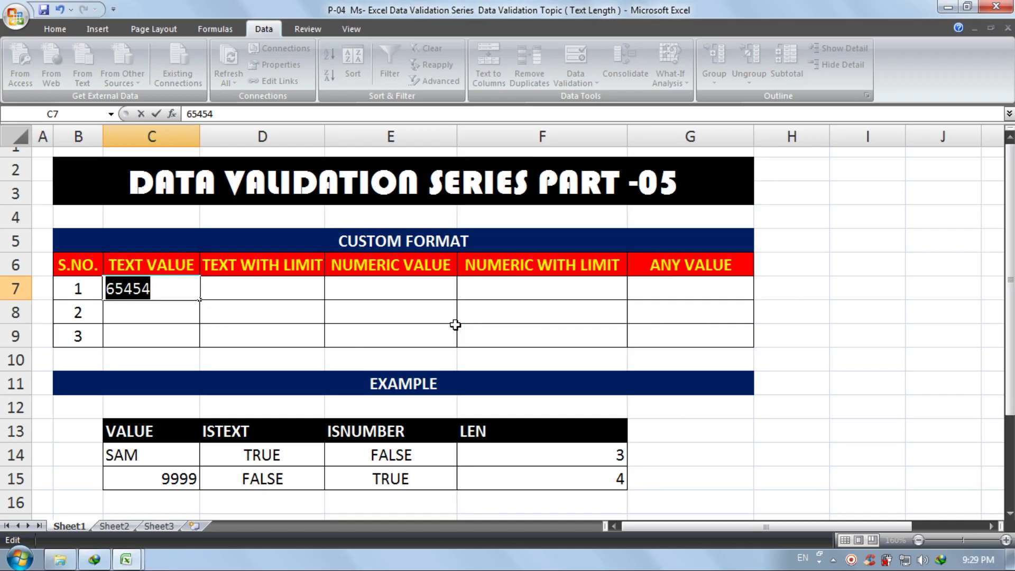
{"action": "type", "text": "SUMIT SINGH"}
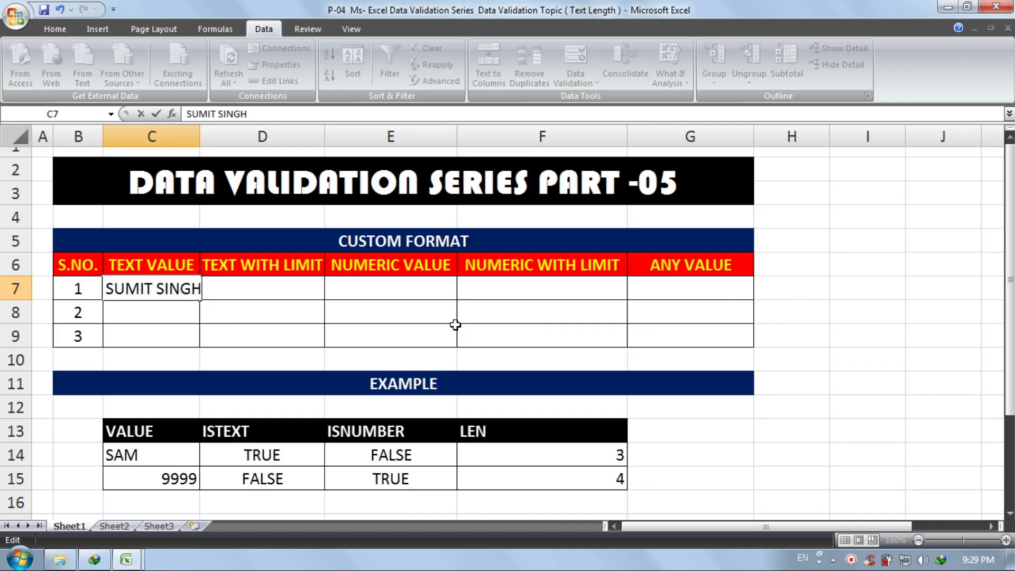
{"action": "key", "text": "Return"}
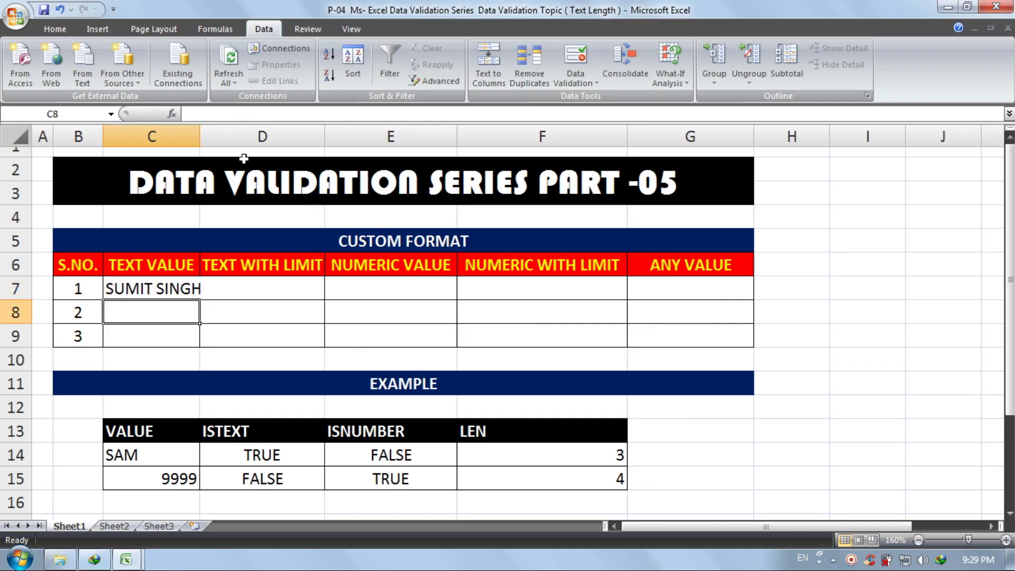
{"action": "double_click", "coordinate": [202, 141]}
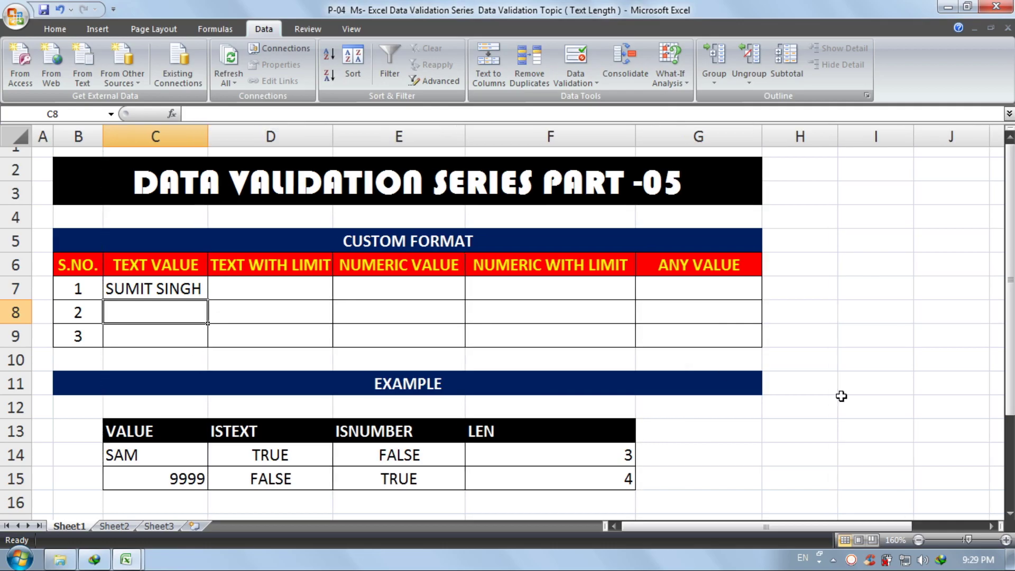
Fill C8 and C9 of the TEXT VALUE column with two more people's full names.
{"action": "type", "text": "ATIF"}
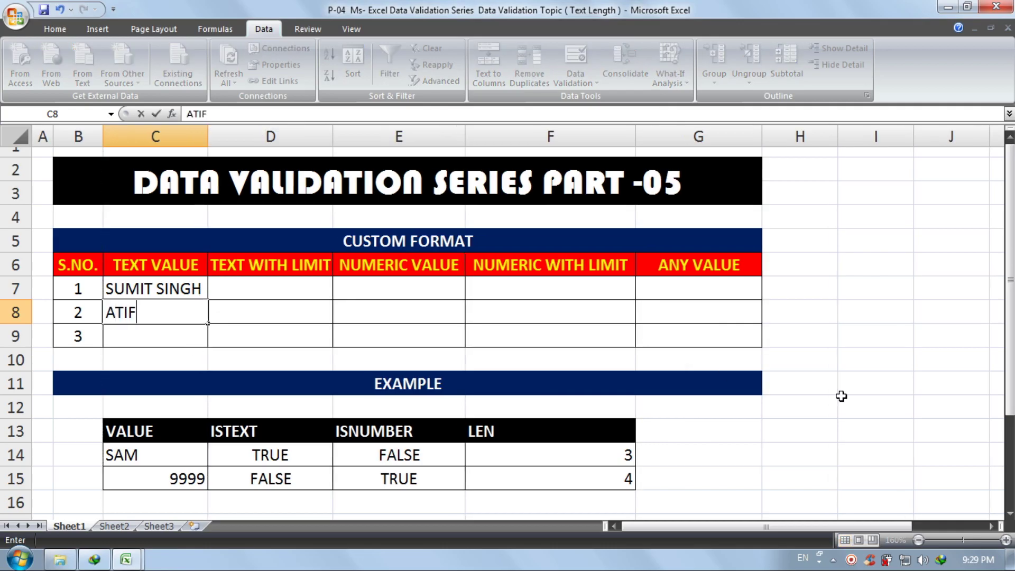
{"action": "type", "text": " ASLAM"}
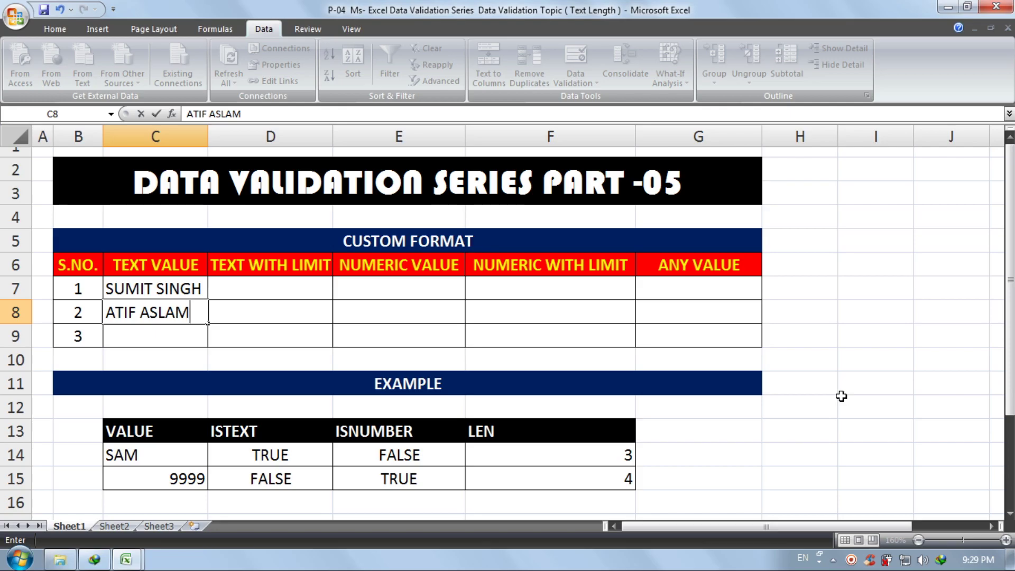
{"action": "key", "text": "Return"}
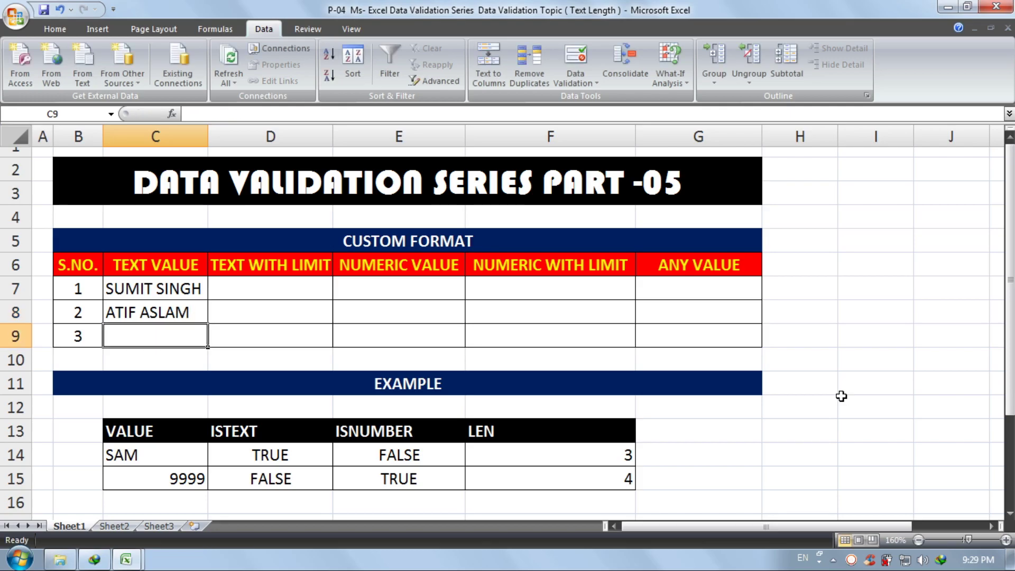
{"action": "type", "text": "ROMESH"}
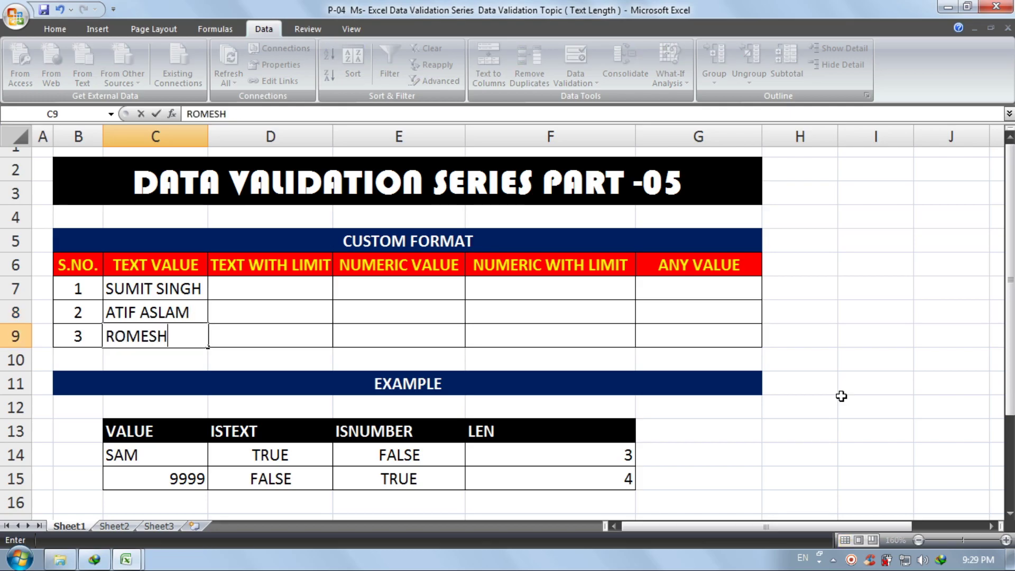
{"action": "key", "text": "Return"}
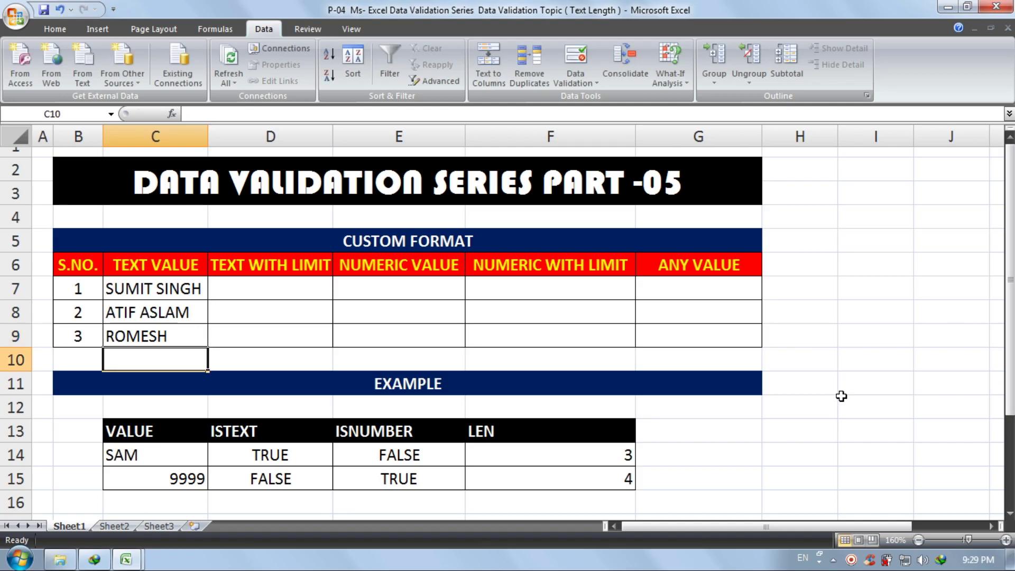
{"action": "left_click", "coordinate": [198, 341]}
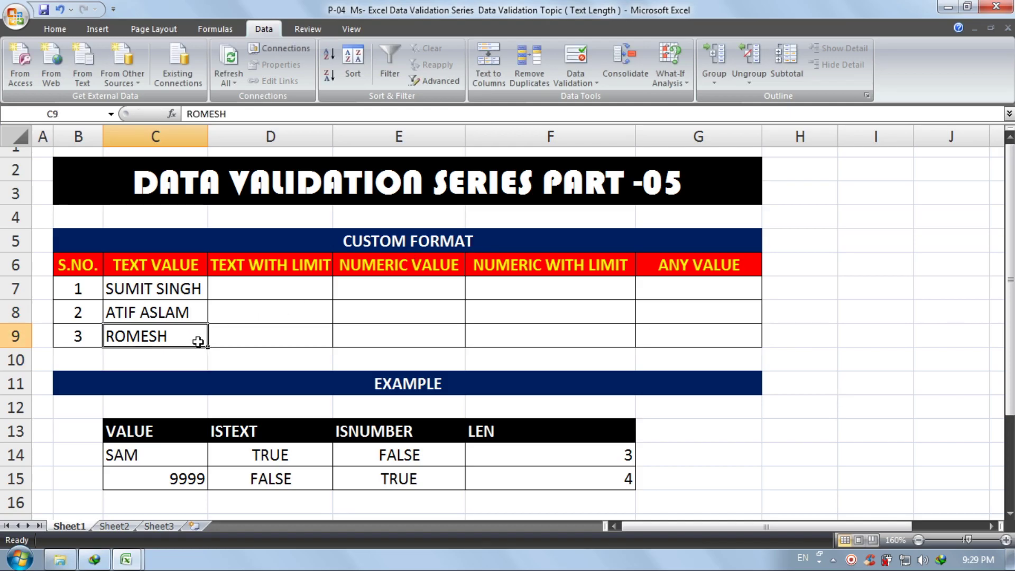
{"action": "double_click", "coordinate": [198, 341]}
{"action": "type", "text": "RAI"}
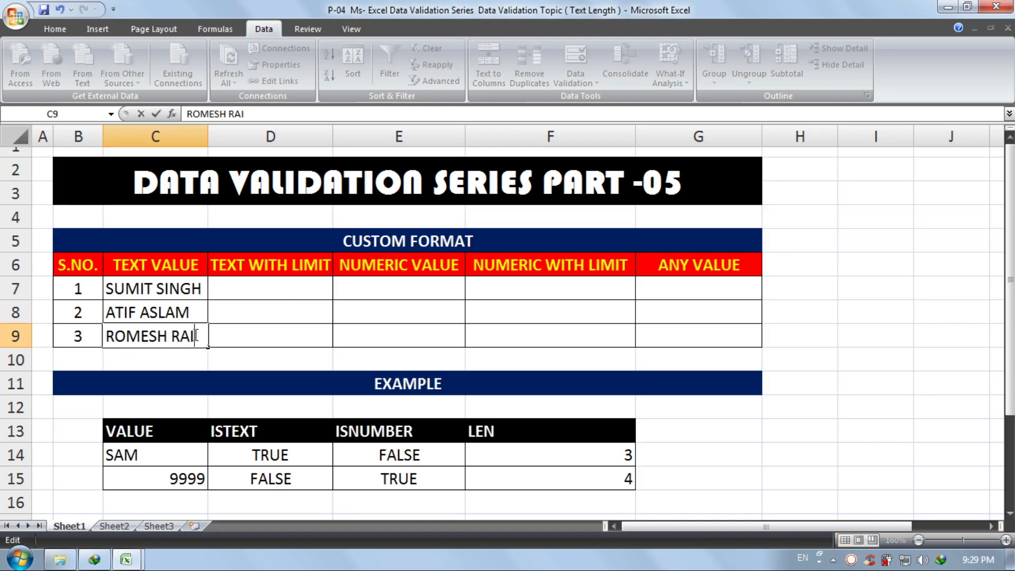
{"action": "key", "text": "Return"}
Replace the name in C9 with the long string SDGBGUIWEBFYUWEBGYUFWYUEFUWEFIU as a length test, and undo that entry.
{"action": "left_click", "coordinate": [260, 292]}
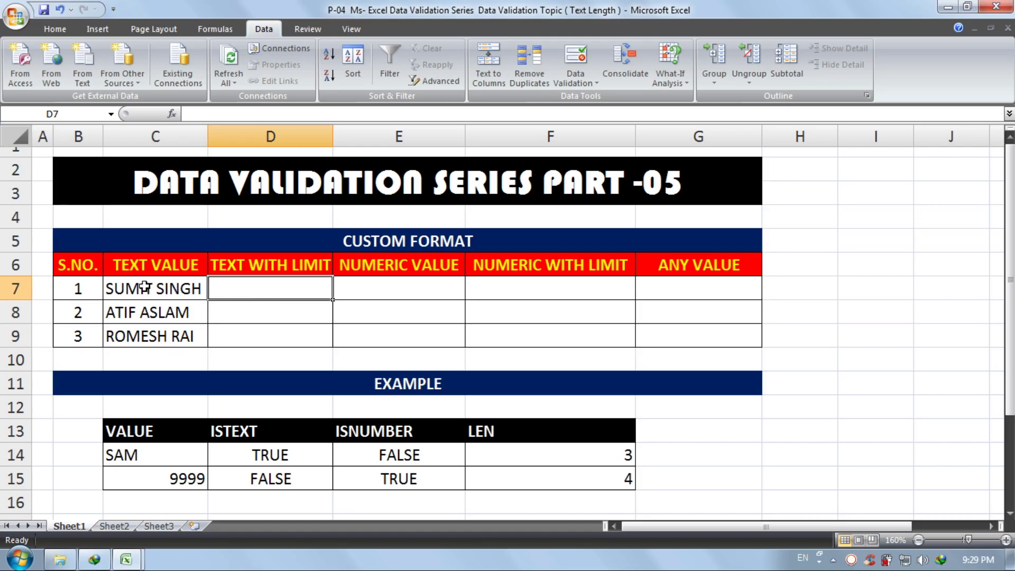
{"action": "double_click", "coordinate": [152, 337]}
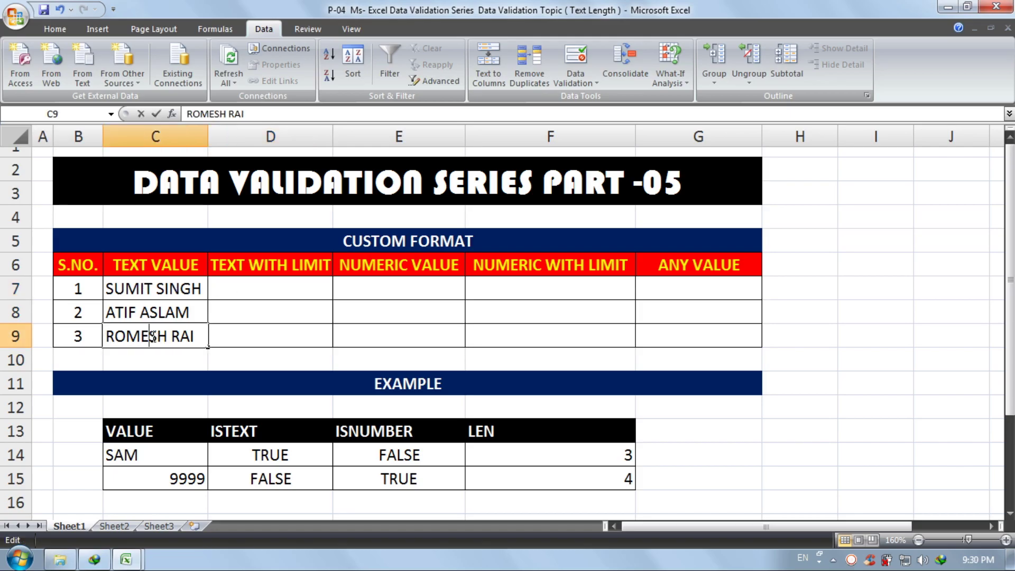
{"action": "key", "text": "End"}
{"action": "key", "text": "shift+Home"}
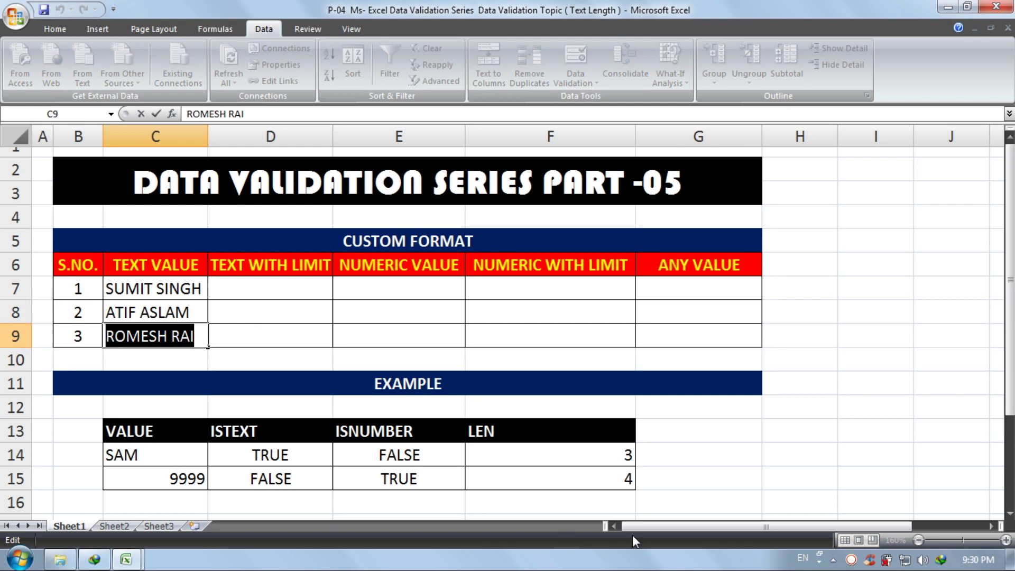
{"action": "type", "text": "SDGBGUIWEBFYUWEBGYUFWYUEFUWEFIU"}
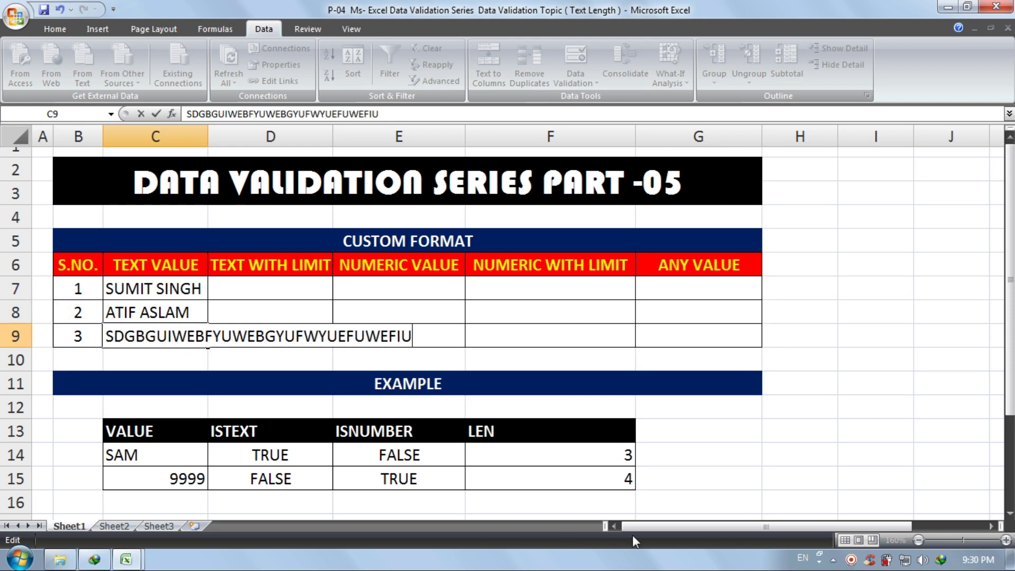
{"action": "key", "text": "Return"}
{"action": "key", "text": "ctrl+z"}
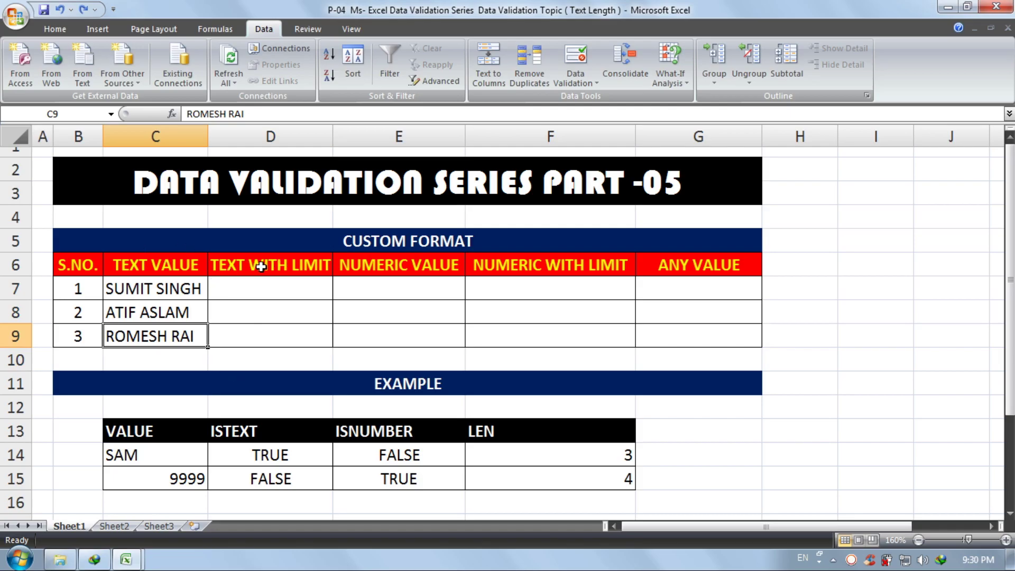
Widen the TEXT VALUE and TEXT WITH LIMIT columns slightly.
{"action": "left_click_drag", "start_coordinate": [208, 137], "coordinate": [224, 139]}
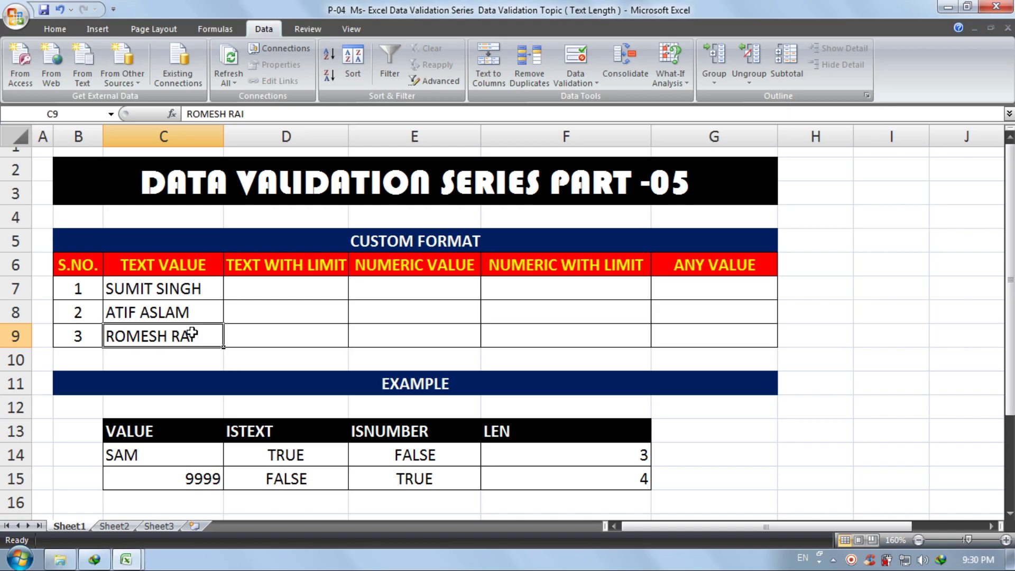
{"action": "left_click", "coordinate": [289, 285]}
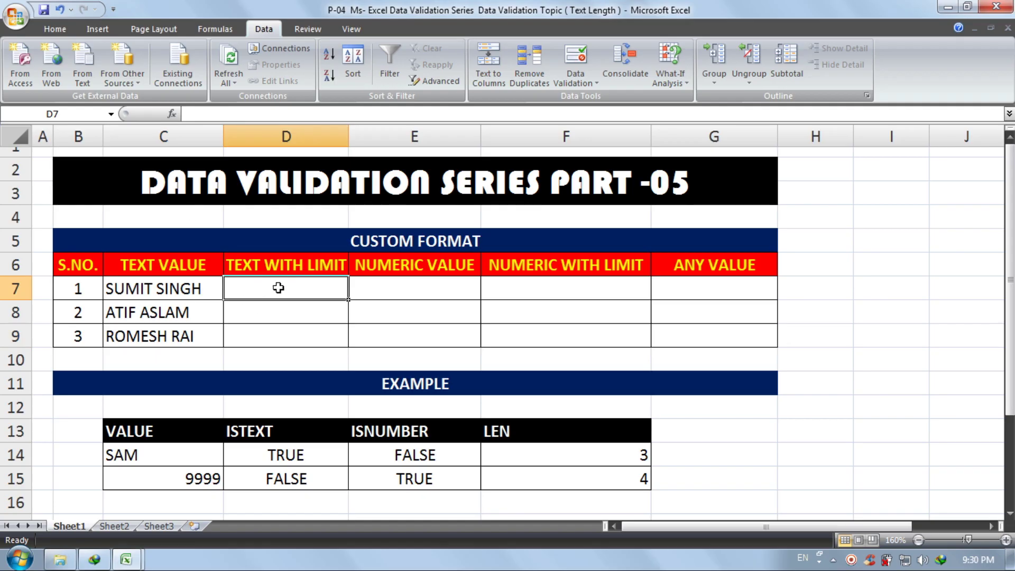
{"action": "left_click_drag", "start_coordinate": [349, 136], "coordinate": [365, 136]}
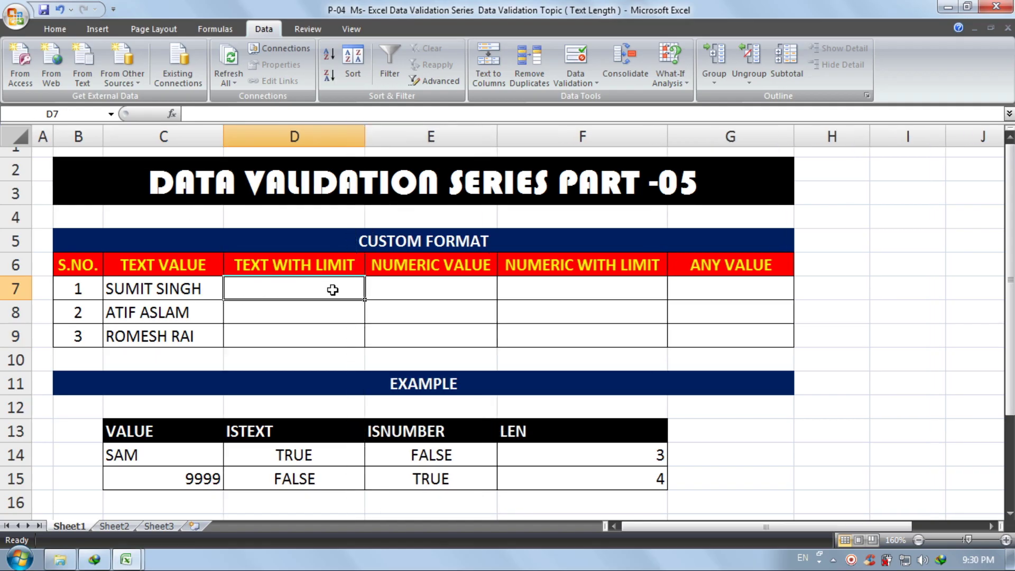
Start a data validation rule for the TEXT WITH LIMIT cells D7:D9 with Custom as the allowed type.
{"action": "left_click_drag", "start_coordinate": [332, 290], "coordinate": [357, 306]}
{"action": "left_click", "coordinate": [571, 58]}
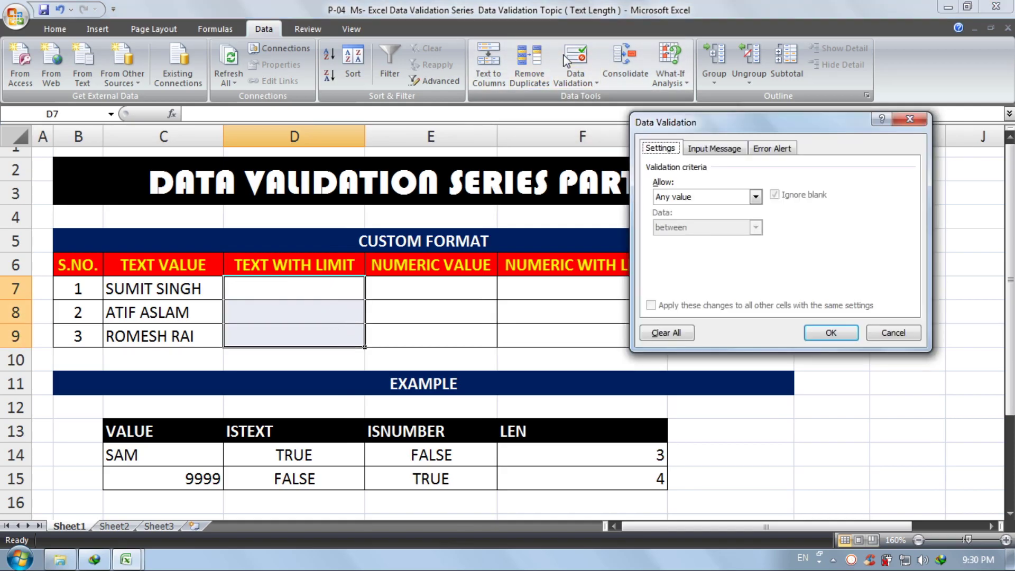
{"action": "left_click", "coordinate": [682, 201]}
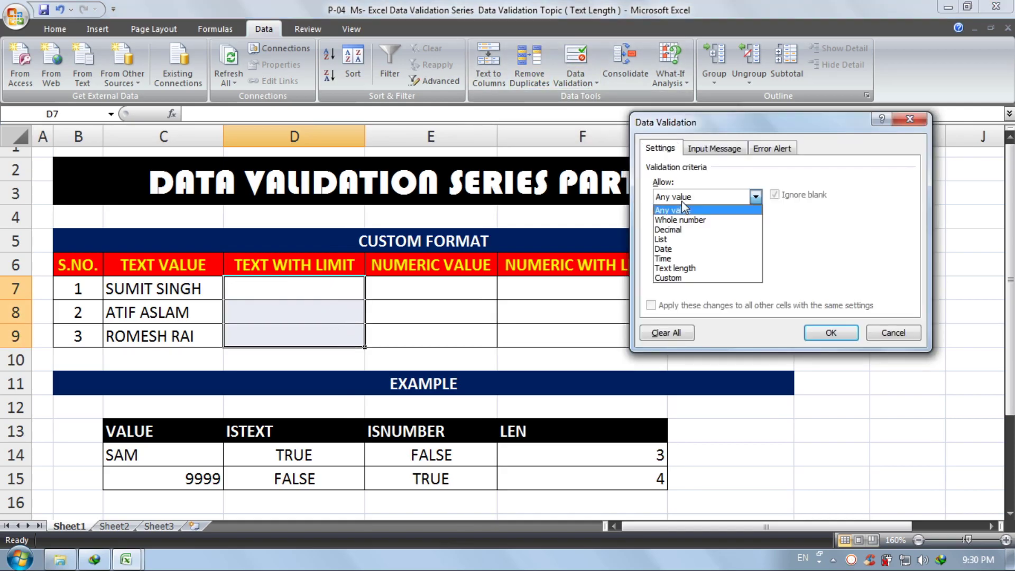
{"action": "left_click", "coordinate": [683, 277]}
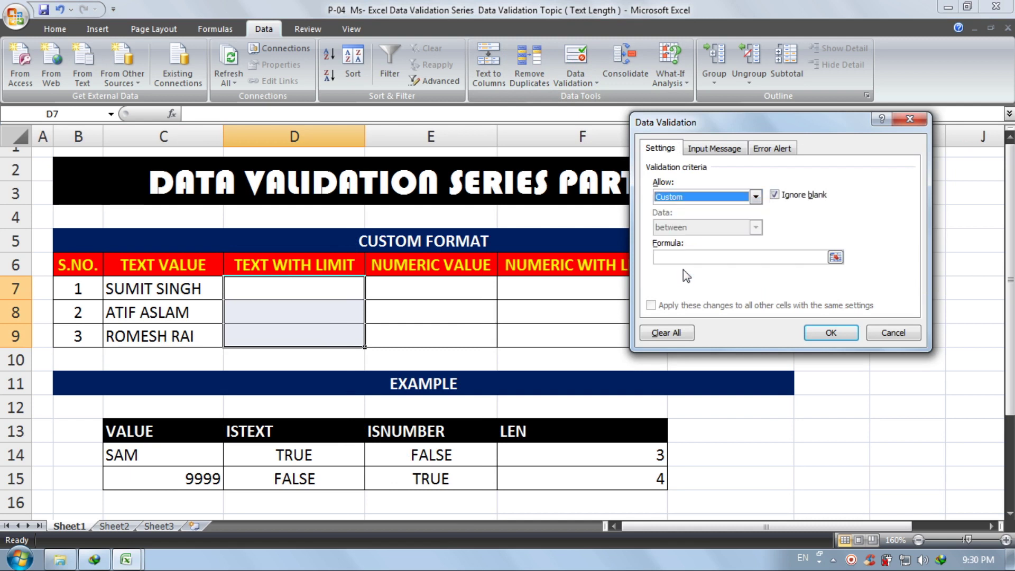
Set the custom validation formula to =ISTEXT(D7) and apply the rule to the TEXT WITH LIMIT cells.
{"action": "left_click", "coordinate": [686, 257]}
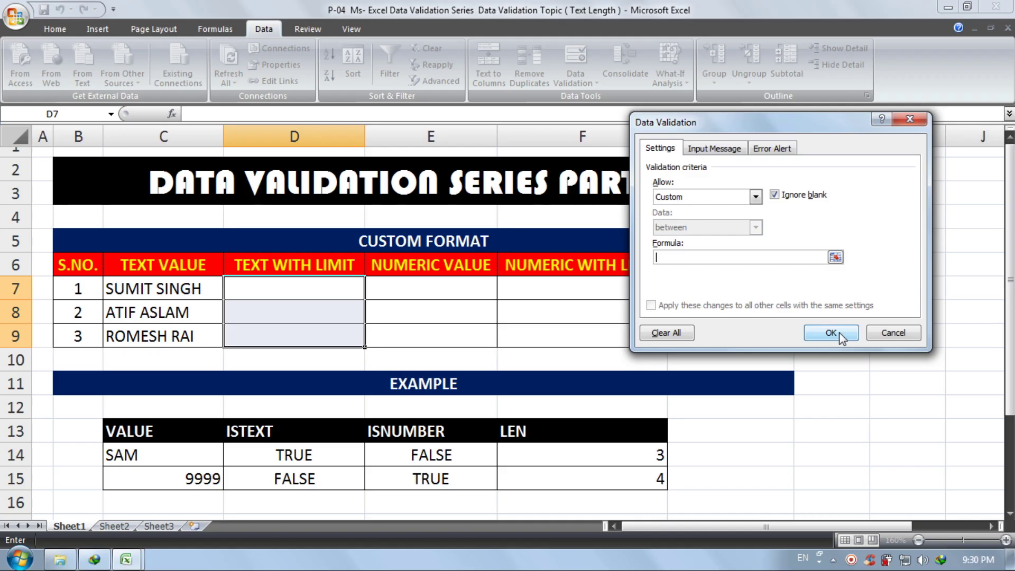
{"action": "type", "text": "=S"}
{"action": "key", "text": "BackSpace"}
{"action": "type", "text": "ISTEXT("}
{"action": "left_click", "coordinate": [294, 284]}
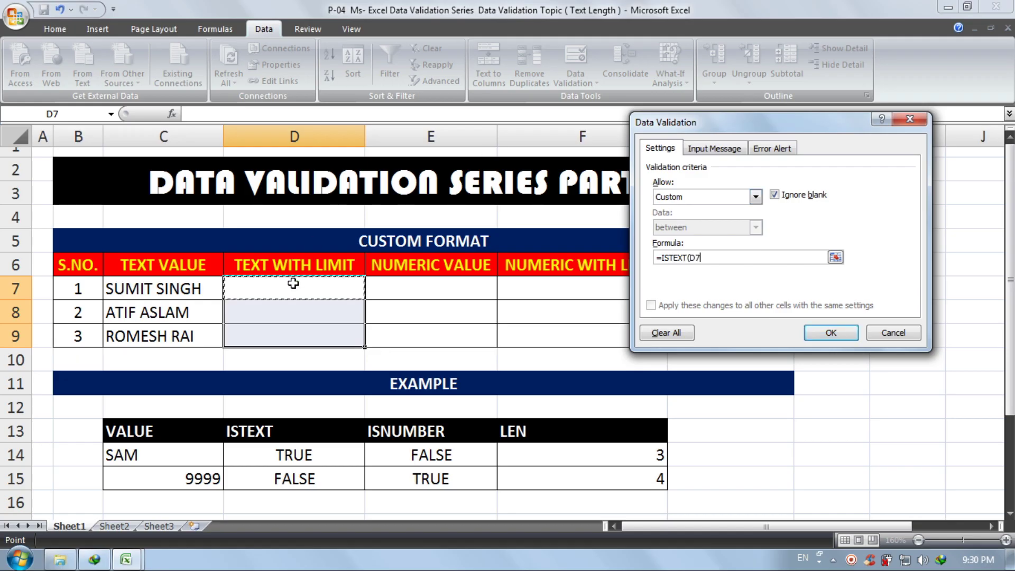
{"action": "type", "text": ")"}
{"action": "key", "text": "Return"}
Test the TEXT WITH LIMIT rule with SDGSGSGDGSGSDG in D7 and 5456 in D8, and clear both test entries.
{"action": "left_click", "coordinate": [294, 284]}
{"action": "type", "text": "SDGSGSGDGSGSDG"}
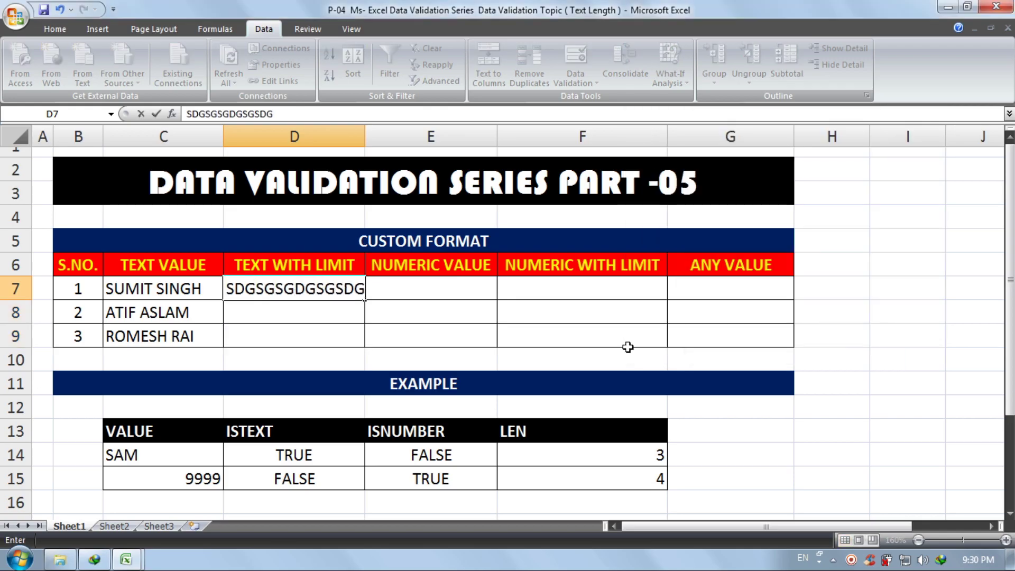
{"action": "key", "text": "Return"}
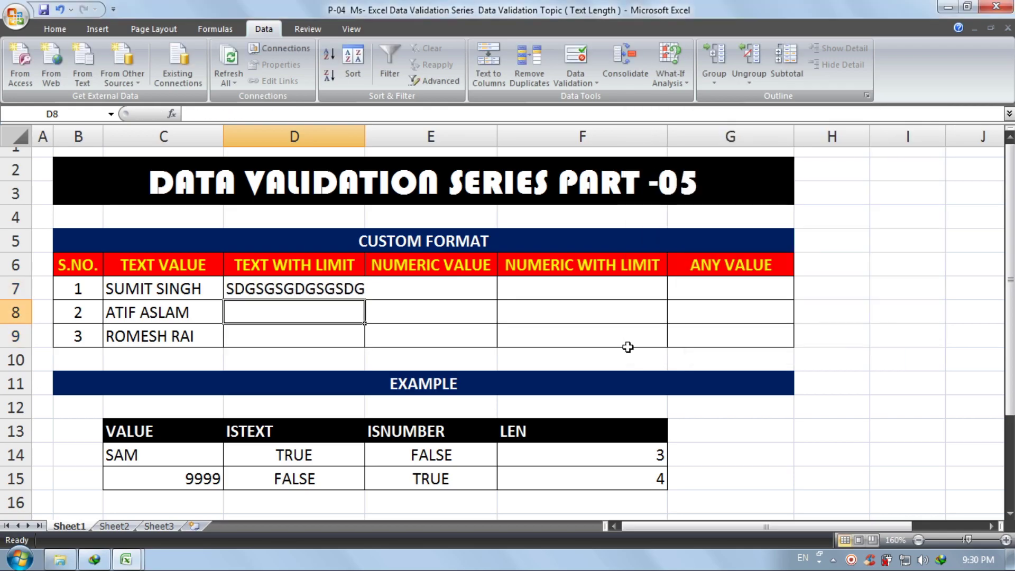
{"action": "type", "text": "5456"}
{"action": "key", "text": "Return"}
{"action": "key", "text": "Return"}
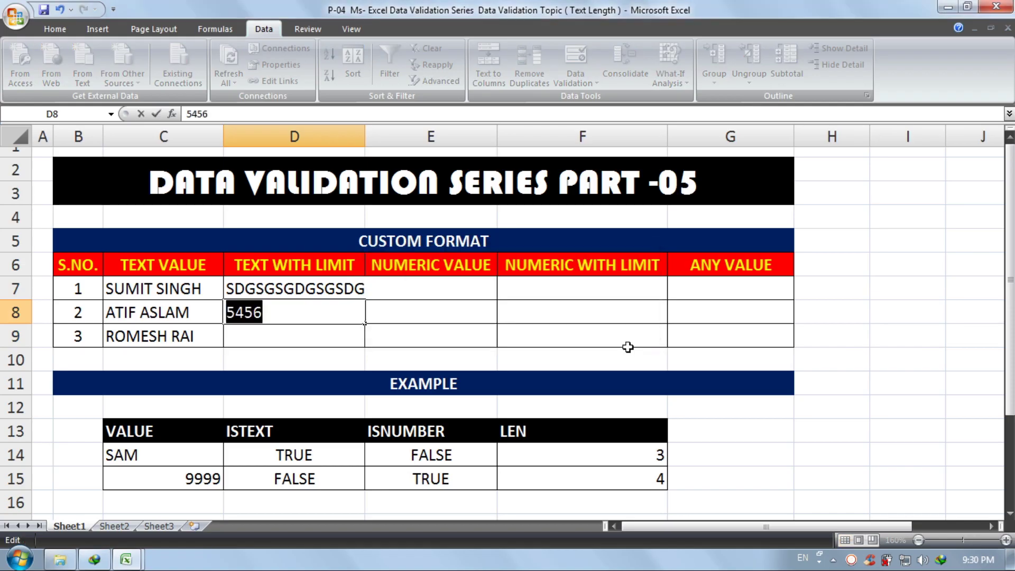
{"action": "key", "text": "BackSpace"}
{"action": "key", "text": "Return"}
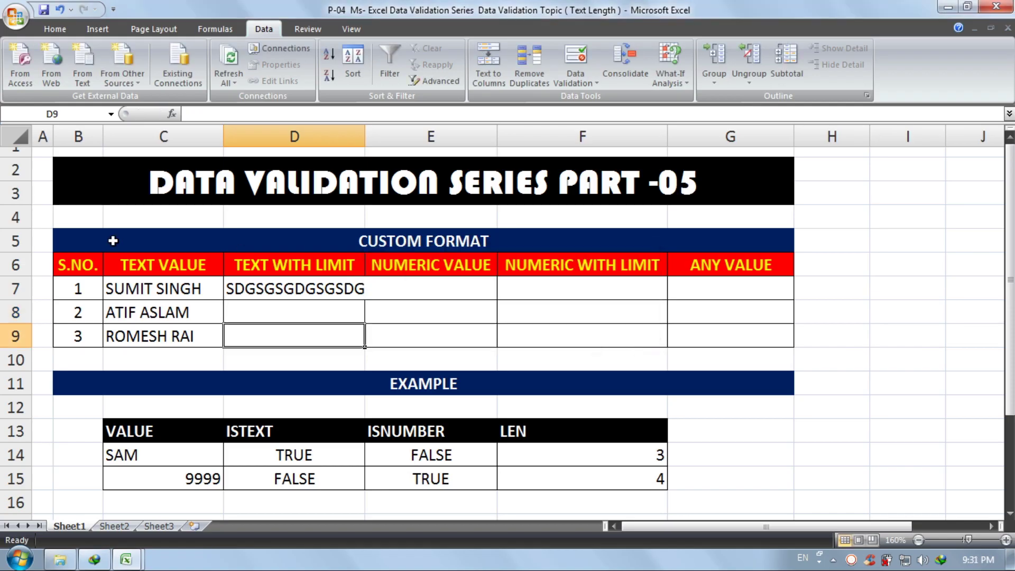
{"action": "left_click", "coordinate": [259, 292]}
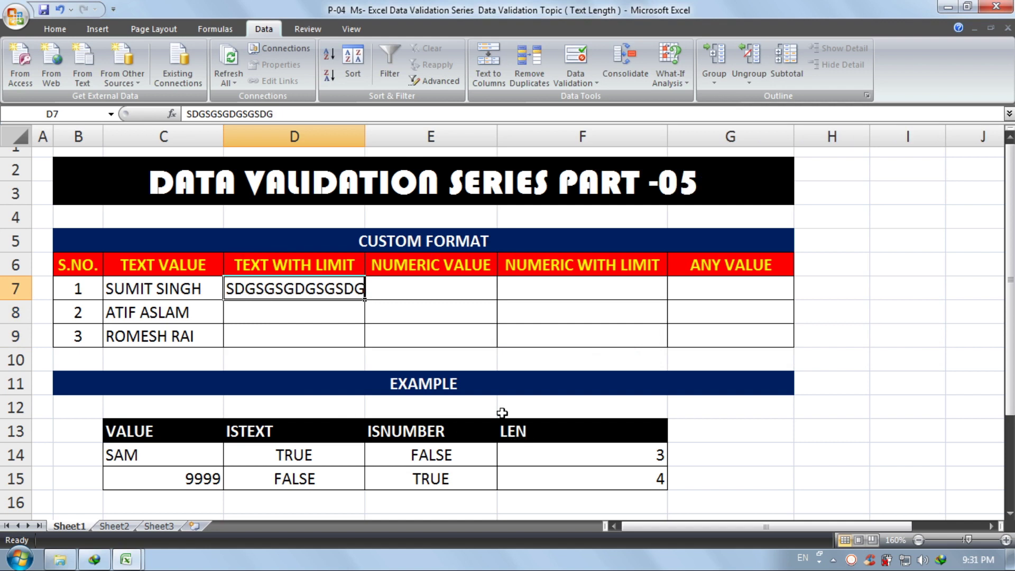
{"action": "key", "text": "Delete"}
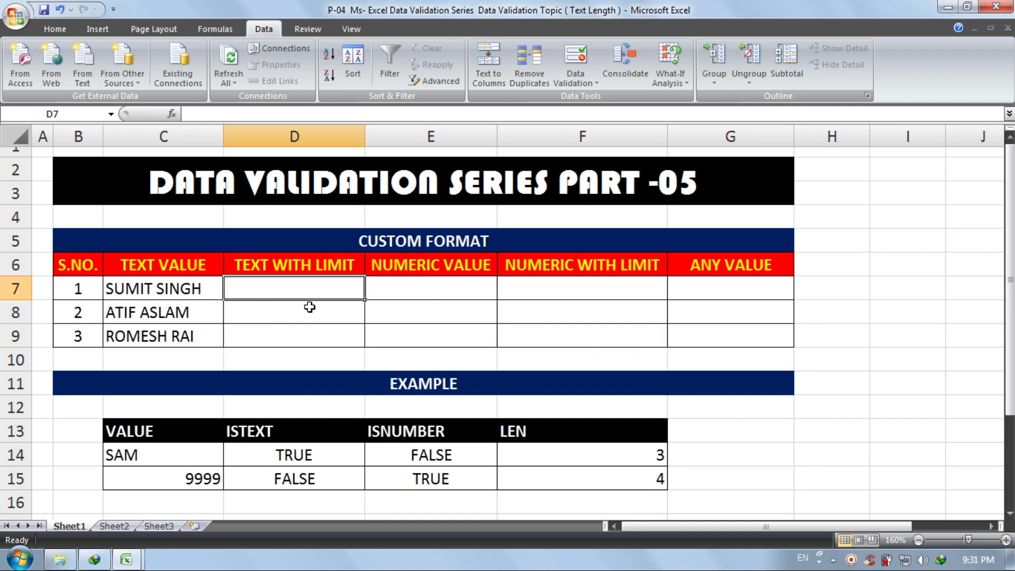
Try to extend the custom validation formula for D7:D9 to =ISTEXT(D7),LEN(D7)<9.
{"action": "left_click_drag", "start_coordinate": [314, 290], "coordinate": [315, 338]}
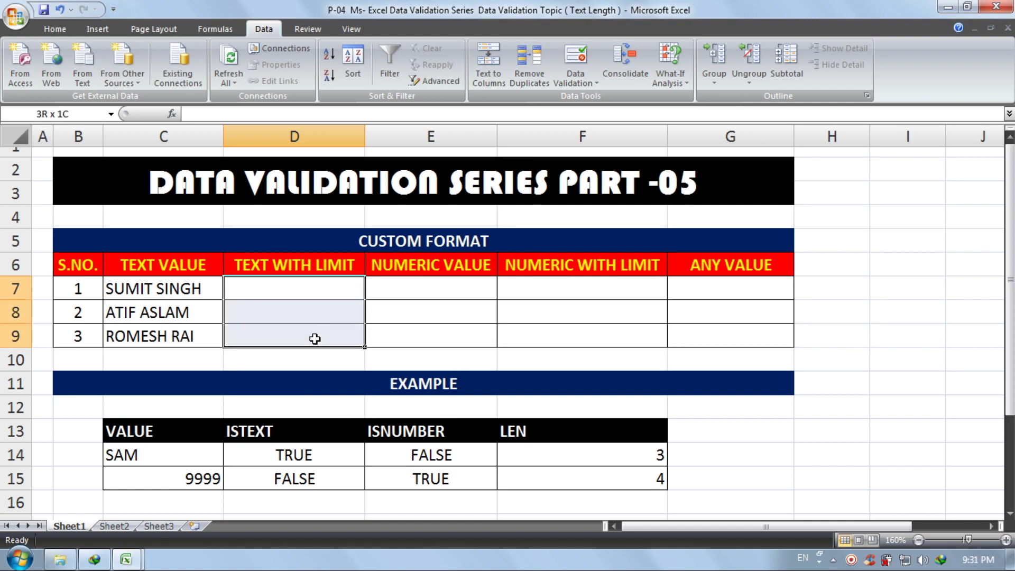
{"action": "left_click", "coordinate": [580, 57]}
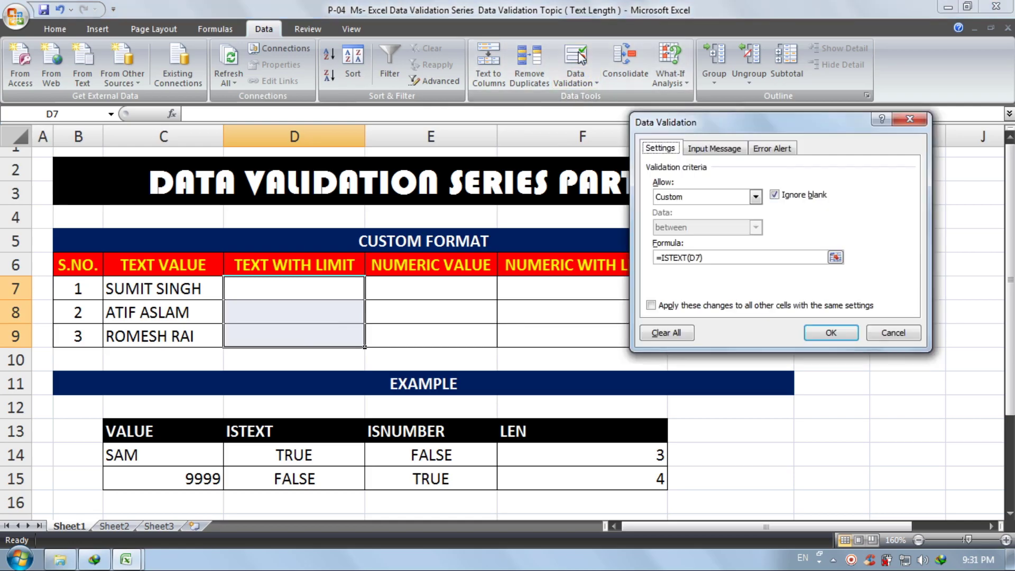
{"action": "left_click", "coordinate": [709, 259]}
{"action": "type", "text": ","}
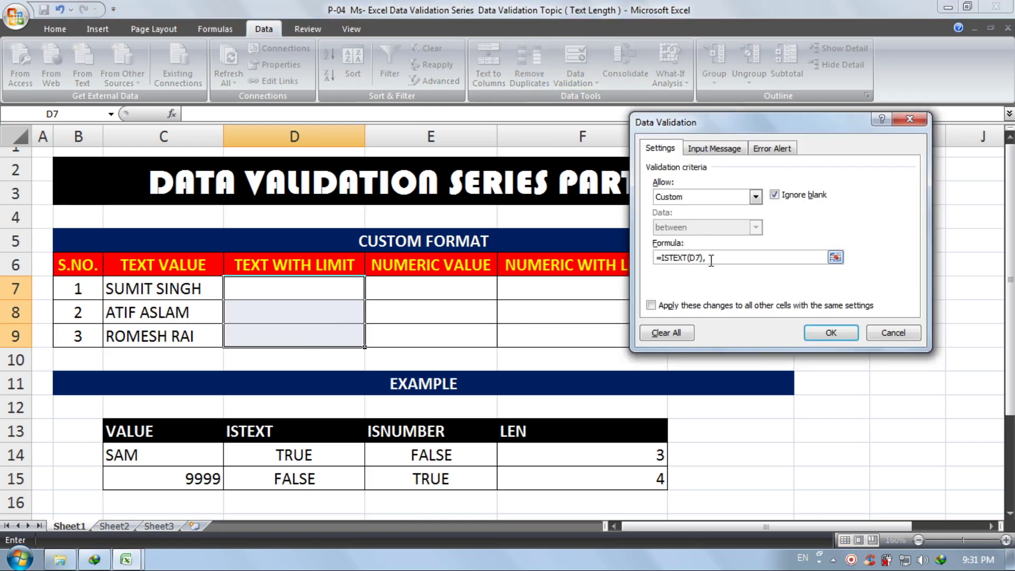
{"action": "type", "text": "LEN("}
{"action": "left_click", "coordinate": [311, 289]}
{"action": "type", "text": ")"}
{"action": "type", "text": "<9"}
{"action": "left_click", "coordinate": [823, 335]}
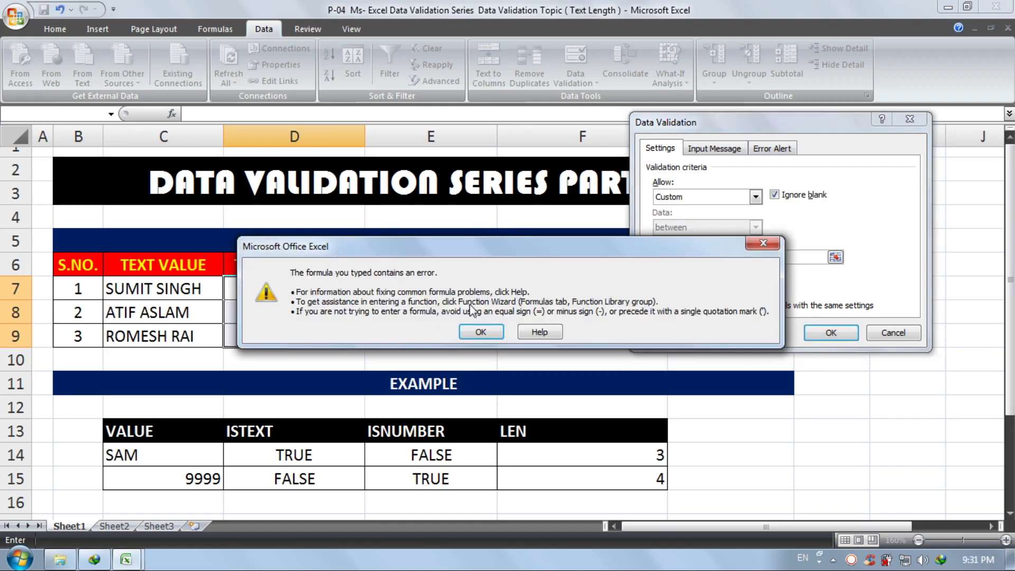
{"action": "left_click", "coordinate": [763, 242]}
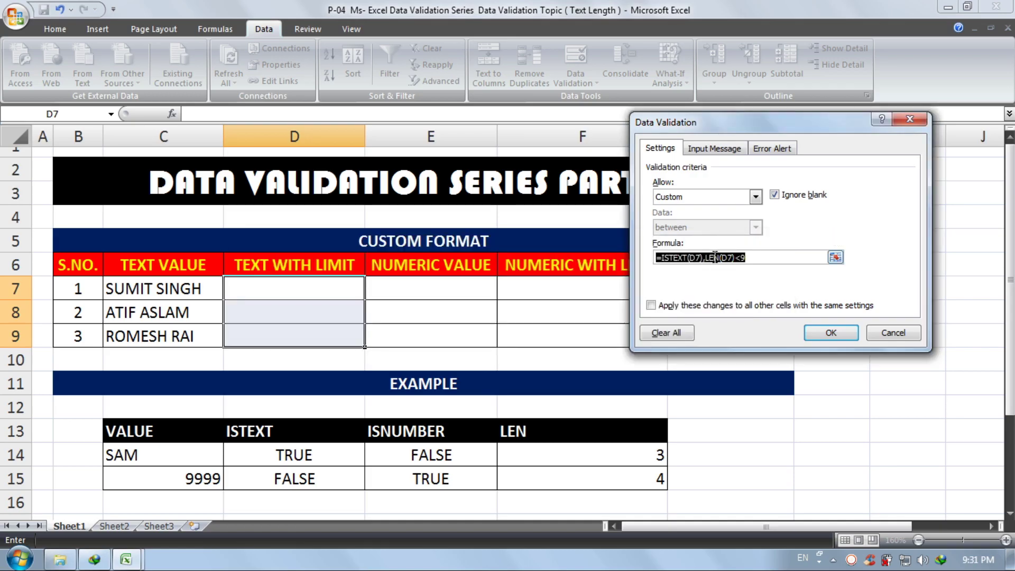
Wrap both conditions in an AND function so the formula reads =AND(ISTEXT(D7),LEN(D7)<9), and apply the rule.
{"action": "left_click", "coordinate": [658, 259]}
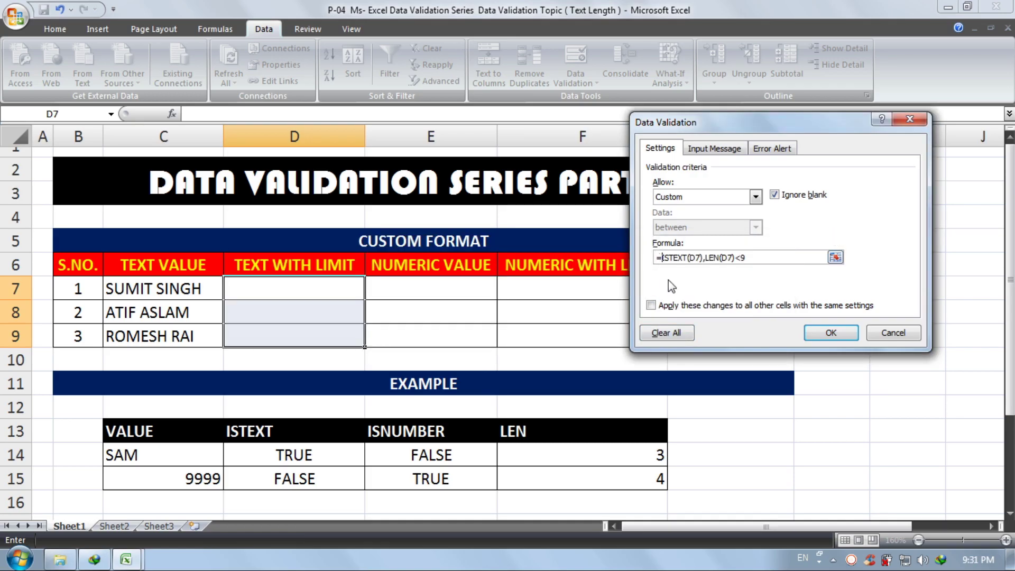
{"action": "type", "text": "A"}
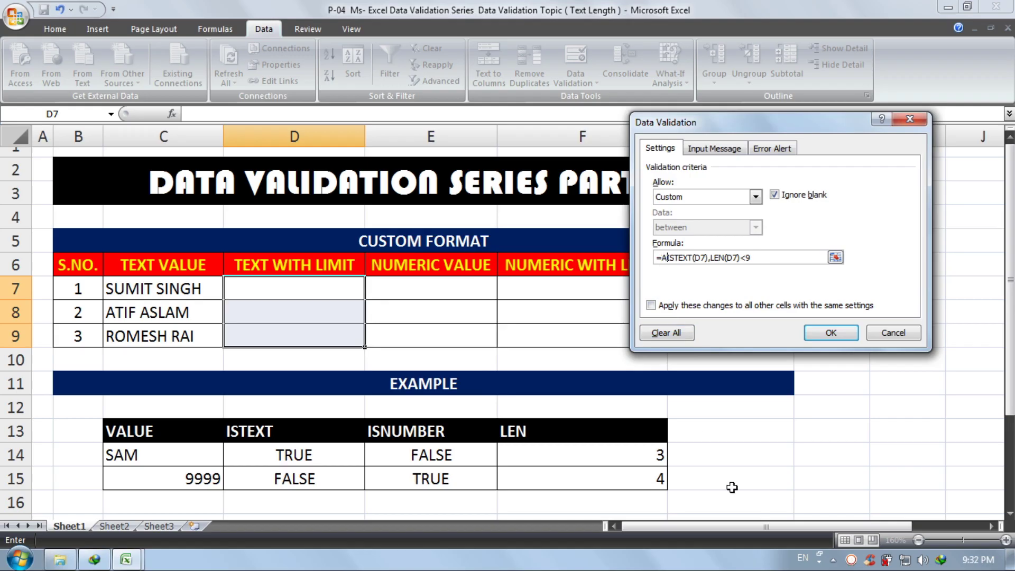
{"action": "type", "text": "ND"}
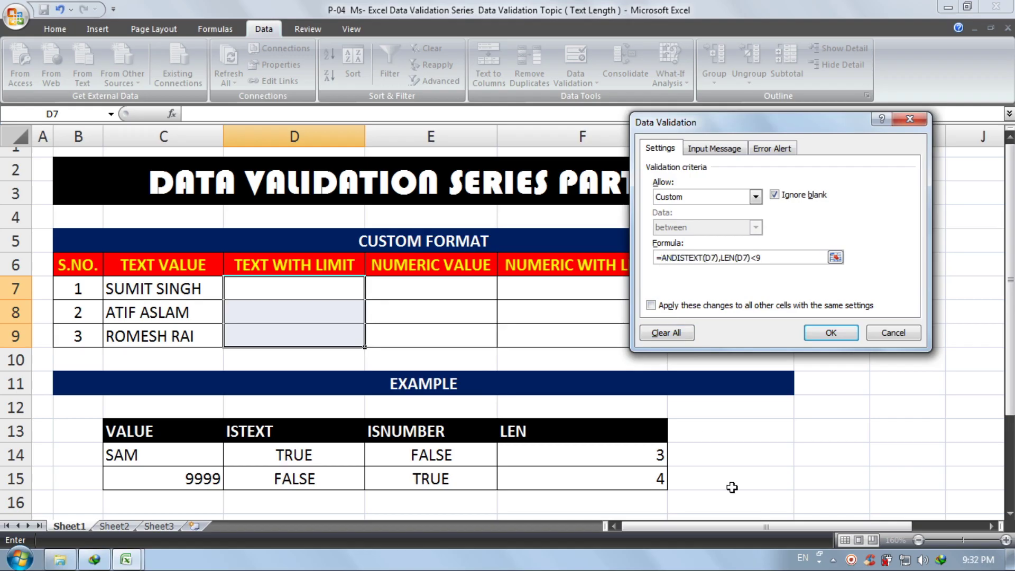
{"action": "type", "text": "("}
{"action": "left_click", "coordinate": [774, 258]}
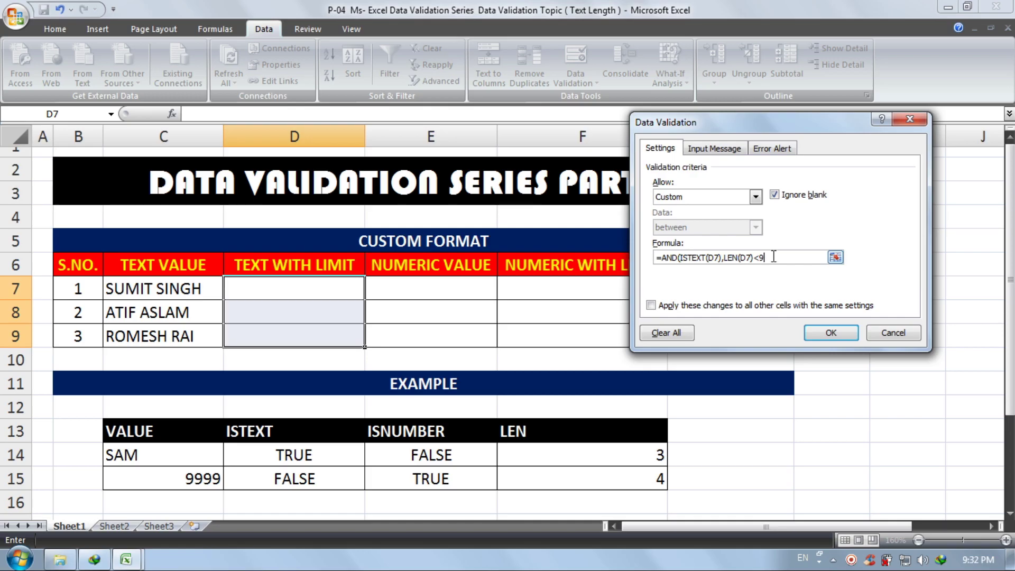
{"action": "left_click", "coordinate": [819, 334]}
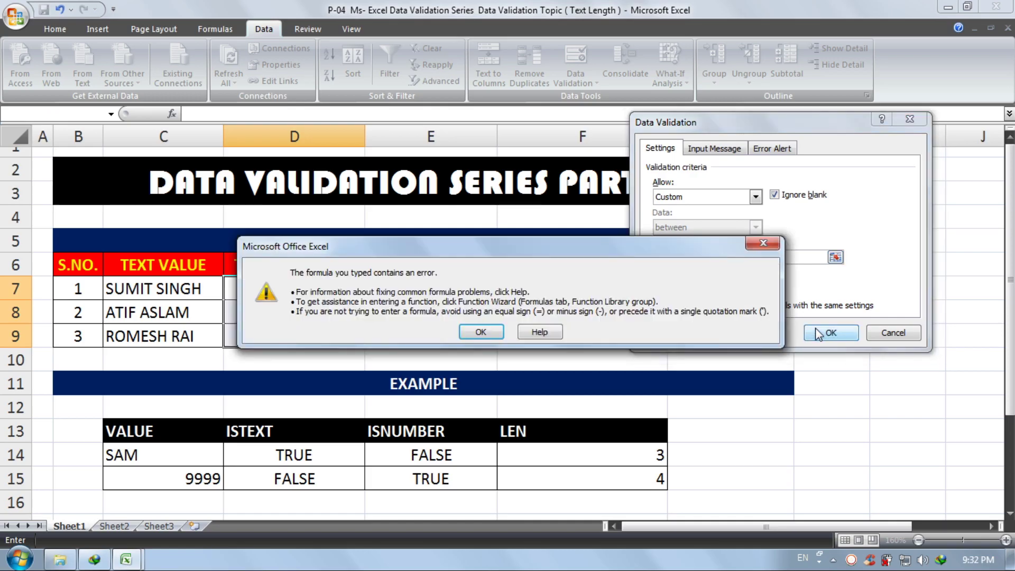
{"action": "left_click", "coordinate": [481, 332]}
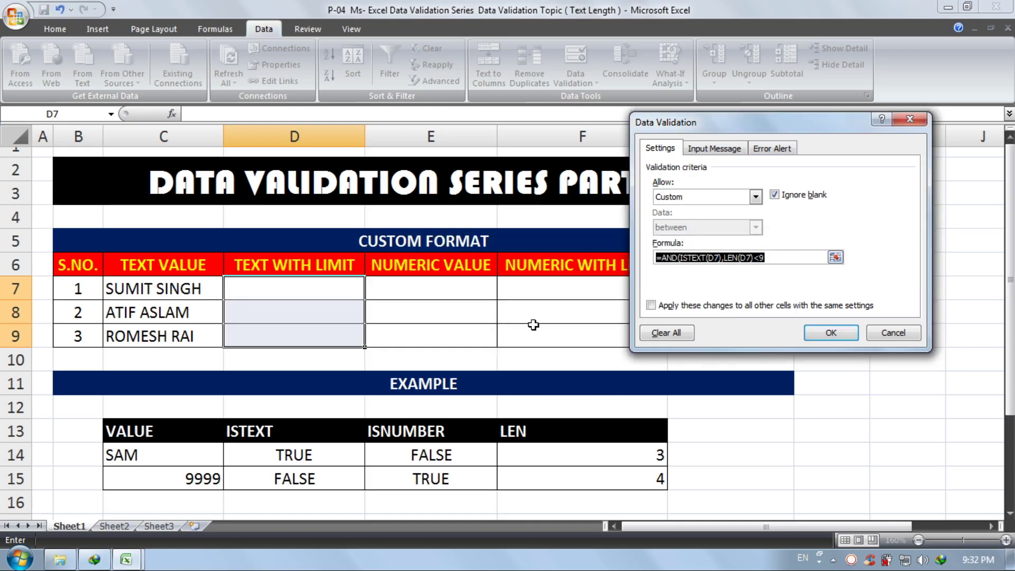
{"action": "left_click", "coordinate": [778, 260]}
{"action": "type", "text": ")"}
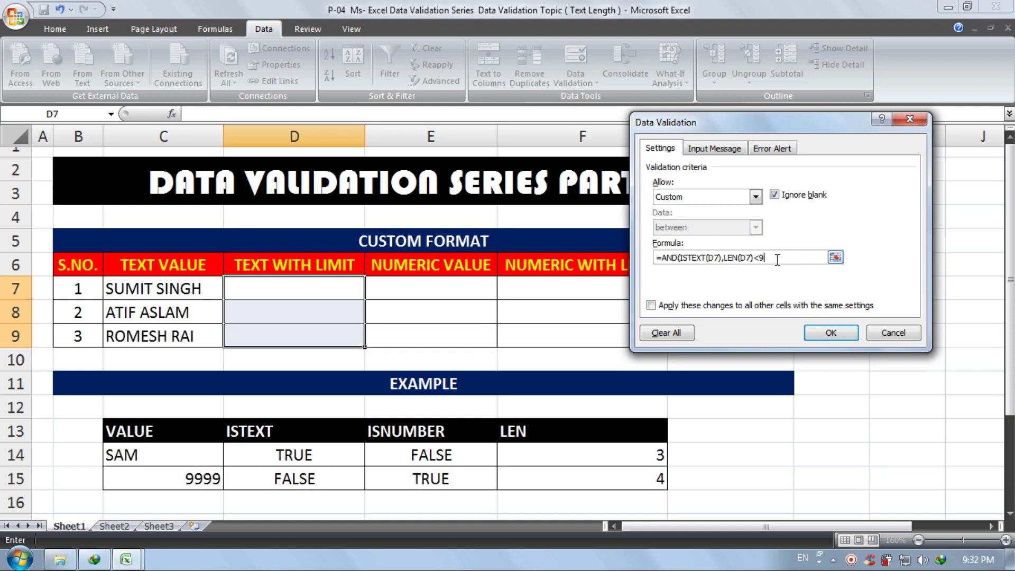
{"action": "left_click", "coordinate": [820, 334]}
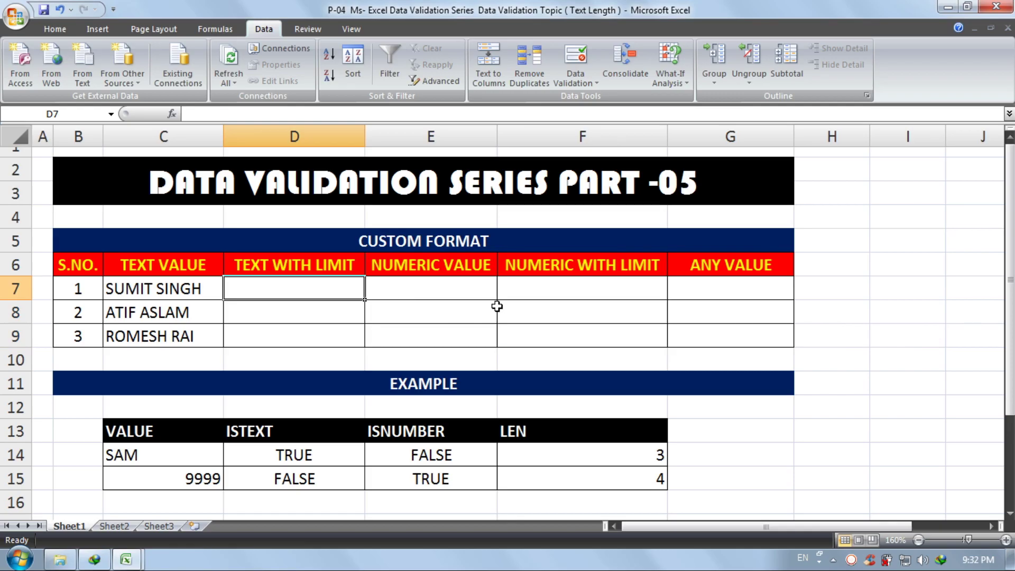
Test the length-limited rule by trying 56156 in D7, replacing it with AAA, and entering AAAAAAAA in D8.
{"action": "type", "text": "56156"}
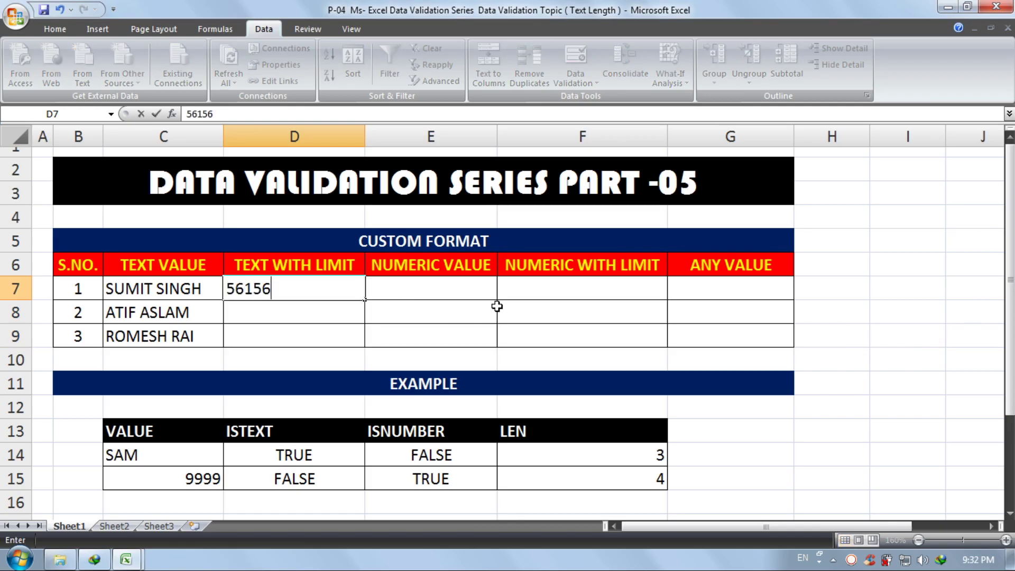
{"action": "key", "text": "Return"}
{"action": "key", "text": "Return"}
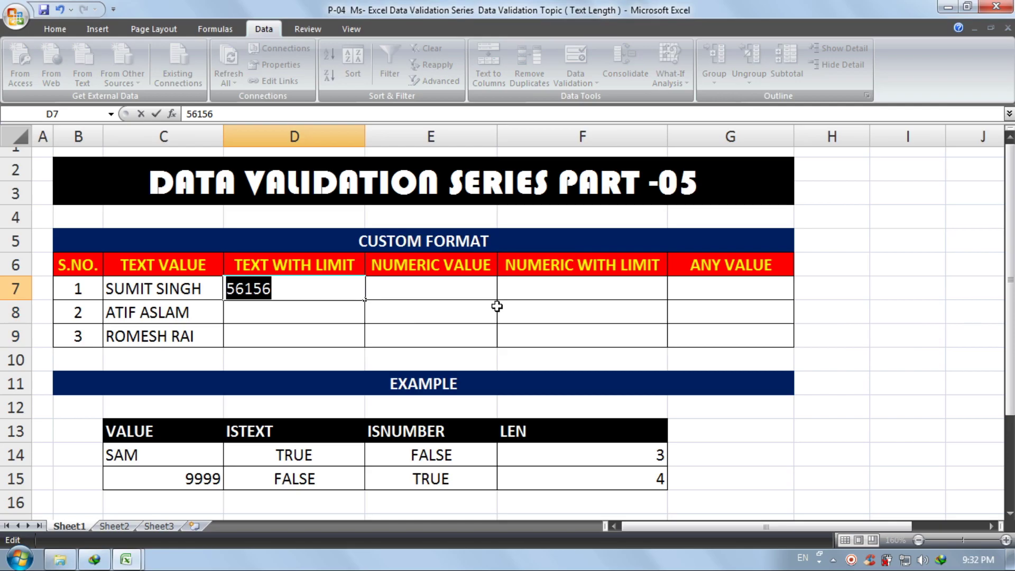
{"action": "type", "text": "AAA"}
{"action": "key", "text": "Return"}
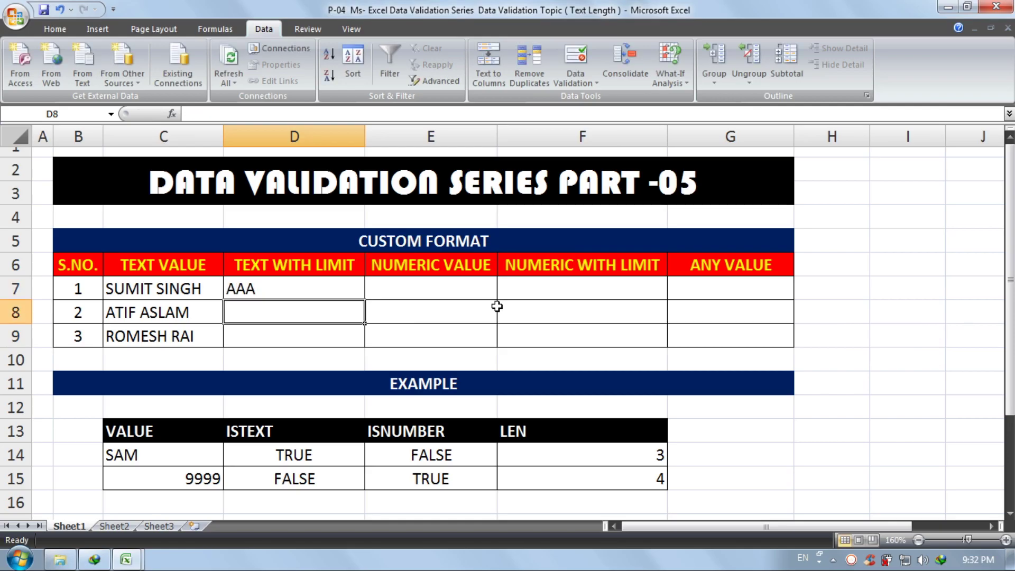
{"action": "type", "text": "AAAAA"}
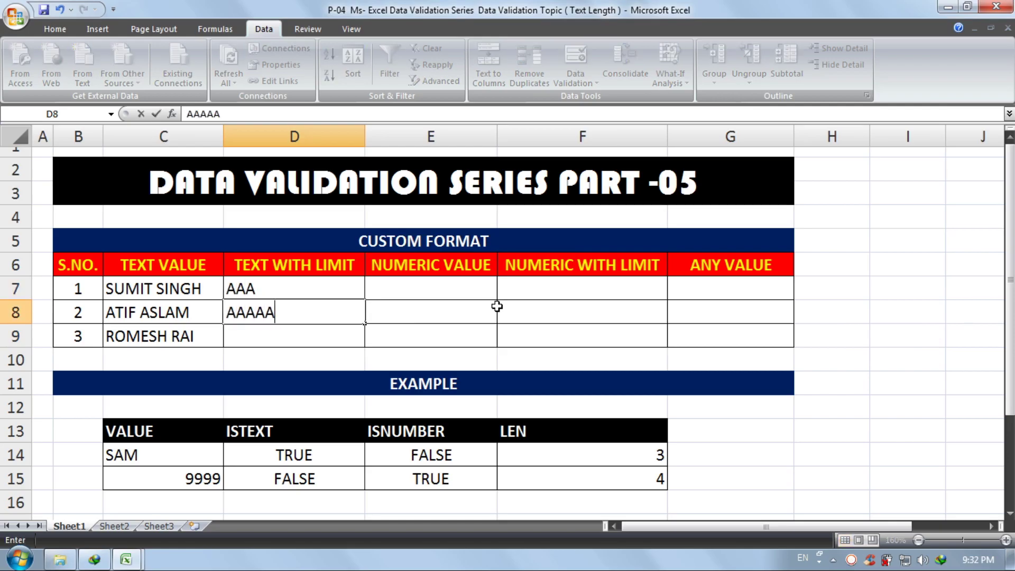
{"action": "type", "text": "AAA"}
{"action": "key", "text": "Return"}
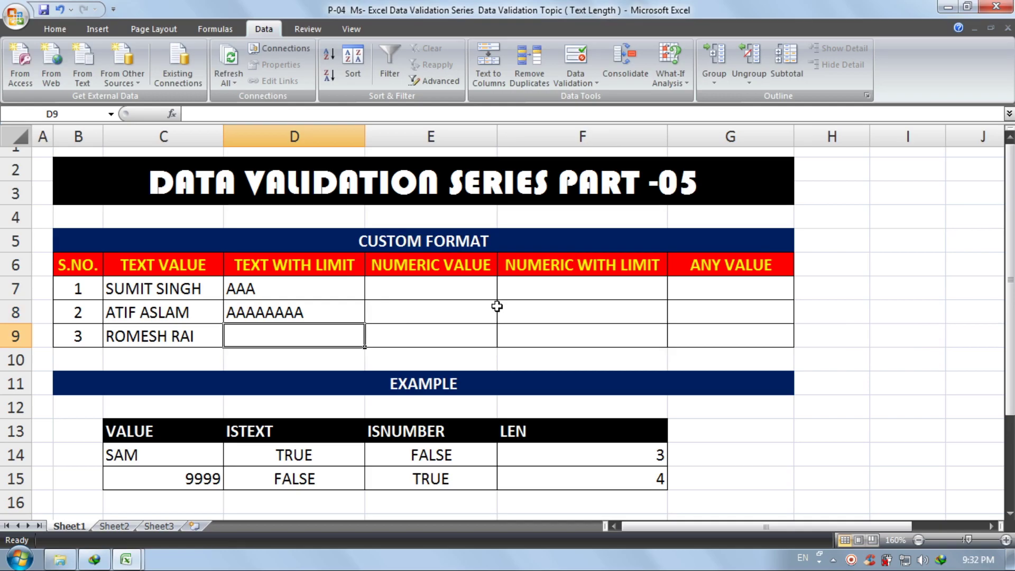
Try AAAAAAAAA and VVVVVVVV in D9, and clear all test entries from the TEXT WITH LIMIT column.
{"action": "type", "text": "AAAAAA"}
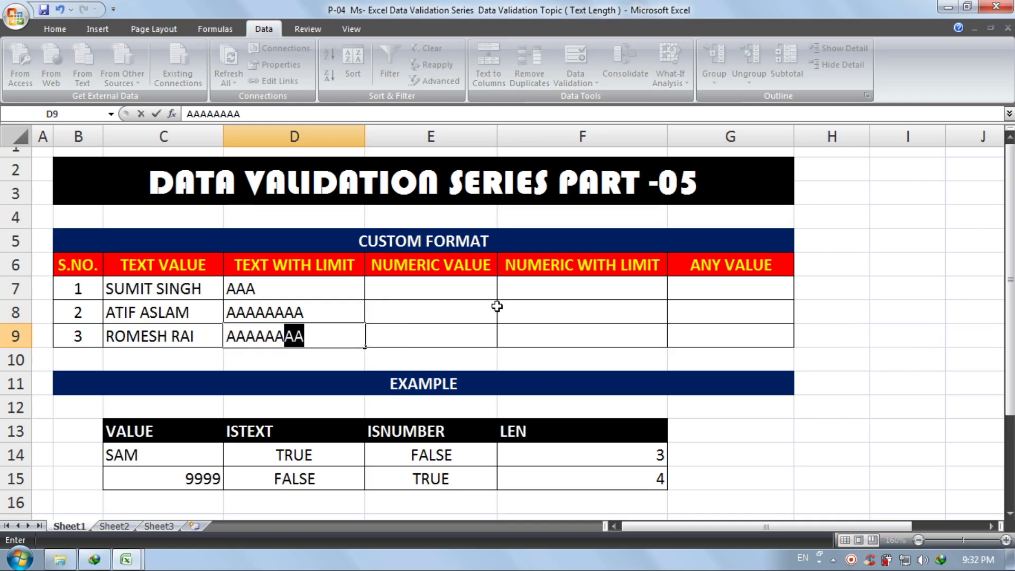
{"action": "type", "text": "AAA"}
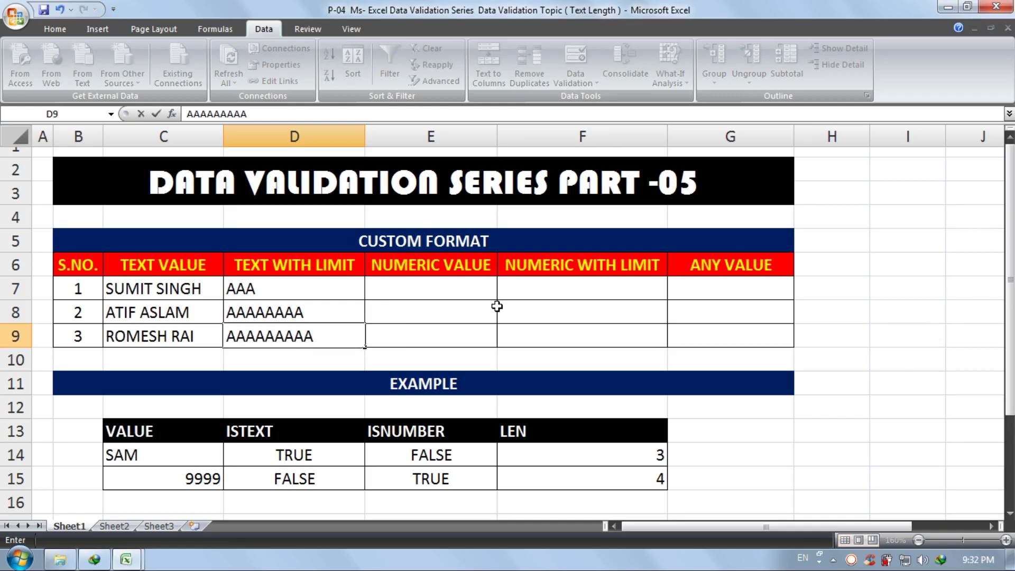
{"action": "key", "text": "Return"}
{"action": "key", "text": "Return"}
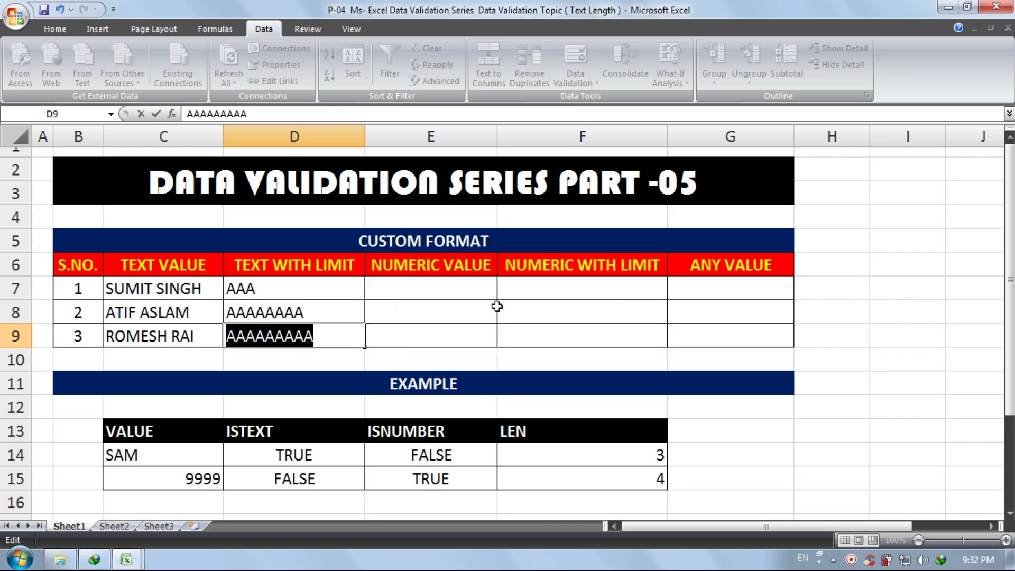
{"action": "type", "text": "V"}
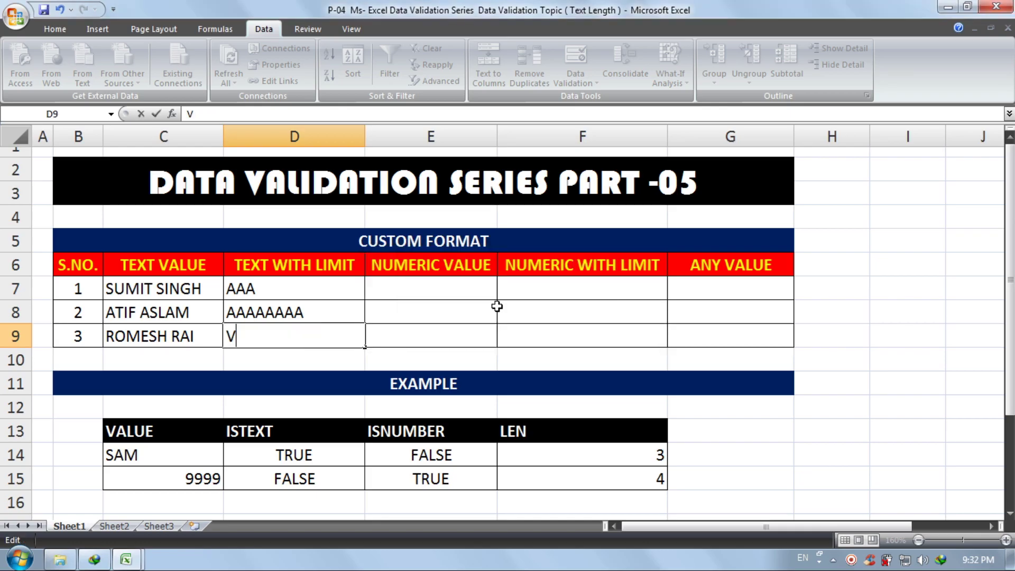
{"action": "type", "text": "VVVVVV"}
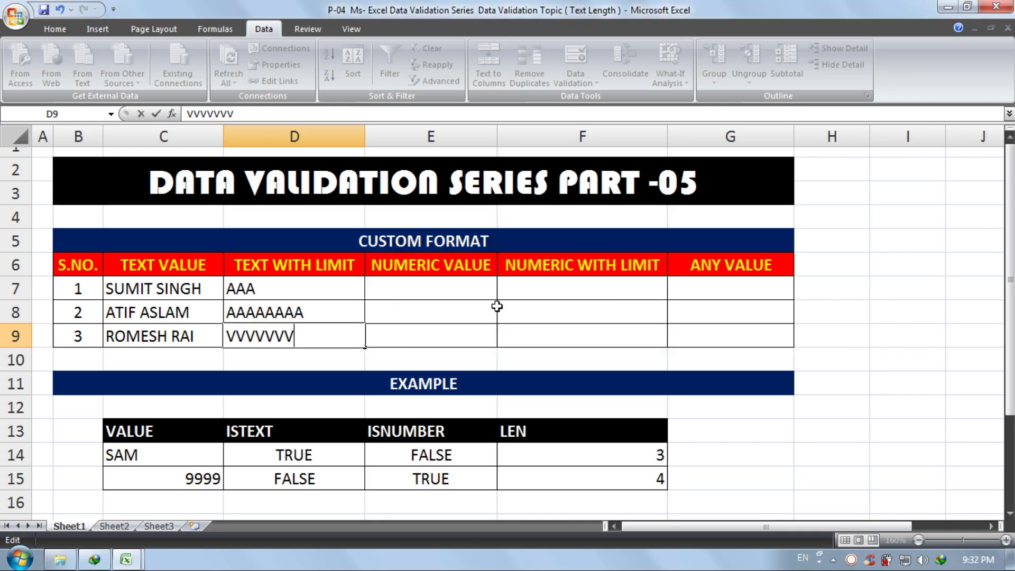
{"action": "type", "text": "V"}
{"action": "key", "text": "Return"}
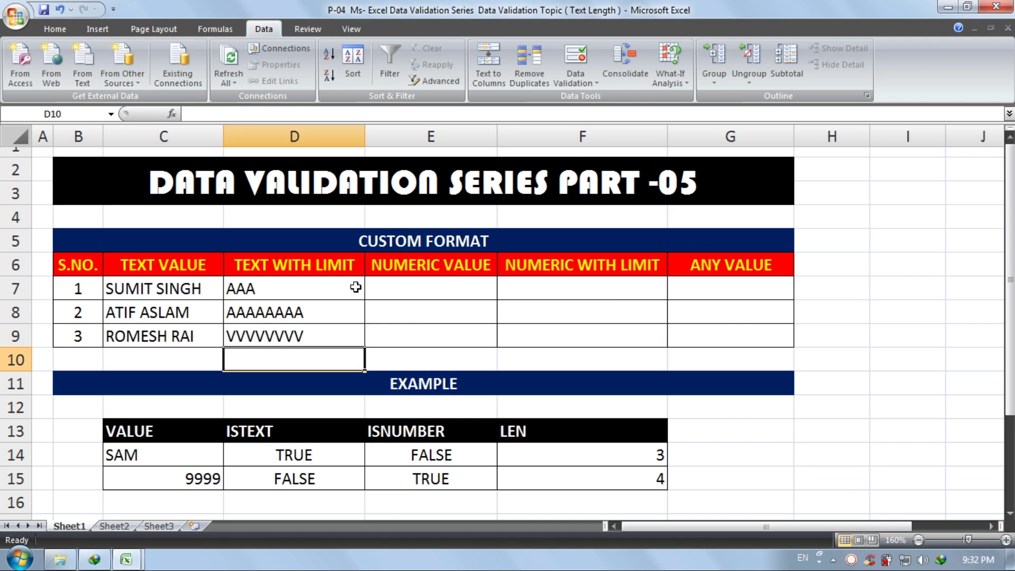
{"action": "left_click_drag", "start_coordinate": [352, 287], "coordinate": [343, 349]}
{"action": "key", "text": "Delete"}
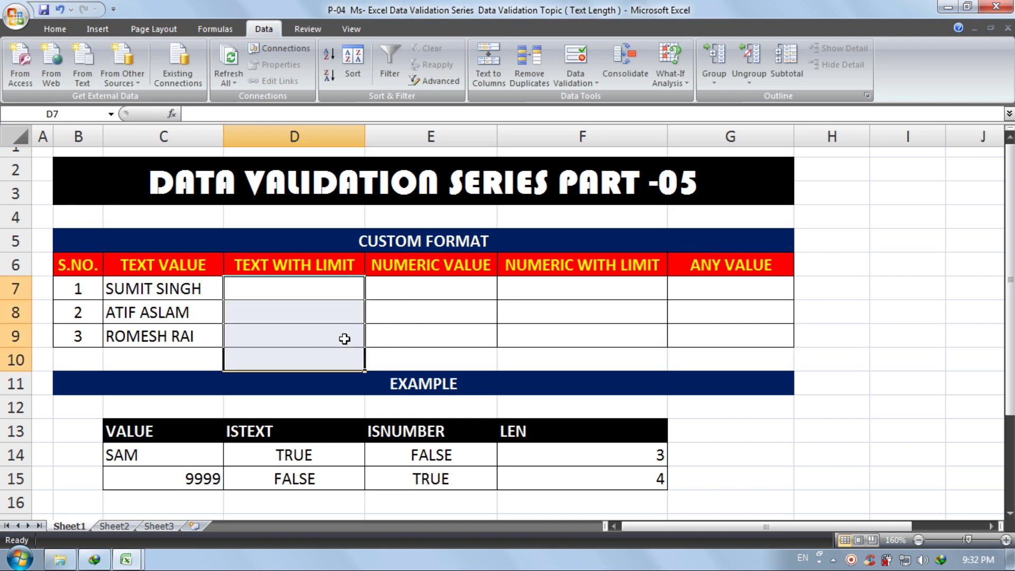
Erase the custom validation formula for D7:D9, re-enter it in full as =AND(ISTEXT(D7),LEN(D7)<9), and apply it.
{"action": "left_click_drag", "start_coordinate": [344, 293], "coordinate": [344, 329]}
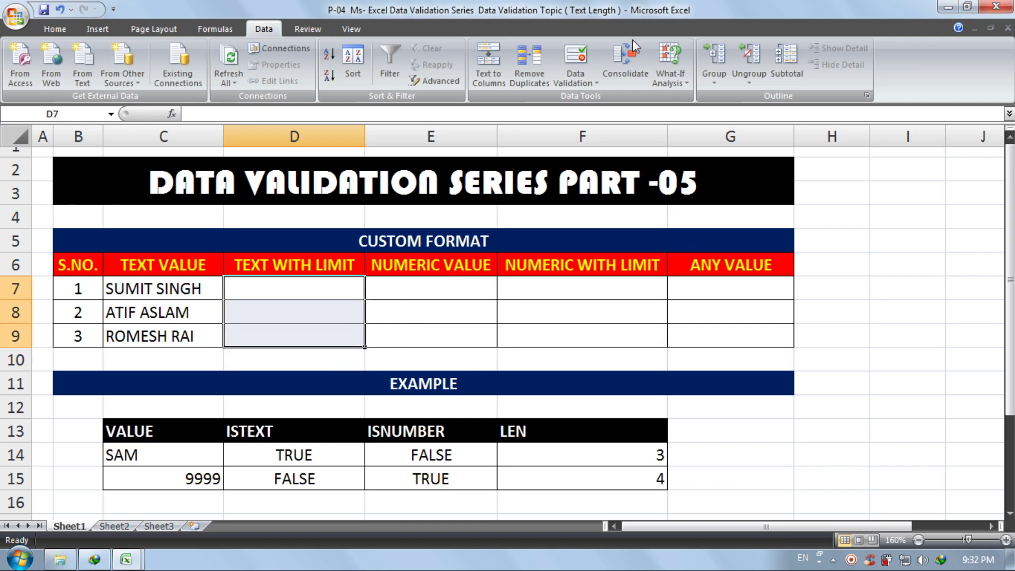
{"action": "left_click", "coordinate": [567, 58]}
{"action": "left_click_drag", "start_coordinate": [767, 258], "coordinate": [657, 258]}
{"action": "key", "text": "BackSpace"}
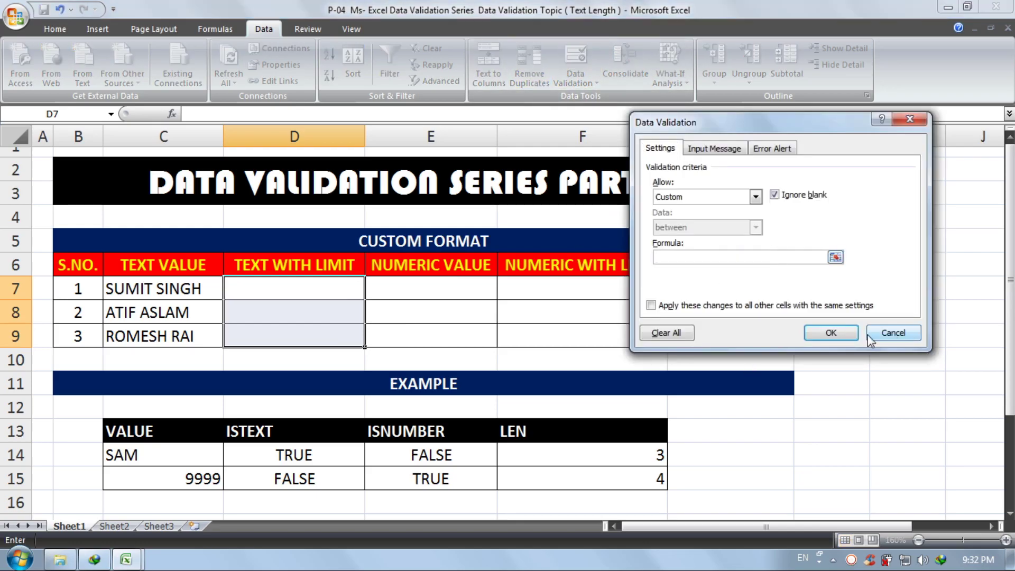
{"action": "type", "text": "=AND(ISTEXT("}
{"action": "left_click", "coordinate": [290, 283]}
{"action": "type", "text": "),LEN"}
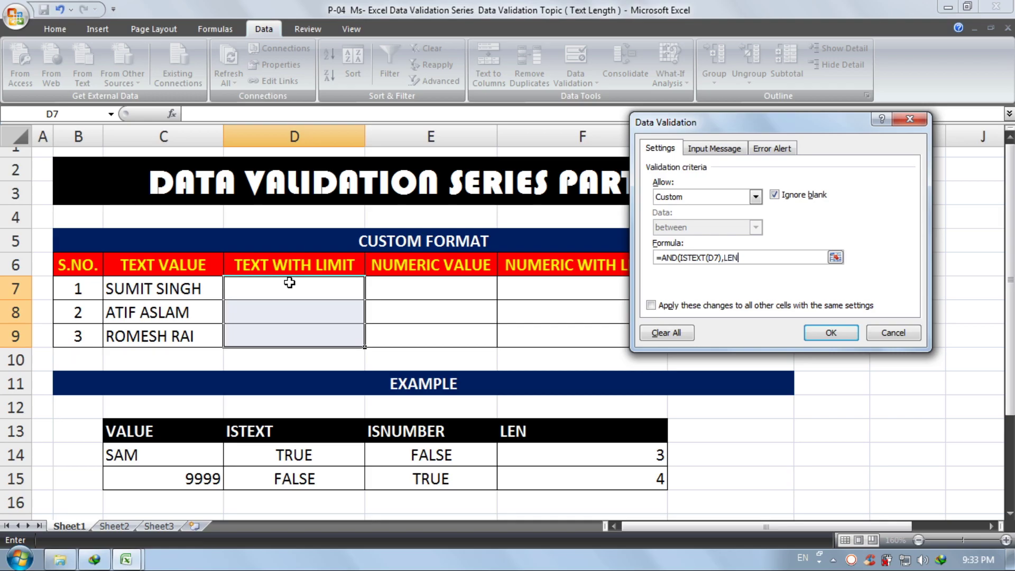
{"action": "type", "text": "("}
{"action": "left_click", "coordinate": [323, 295]}
{"action": "type", "text": ")<9)"}
{"action": "left_click", "coordinate": [829, 333]}
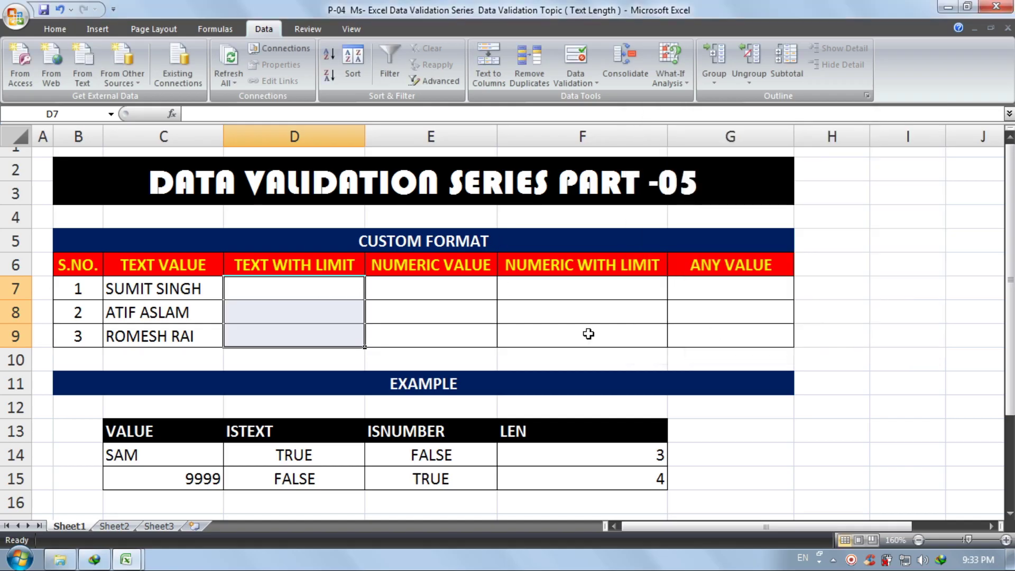
Enter a person's short full name in D7 and a first name in D8 of the TEXT WITH LIMIT column.
{"action": "left_click", "coordinate": [341, 284]}
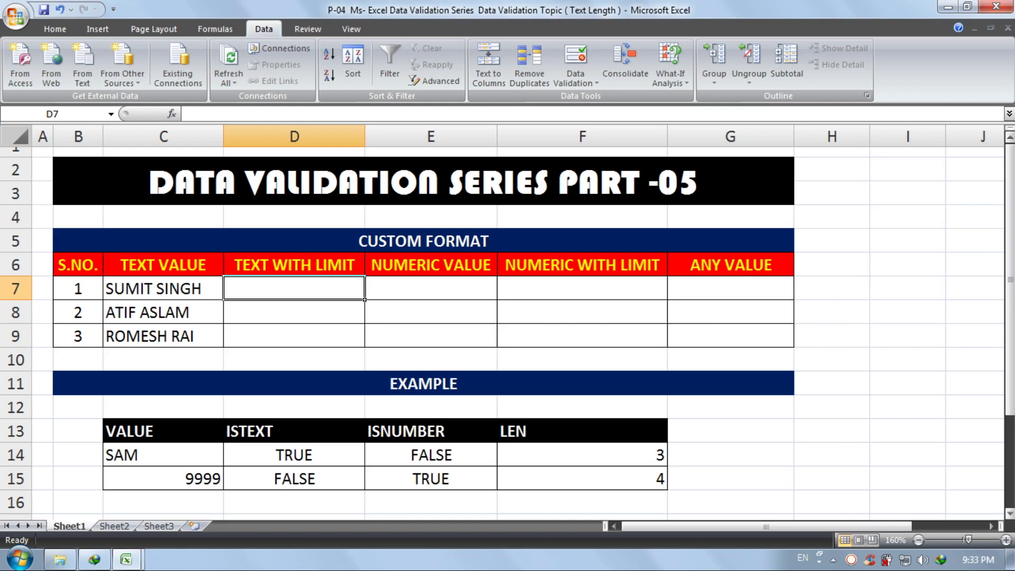
{"action": "type", "text": "DEEP "}
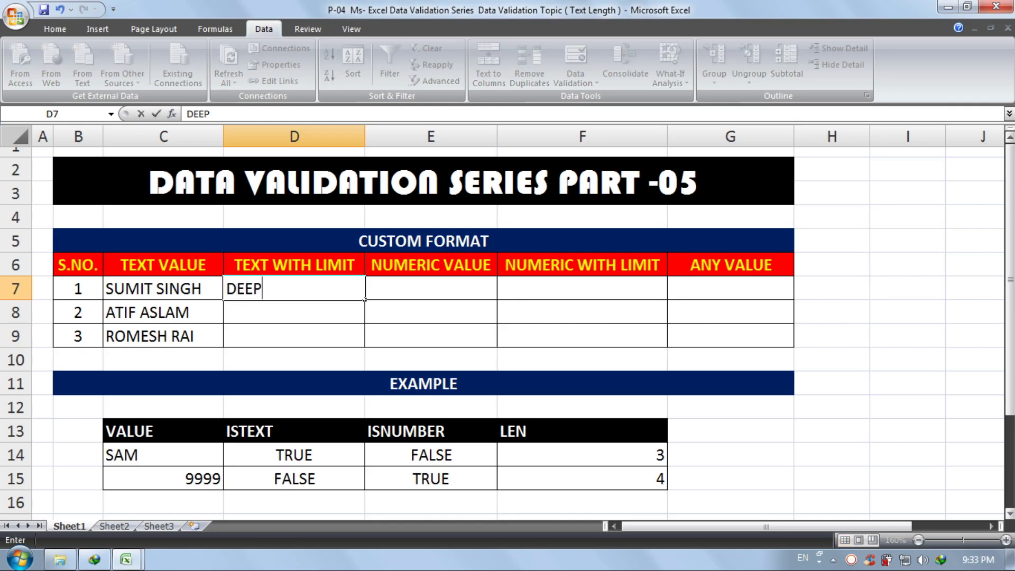
{"action": "type", "text": "PAL"}
{"action": "key", "text": "Return"}
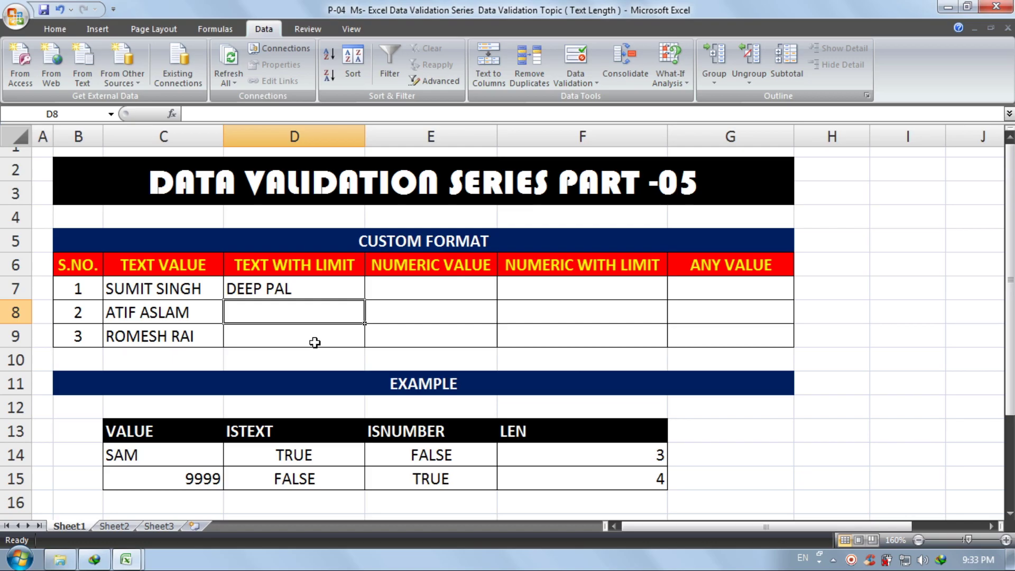
{"action": "type", "text": "RAMES"}
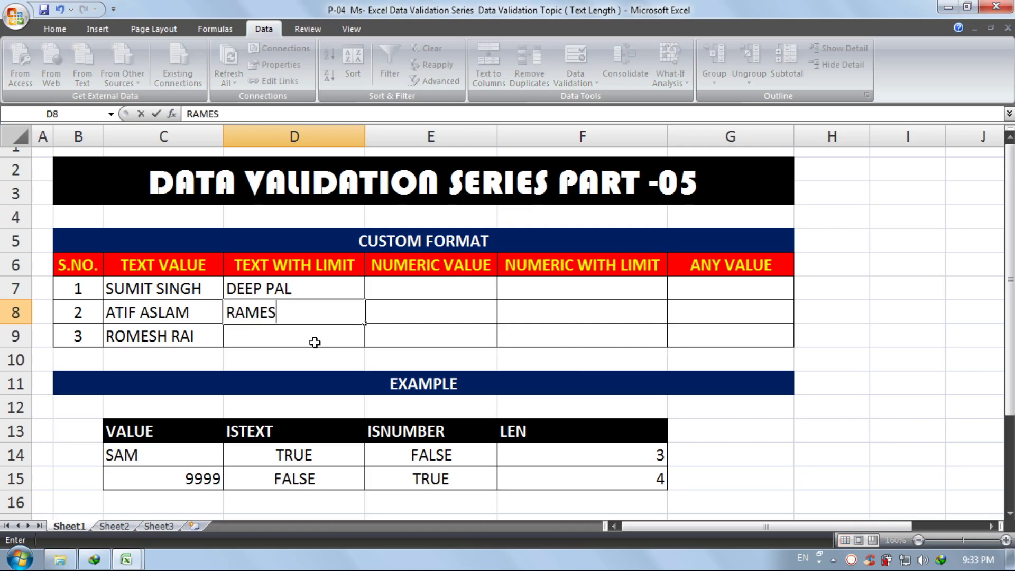
{"action": "type", "text": "H"}
{"action": "key", "text": "Return"}
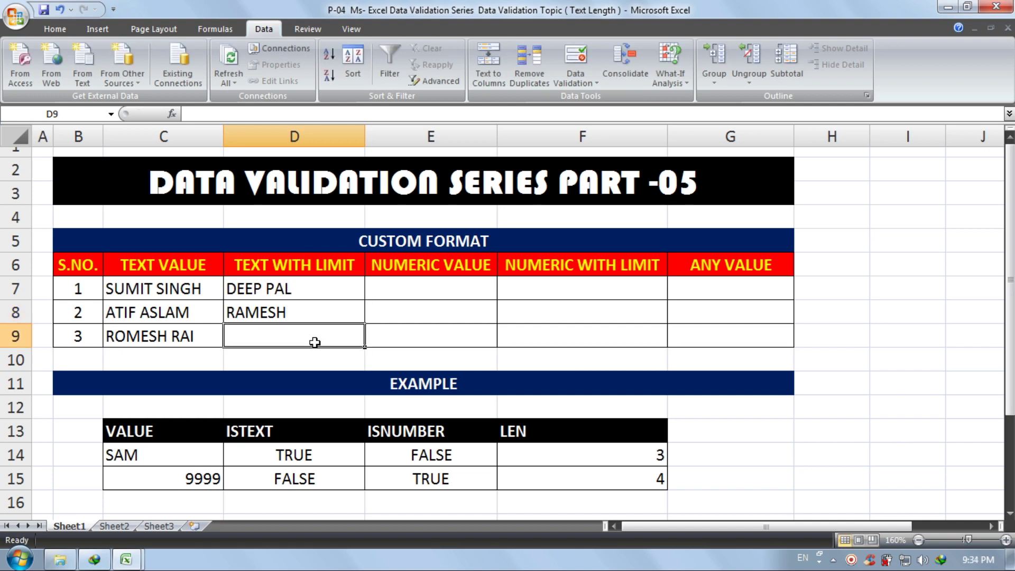
Try a longer full name in D9, and shorten it to the first name only by removing the surname.
{"action": "type", "text": "SANDEE"}
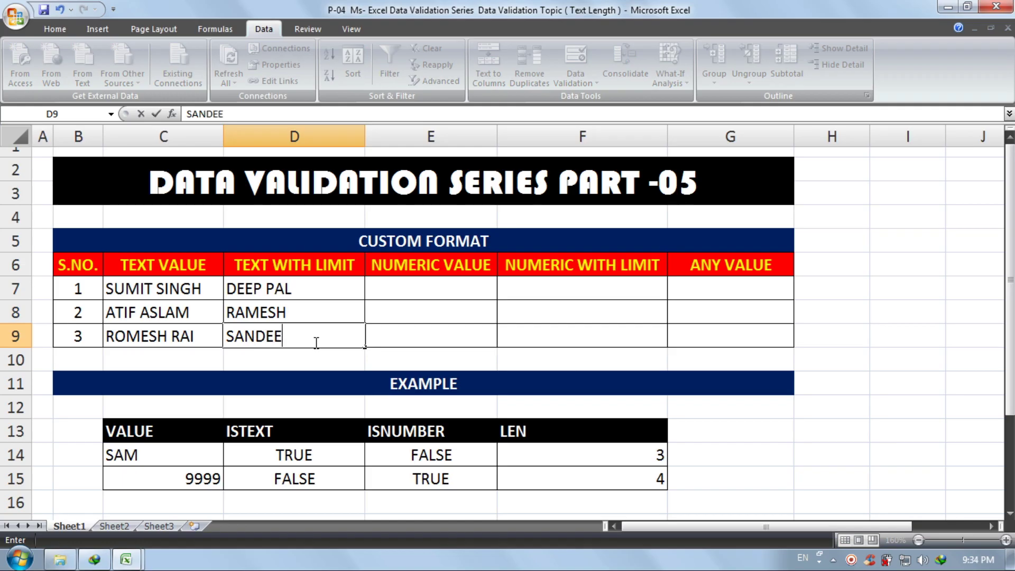
{"action": "type", "text": "P PAL"}
{"action": "key", "text": "Return"}
{"action": "key", "text": "Return"}
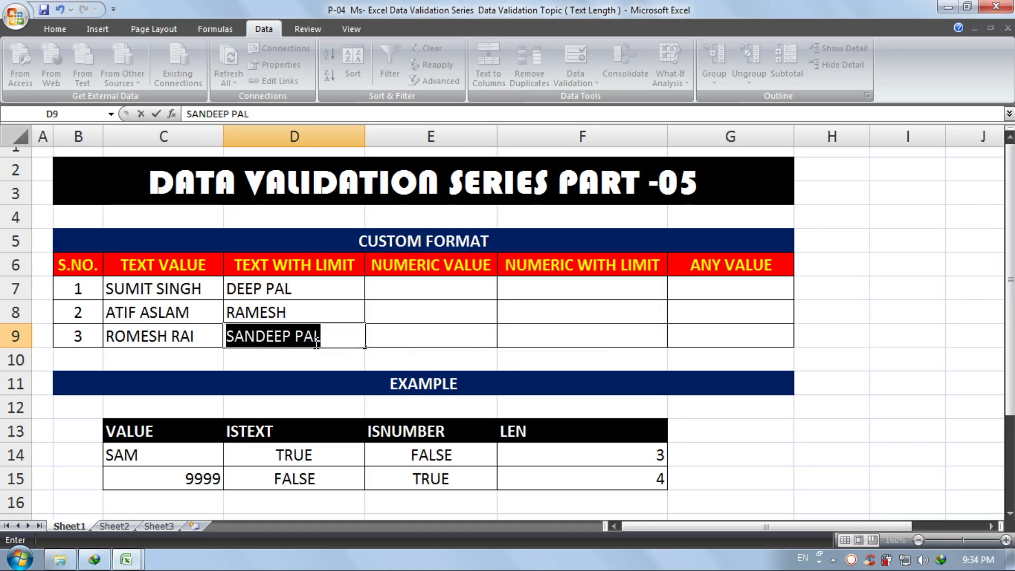
{"action": "key", "text": "Return"}
{"action": "key", "text": "Return"}
{"action": "left_click", "coordinate": [329, 344]}
{"action": "key", "text": "BackSpace"}
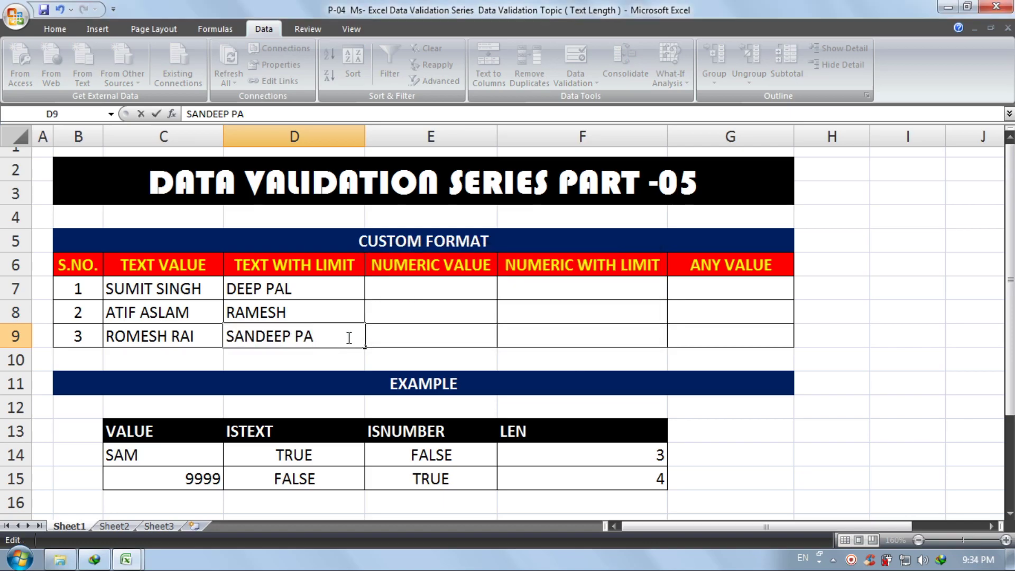
{"action": "key", "text": "BackSpace"}
{"action": "key", "text": "BackSpace"}
{"action": "key", "text": "BackSpace"}
{"action": "key", "text": "Return"}
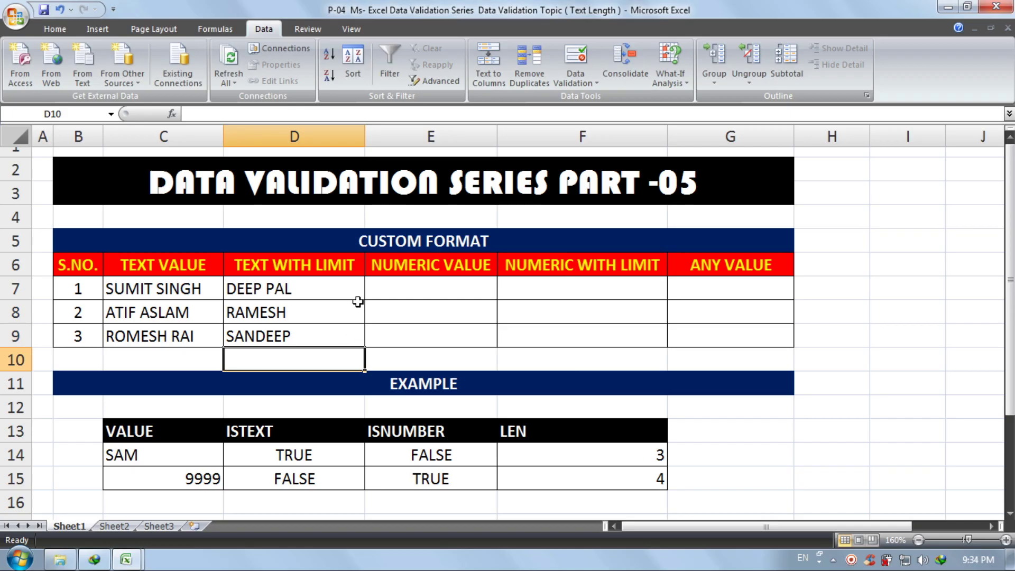
Open data validation for the NUMERIC VALUE cells E7:E9 and set the allowed type to Custom.
{"action": "left_click_drag", "start_coordinate": [447, 288], "coordinate": [476, 326]}
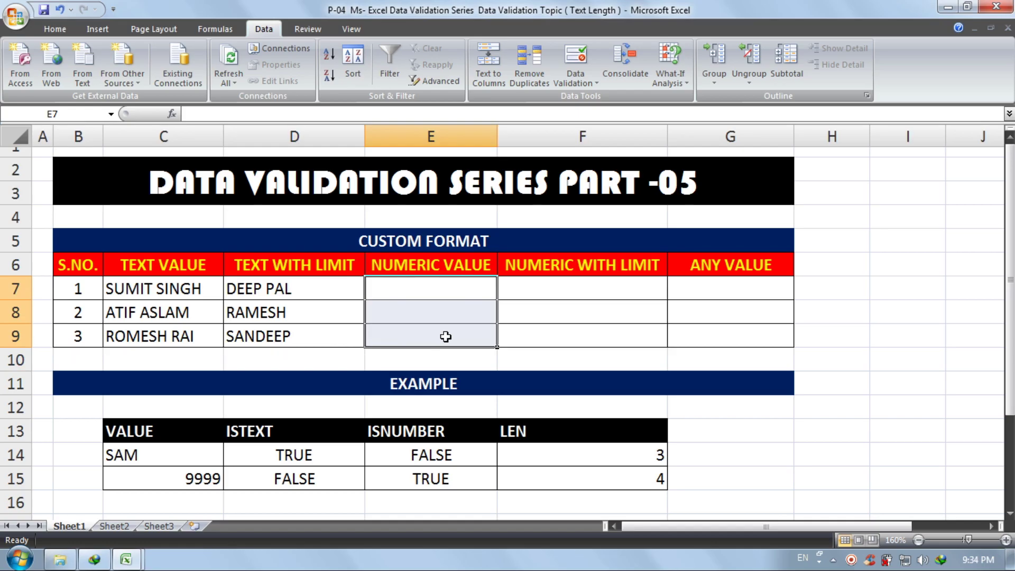
{"action": "left_click", "coordinate": [576, 58]}
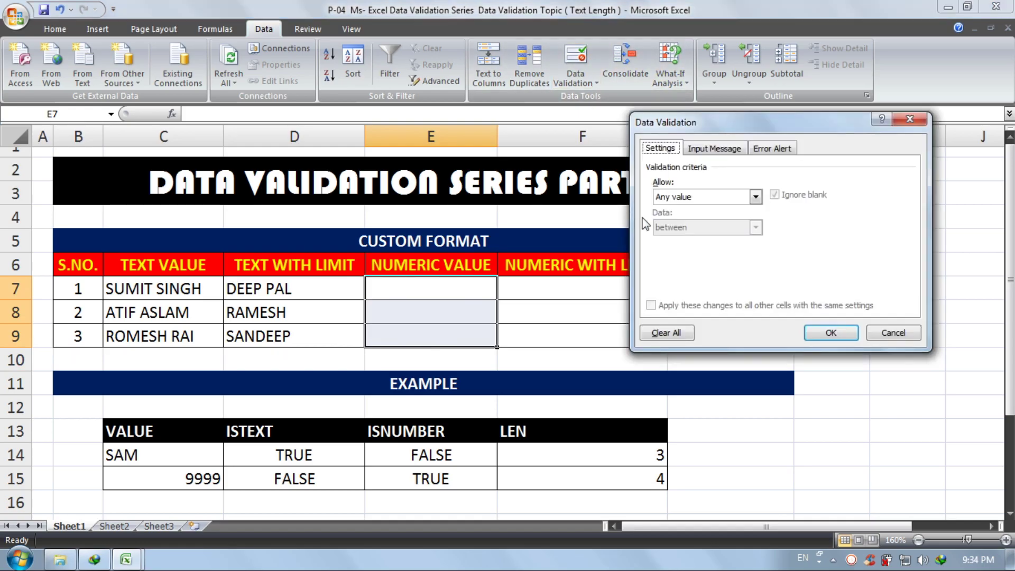
{"action": "left_click", "coordinate": [679, 200]}
{"action": "left_click", "coordinate": [684, 276]}
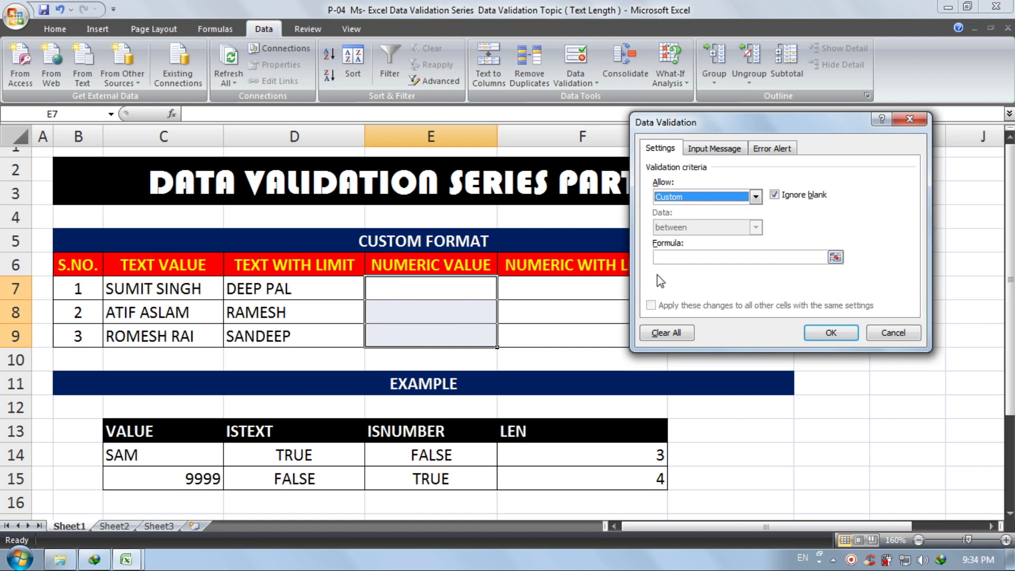
Enter the validation formula =ISNUMBER(E7) with a relative cell reference, and apply the rule.
{"action": "left_click", "coordinate": [680, 258]}
{"action": "type", "text": "="}
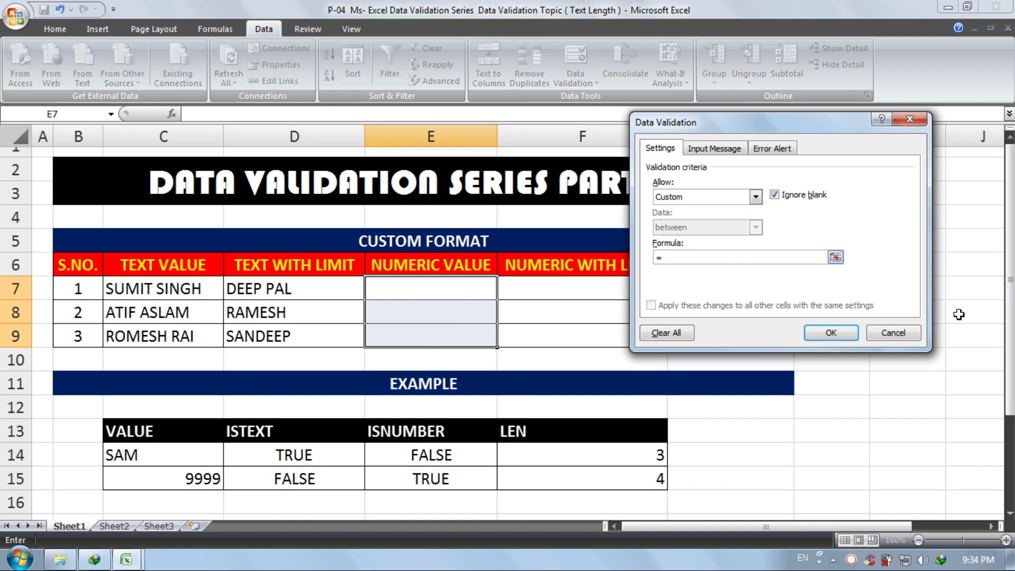
{"action": "type", "text": "N"}
{"action": "key", "text": "BackSpace"}
{"action": "type", "text": "ISNUMBER("}
{"action": "left_click", "coordinate": [438, 288]}
{"action": "key", "text": "F4"}
{"action": "key", "text": "F4"}
{"action": "key", "text": "F4"}
{"action": "type", "text": ")"}
{"action": "key", "text": "Return"}
Test the numeric rule by entering 500, 999 and 100000 in E7:E9.
{"action": "left_click", "coordinate": [438, 288]}
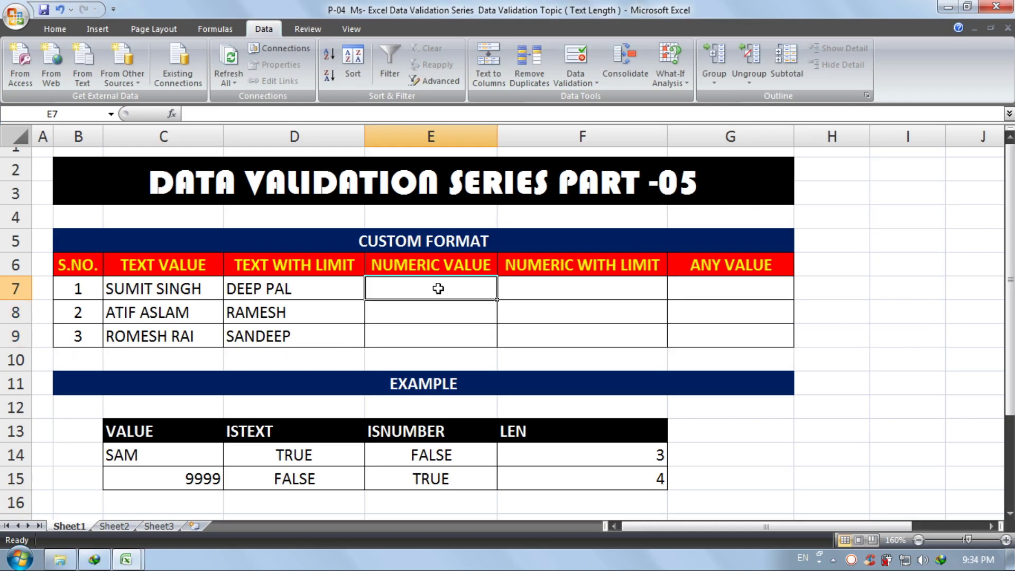
{"action": "type", "text": "500"}
{"action": "key", "text": "Return"}
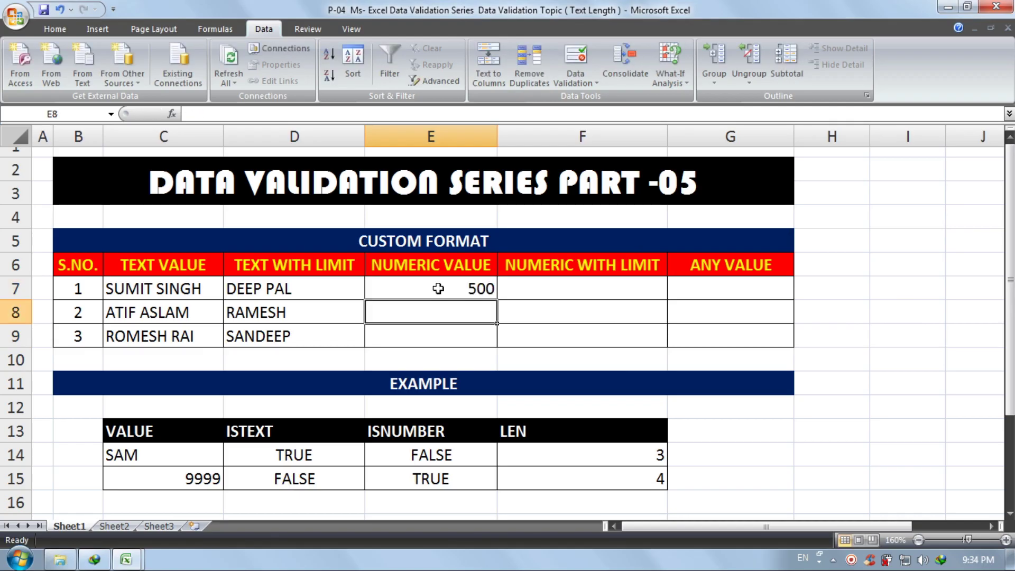
{"action": "type", "text": "999"}
{"action": "key", "text": "Return"}
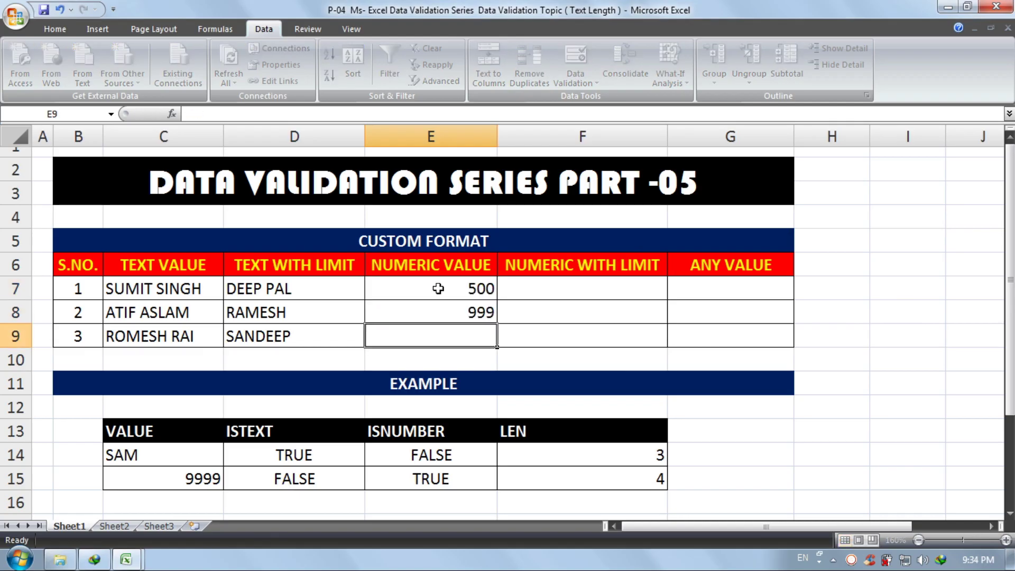
{"action": "type", "text": "100000"}
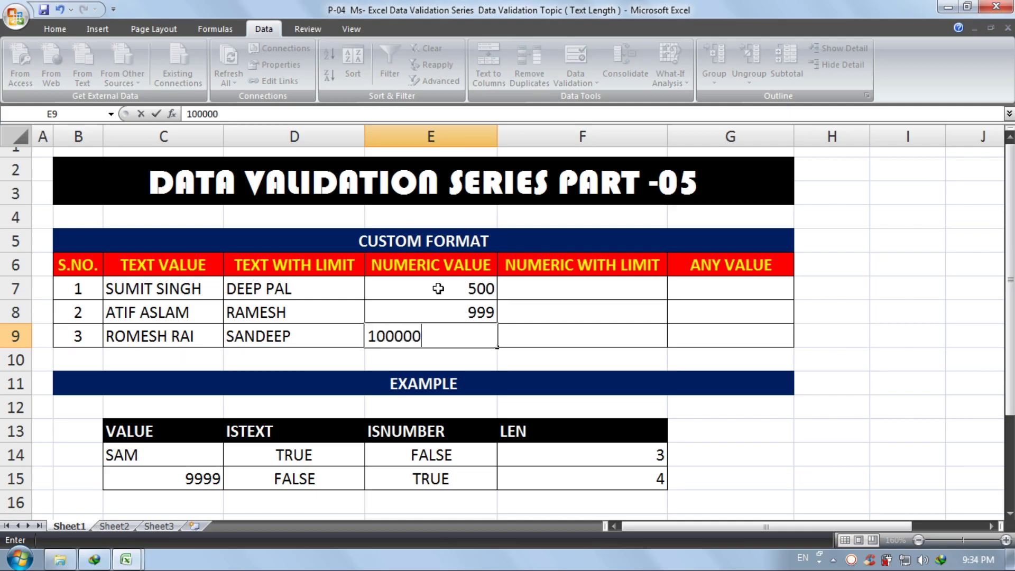
{"action": "key", "text": "Return"}
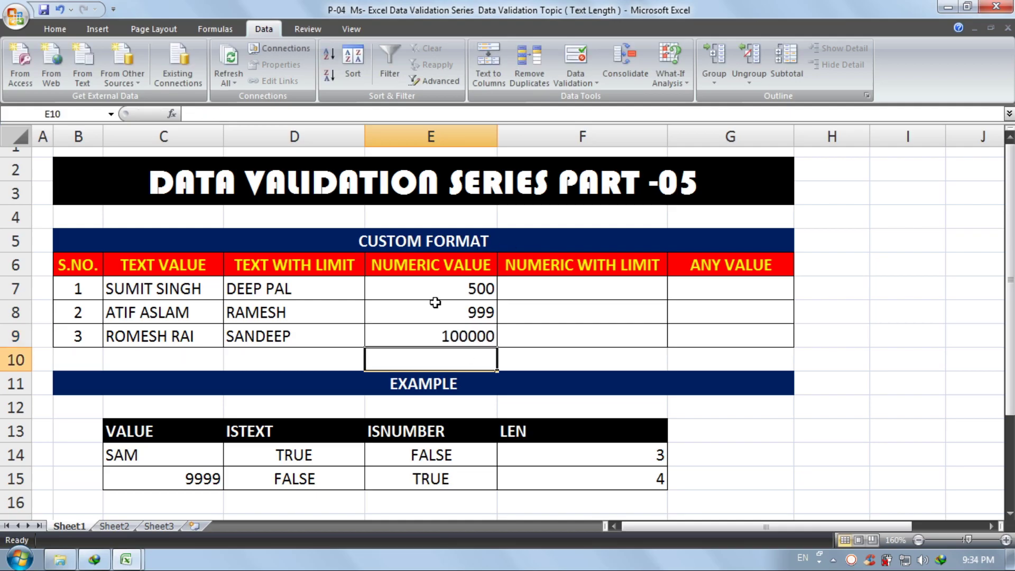
{"action": "left_click", "coordinate": [473, 289]}
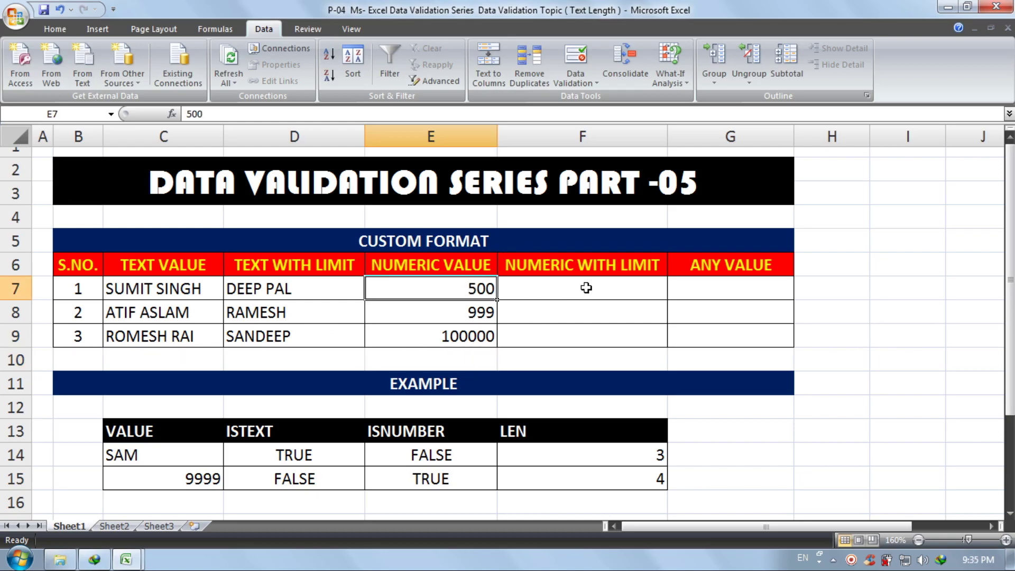
Open data validation for the NUMERIC WITH LIMIT cells F7:F9 and set the allowed type to Custom.
{"action": "left_click_drag", "start_coordinate": [586, 288], "coordinate": [592, 329]}
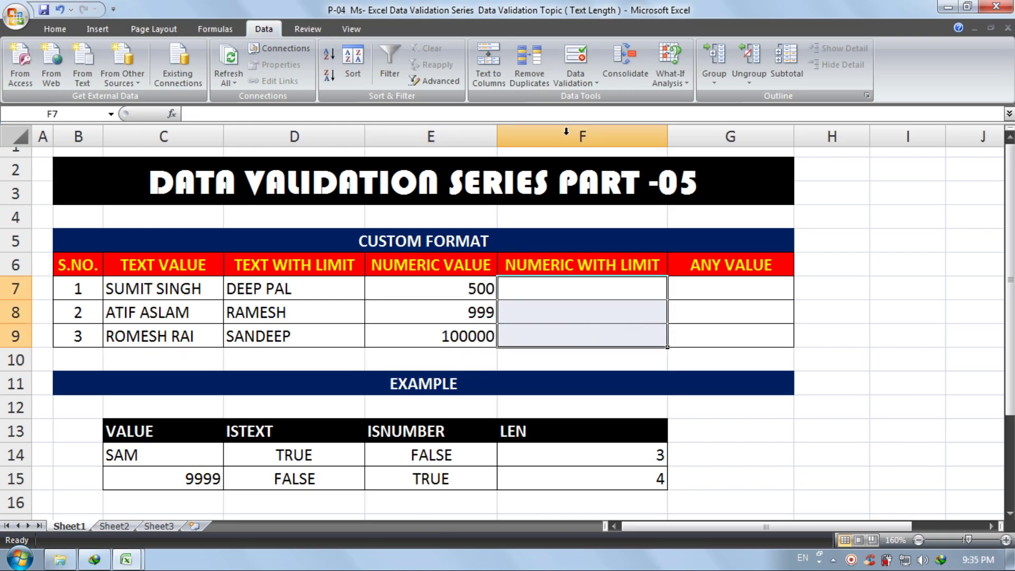
{"action": "left_click", "coordinate": [575, 56]}
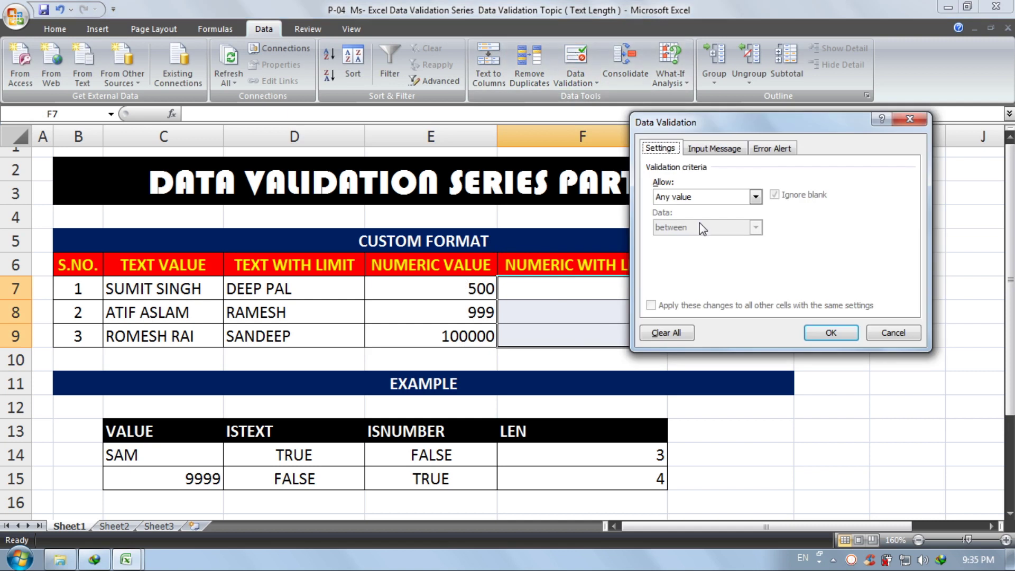
{"action": "left_click", "coordinate": [721, 197]}
{"action": "left_click", "coordinate": [701, 285]}
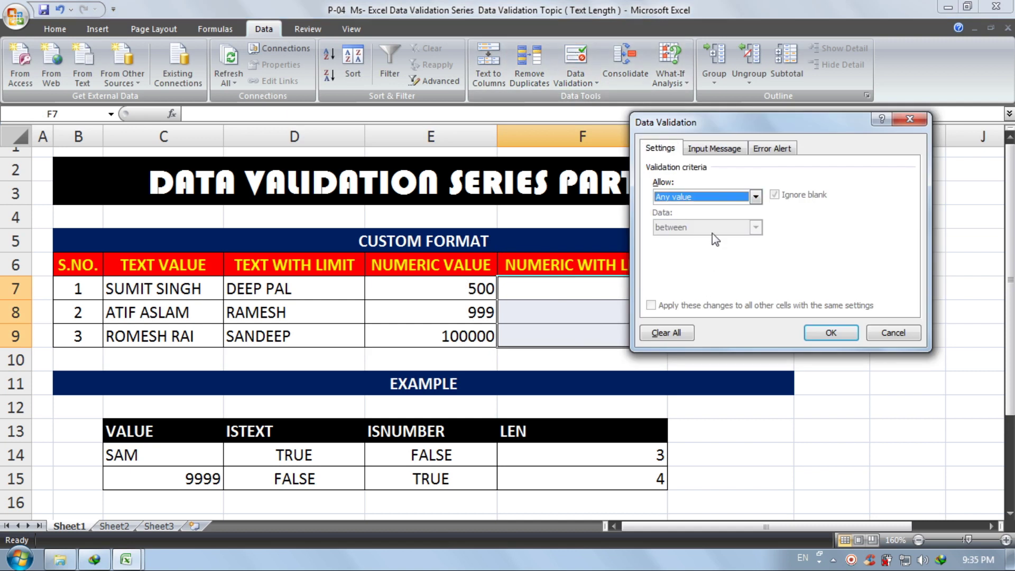
{"action": "left_click", "coordinate": [706, 201]}
{"action": "left_click", "coordinate": [683, 278]}
{"action": "left_click_drag", "start_coordinate": [732, 123], "coordinate": [807, 122]}
Enter the validation formula =AND(ISNUMBER(F7),LEN(F7)<5) for F7:F9 and apply the rule.
{"action": "left_click", "coordinate": [799, 257]}
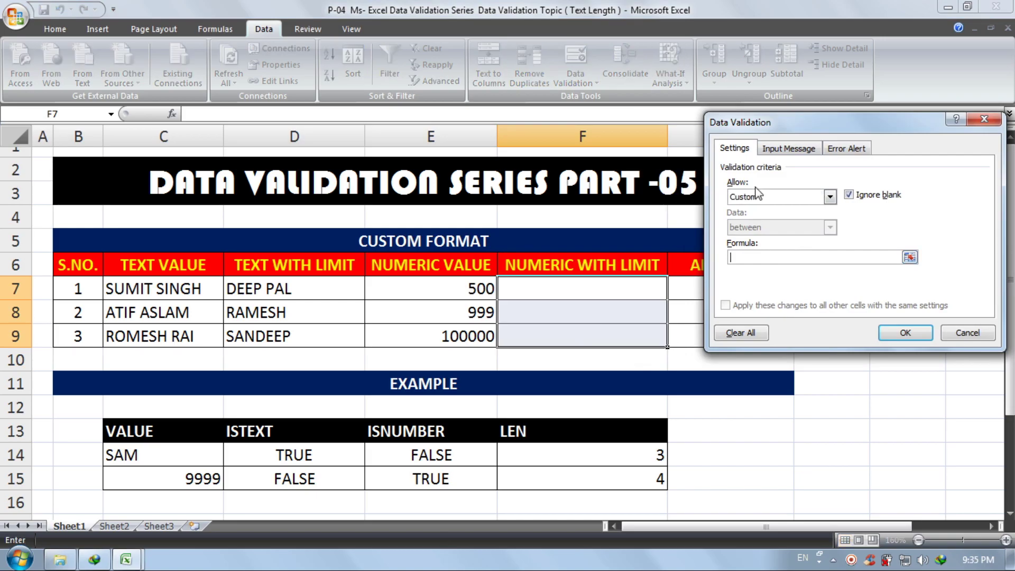
{"action": "type", "text": "=AND(ISNUMBER("}
{"action": "left_click", "coordinate": [609, 287]}
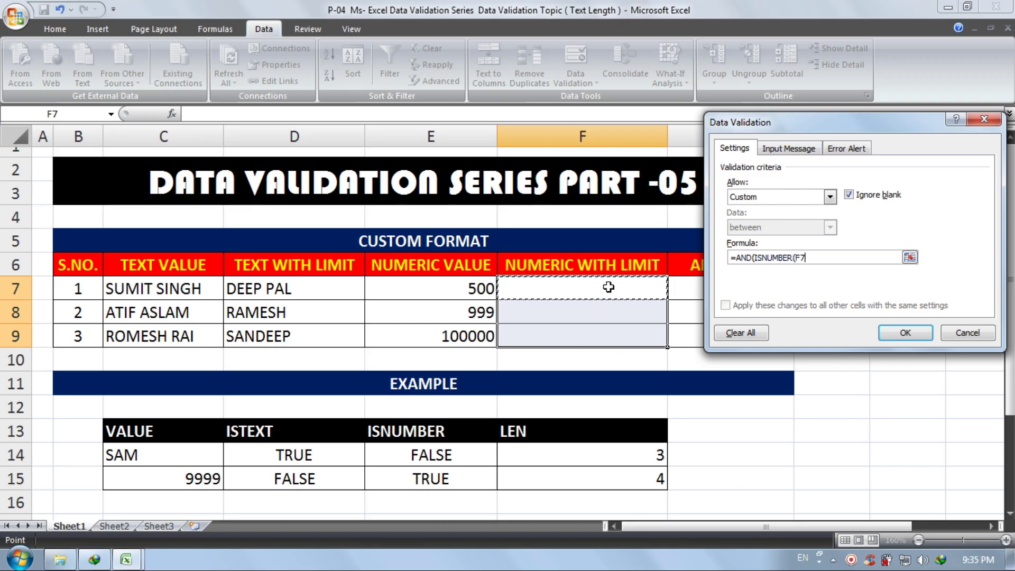
{"action": "type", "text": "),LEN("}
{"action": "left_click", "coordinate": [607, 289]}
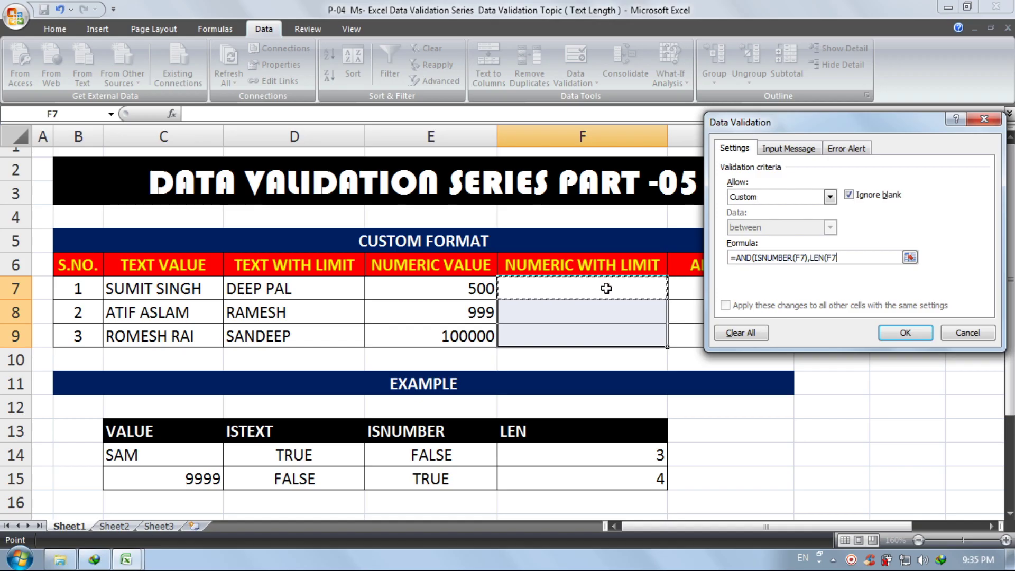
{"action": "type", "text": ")<5"}
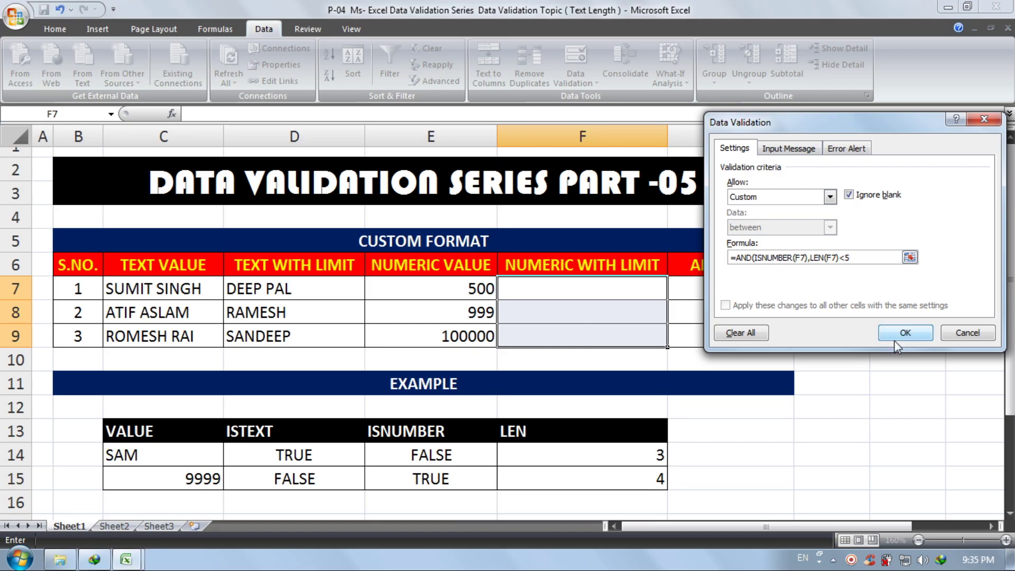
{"action": "type", "text": ")"}
{"action": "left_click", "coordinate": [897, 332]}
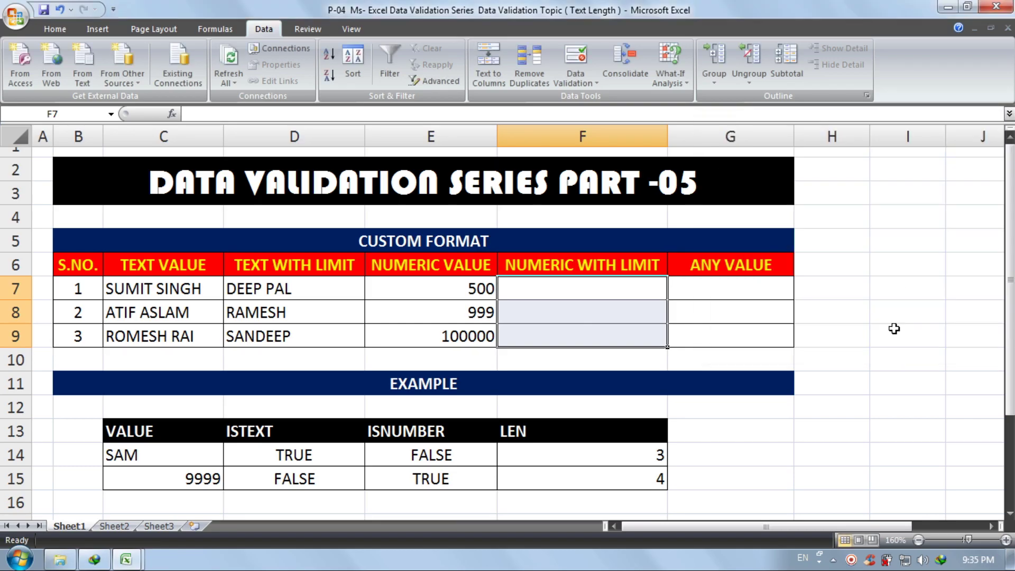
Test the limited numeric rule by entering 2, 566 and 4547 in F7:F9.
{"action": "left_click", "coordinate": [598, 281]}
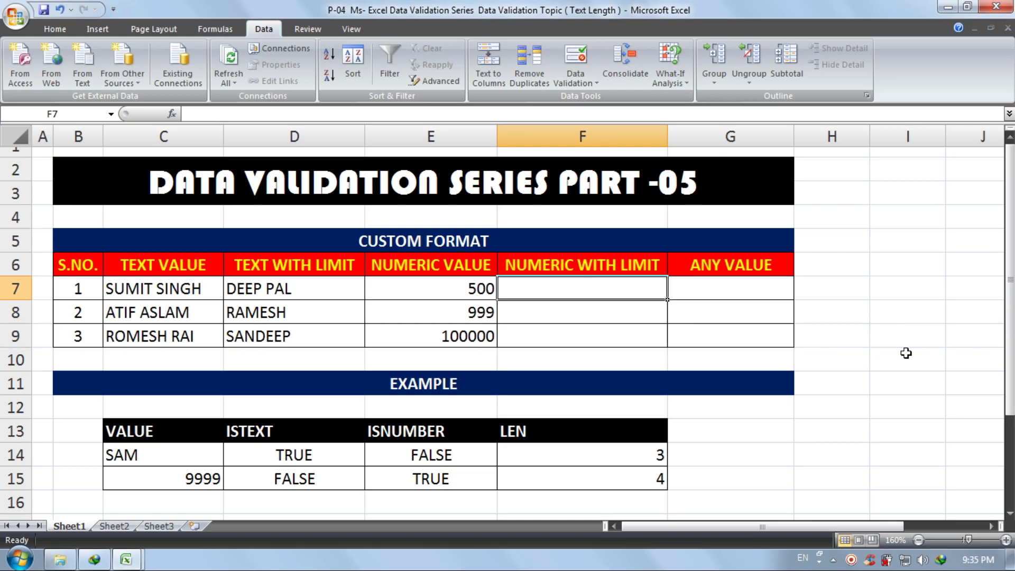
{"action": "type", "text": "2"}
{"action": "key", "text": "Return"}
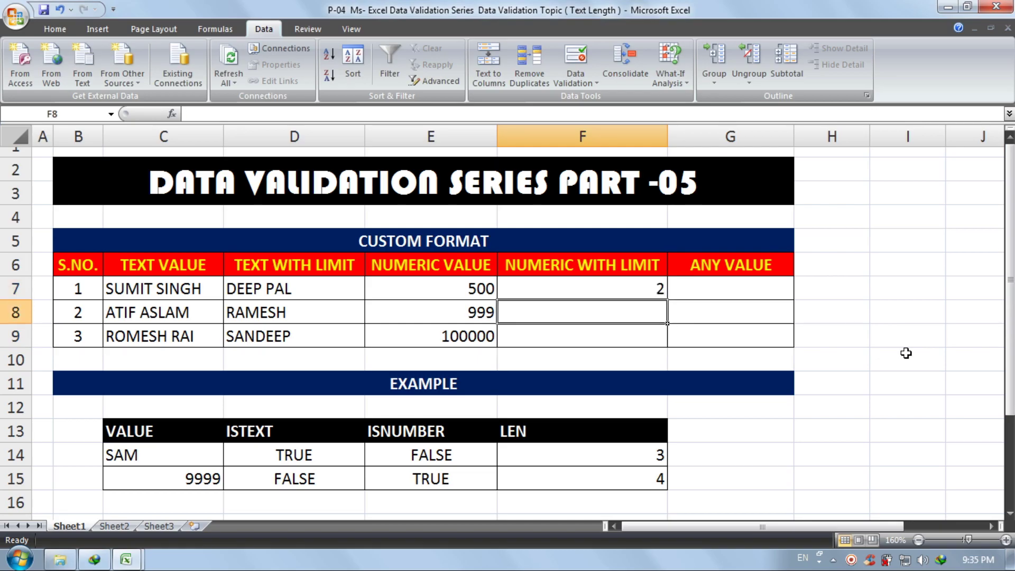
{"action": "type", "text": "566"}
{"action": "key", "text": "Return"}
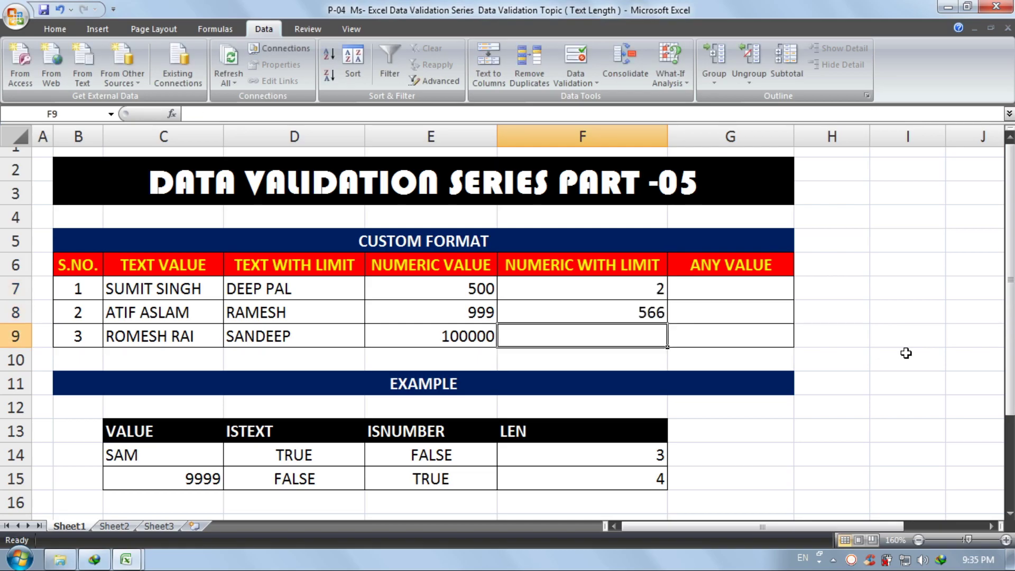
{"action": "type", "text": "4547"}
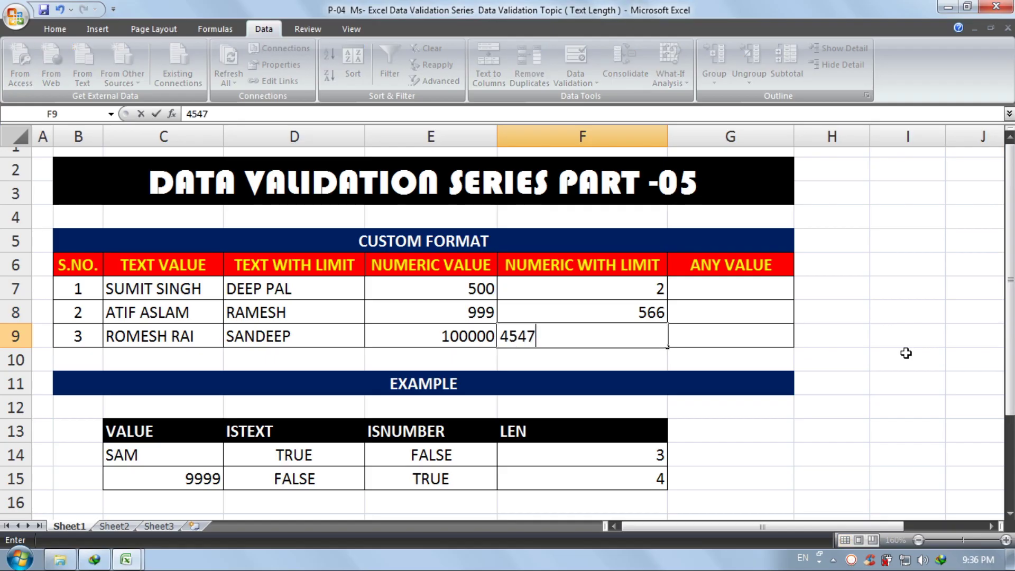
{"action": "key", "text": "Return"}
Test the NUMERIC WITH LIMIT rule in F9 by trying the six-digit values 555555 and 123456.
{"action": "key", "text": "Up"}
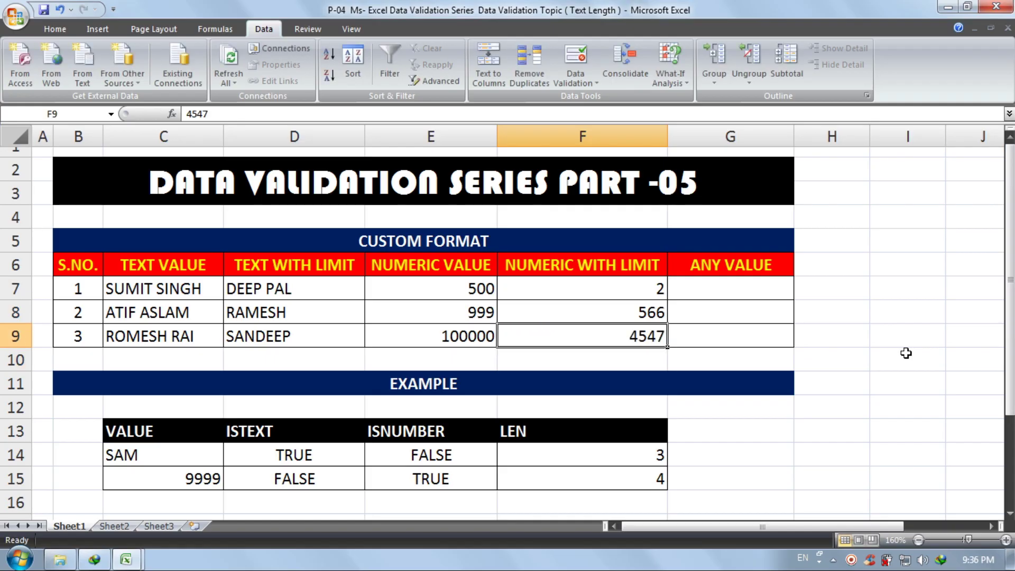
{"action": "type", "text": "555555"}
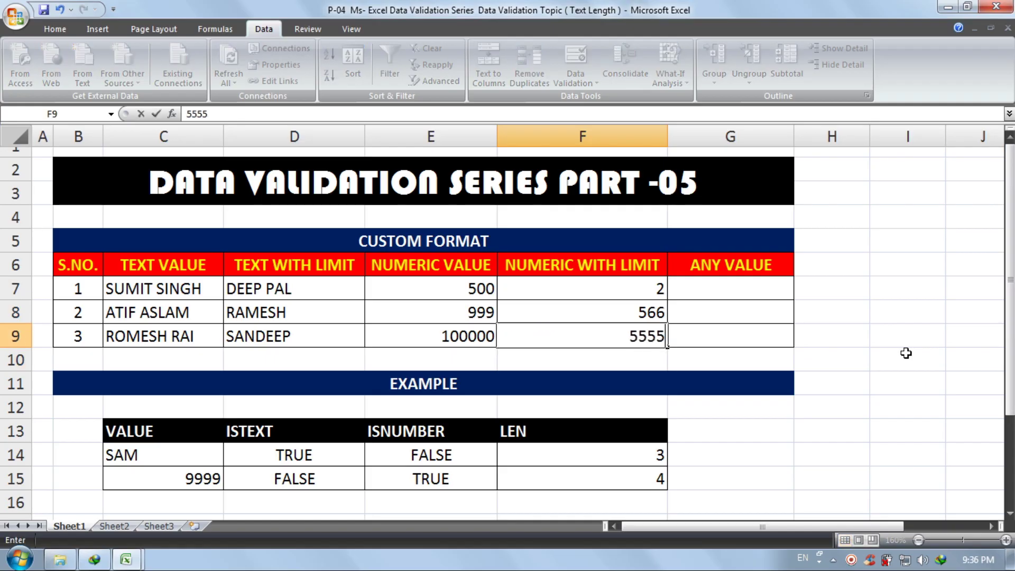
{"action": "key", "text": "Return"}
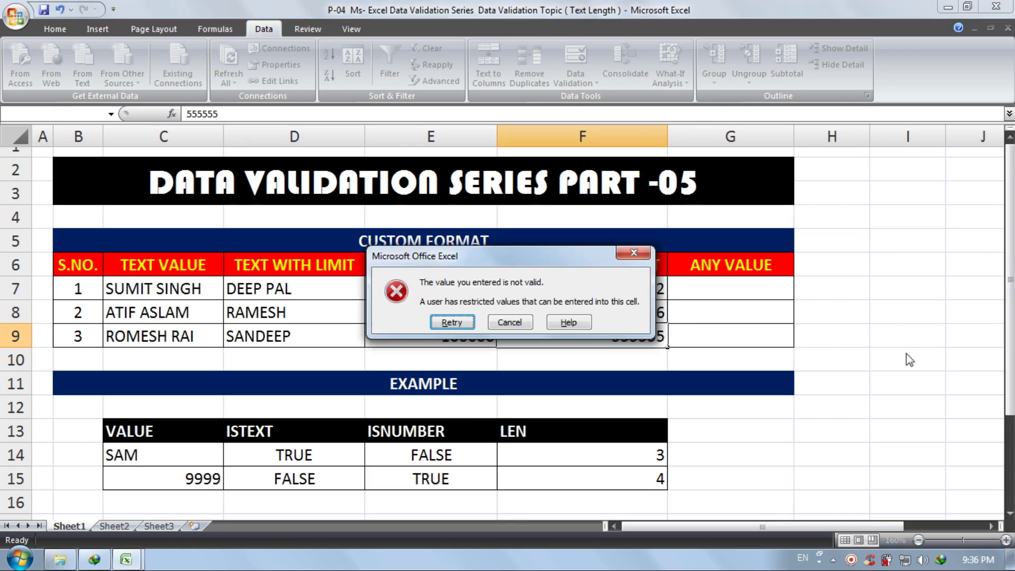
{"action": "key", "text": "Return"}
{"action": "type", "text": "123456"}
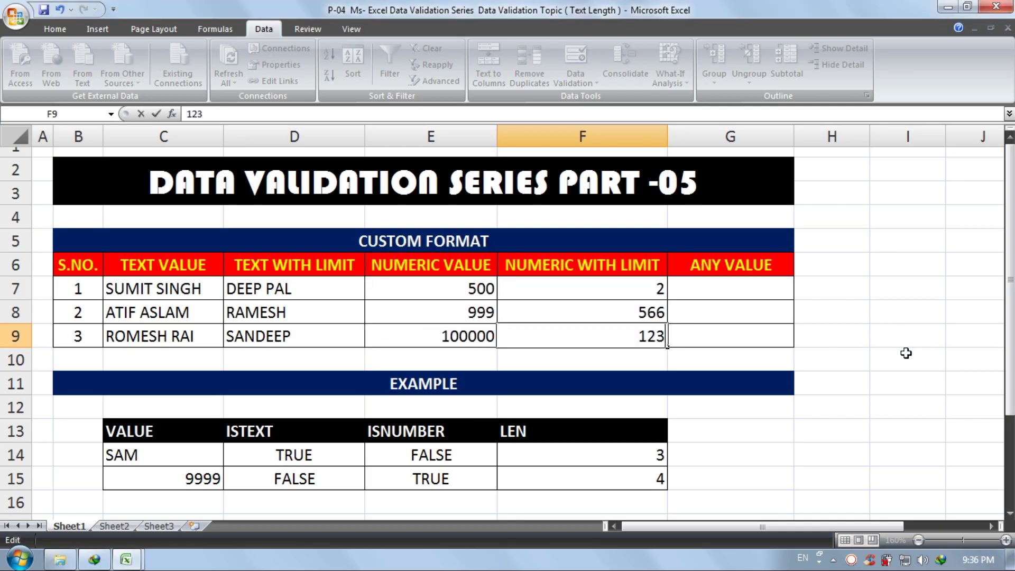
{"action": "key", "text": "Return"}
{"action": "key", "text": "Return"}
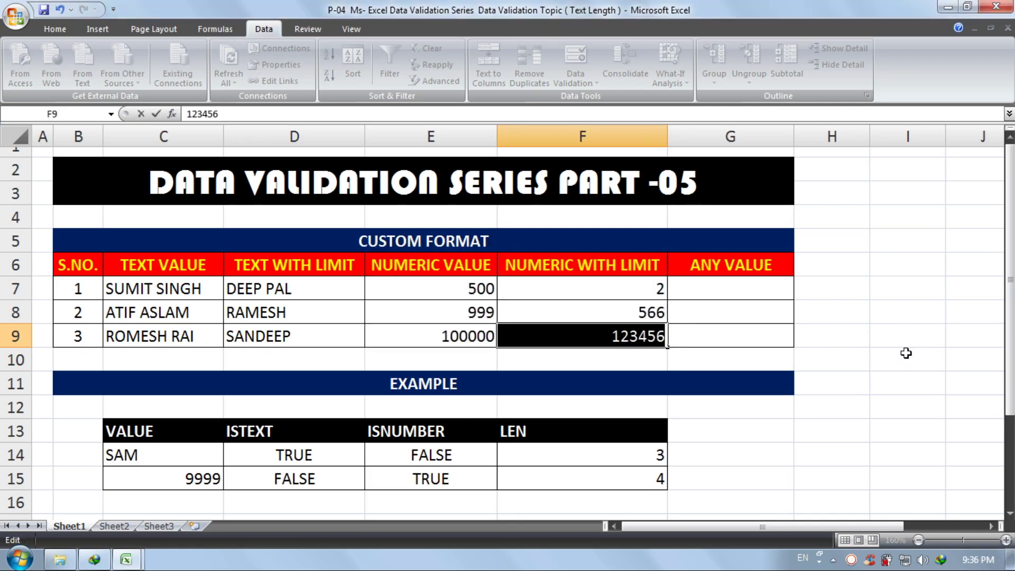
Try 12345 in F9 against the length limit, and replace it with 1234.
{"action": "type", "text": "12345"}
{"action": "key", "text": "Return"}
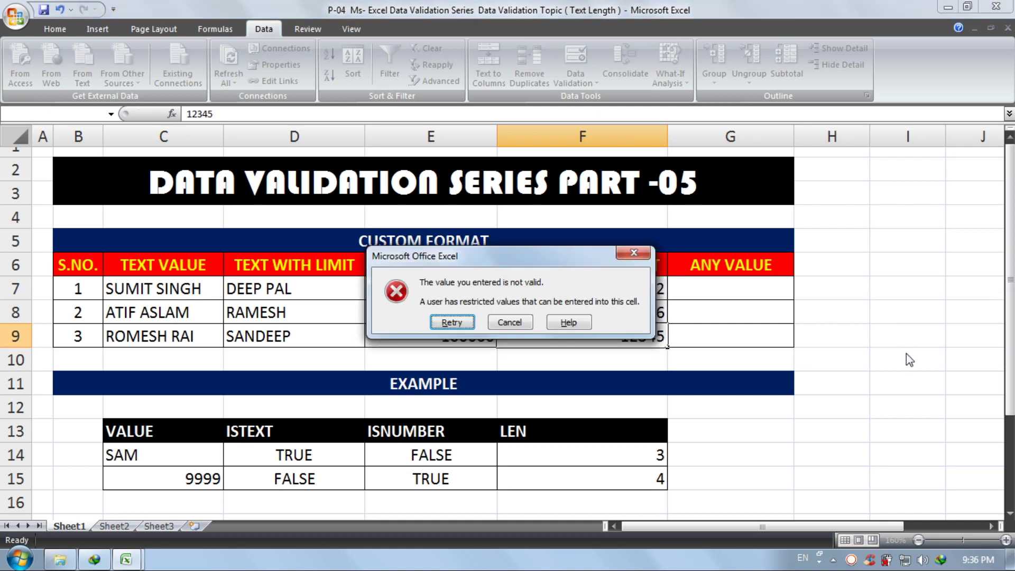
{"action": "key", "text": "Return"}
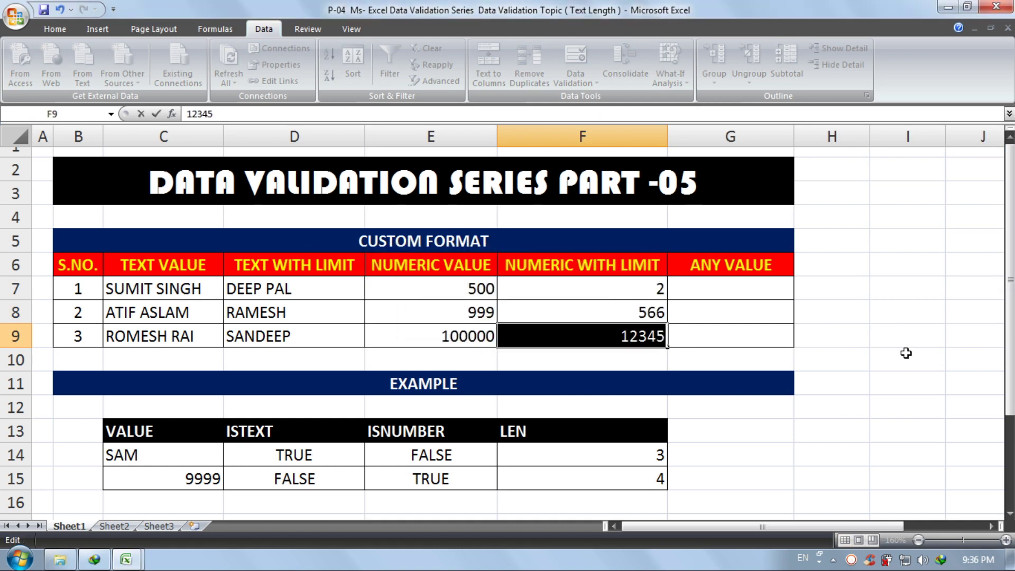
{"action": "type", "text": "1234"}
{"action": "key", "text": "Return"}
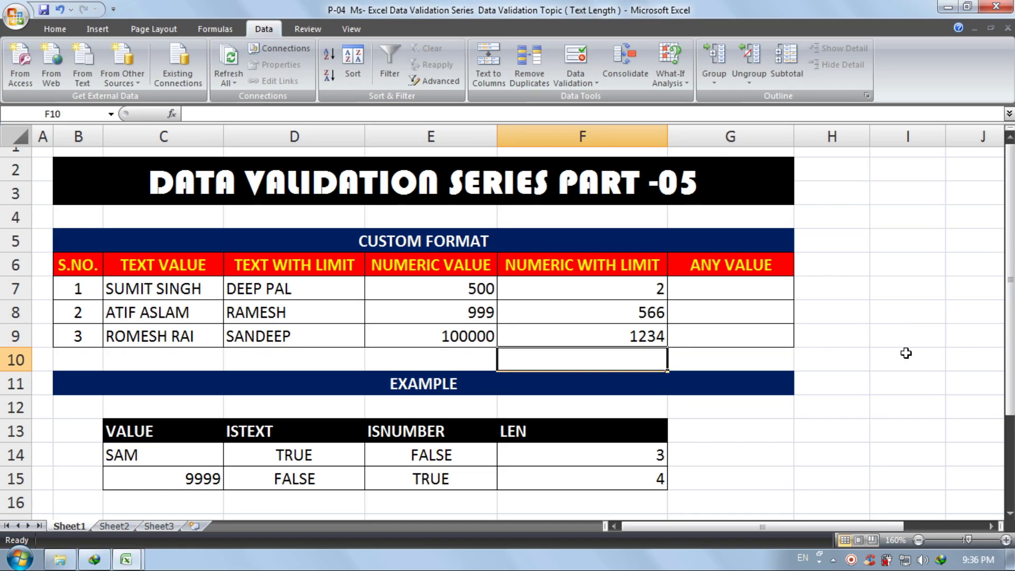
Enter 222, 4444 and 9999 in the NUMERIC WITH LIMIT cells F7:F9.
{"action": "left_click", "coordinate": [657, 292]}
{"action": "type", "text": "222"}
{"action": "key", "text": "Return"}
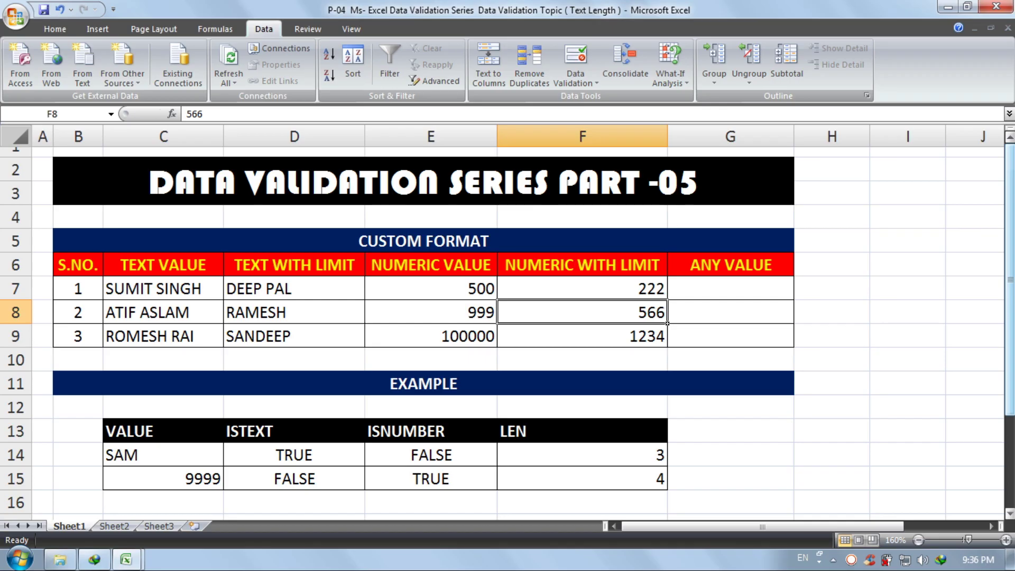
{"action": "type", "text": "4444"}
{"action": "key", "text": "Return"}
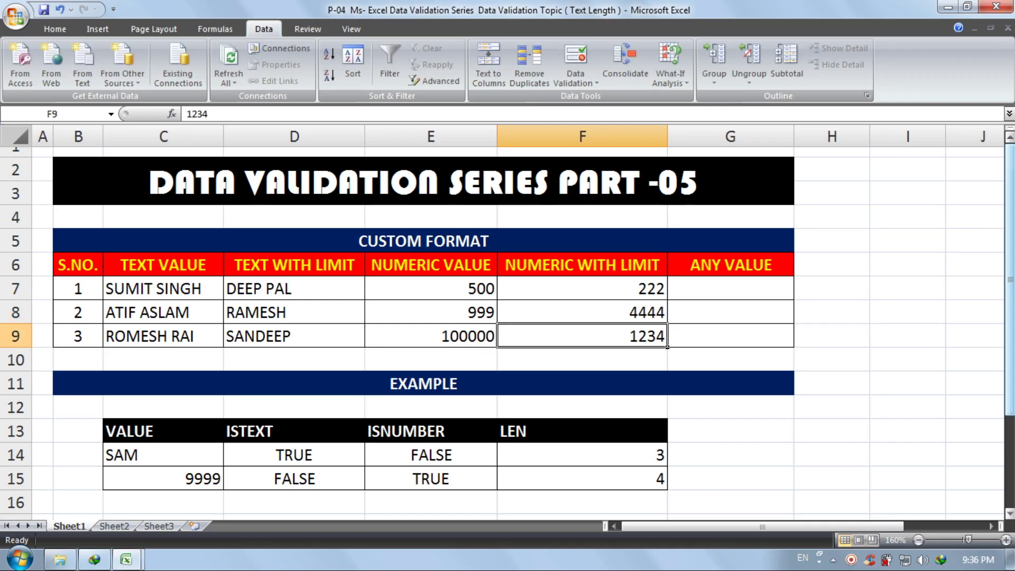
{"action": "type", "text": "9999"}
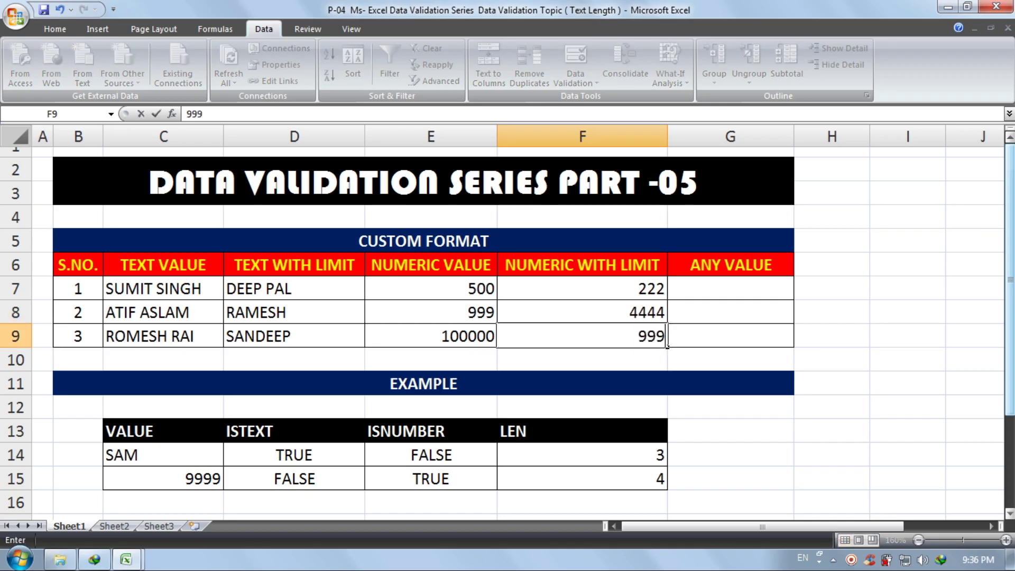
{"action": "key", "text": "Return"}
Enter 11111 in F10 below the validated range, and clear everything from that cell.
{"action": "type", "text": "11111"}
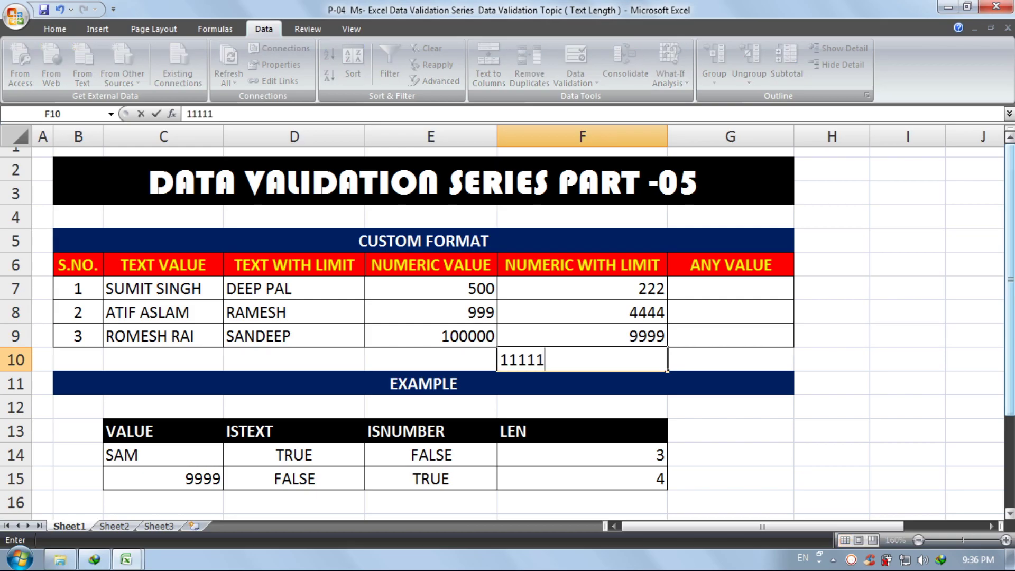
{"action": "key", "text": "Return"}
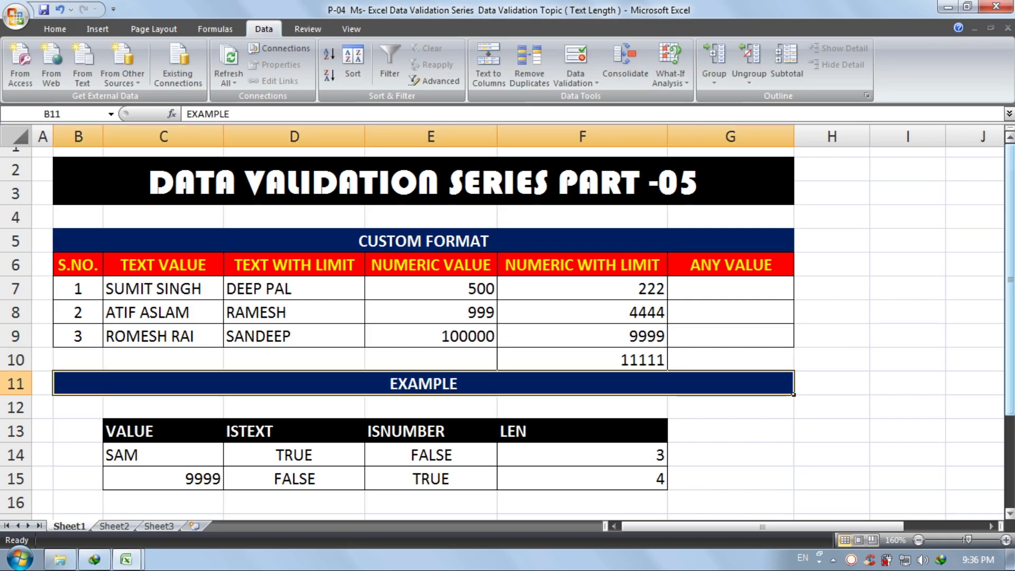
{"action": "key", "text": "Up"}
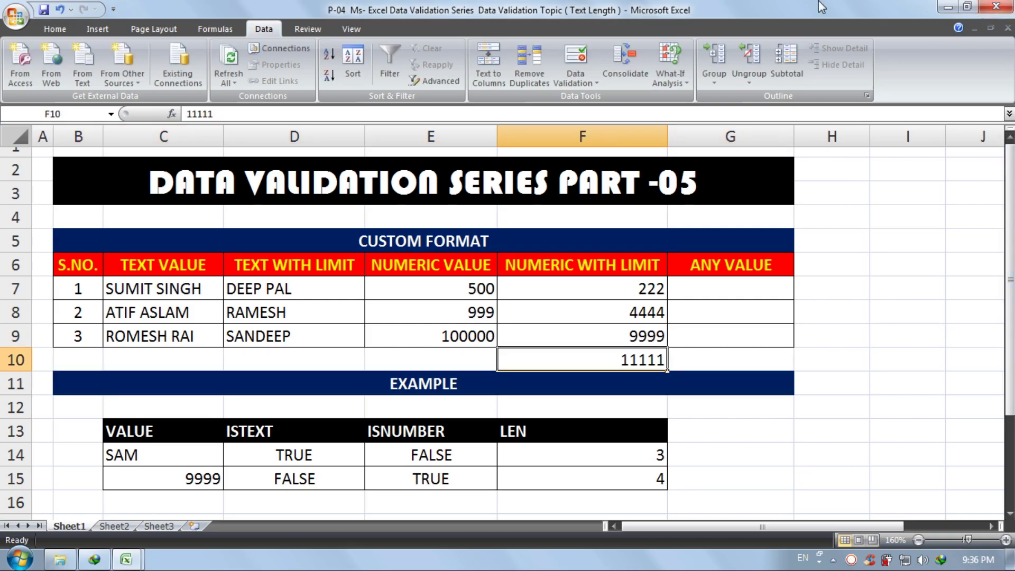
{"action": "scroll", "coordinate": [859, 91], "scroll_direction": "up", "scroll_amount": 4}
{"action": "left_click", "coordinate": [817, 81]}
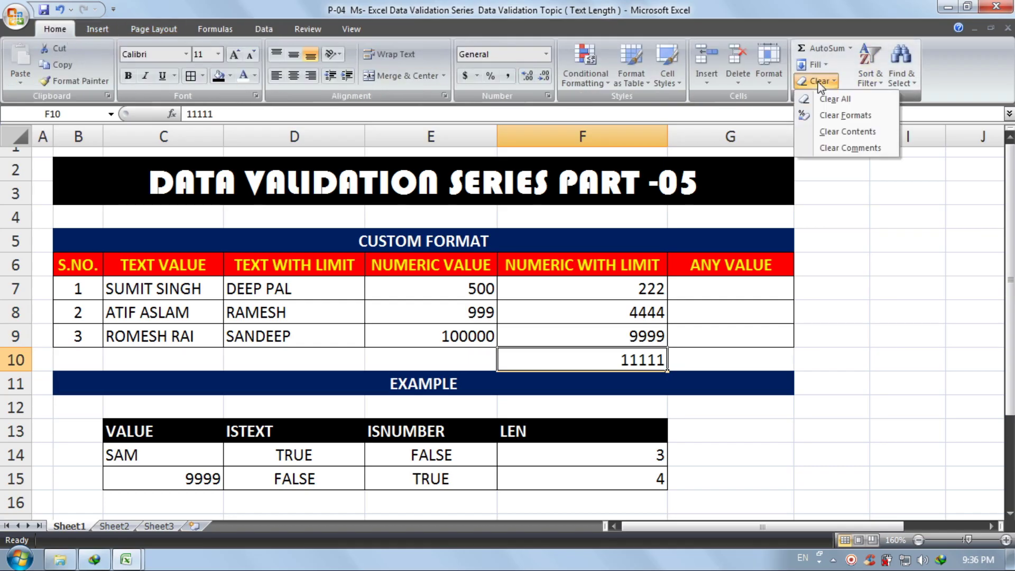
{"action": "left_click", "coordinate": [826, 99]}
Try 11111 in the validated cell F9, and set the cell back to 9999.
{"action": "left_click", "coordinate": [640, 338]}
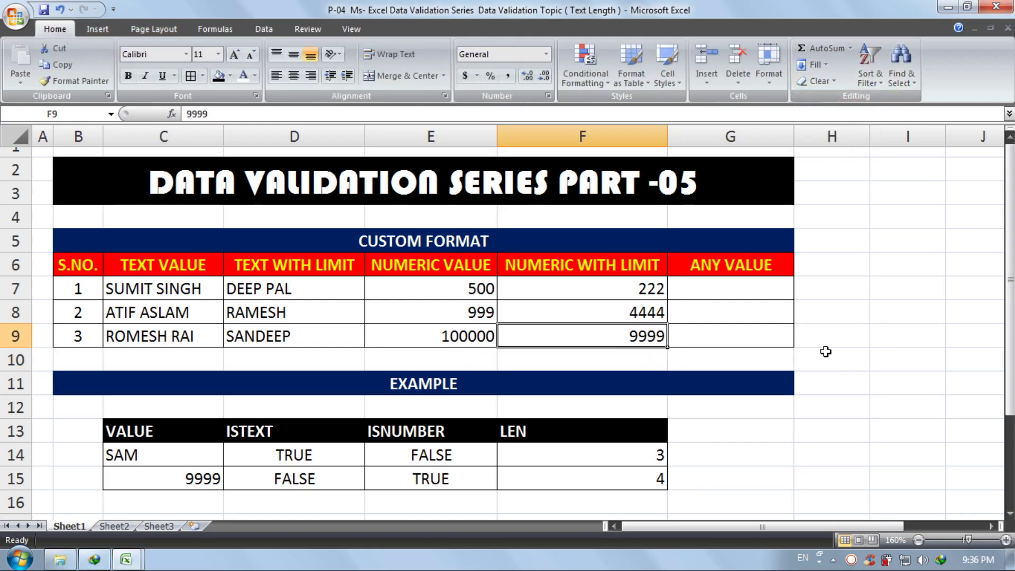
{"action": "type", "text": "11111"}
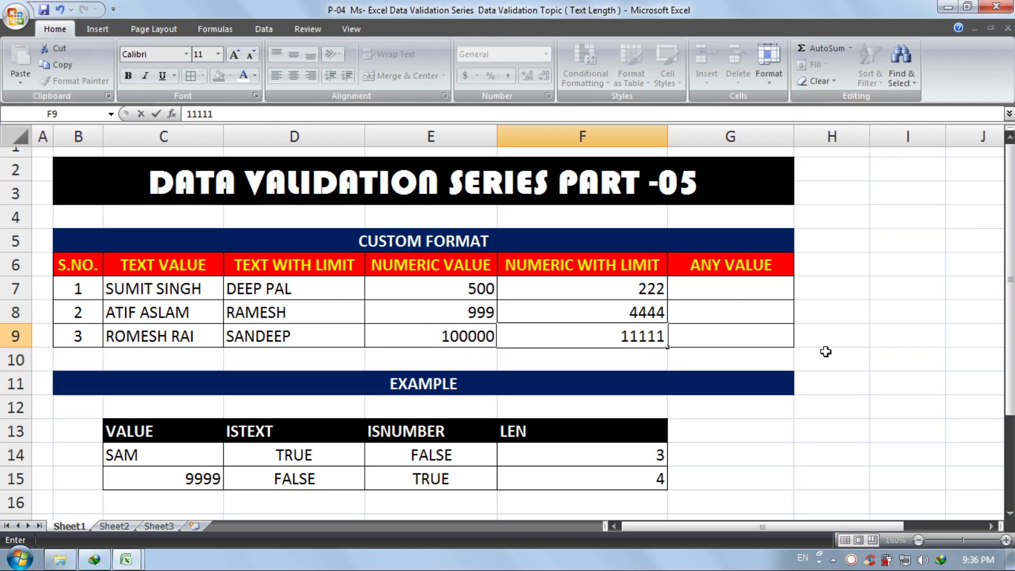
{"action": "key", "text": "Return"}
{"action": "key", "text": "Return"}
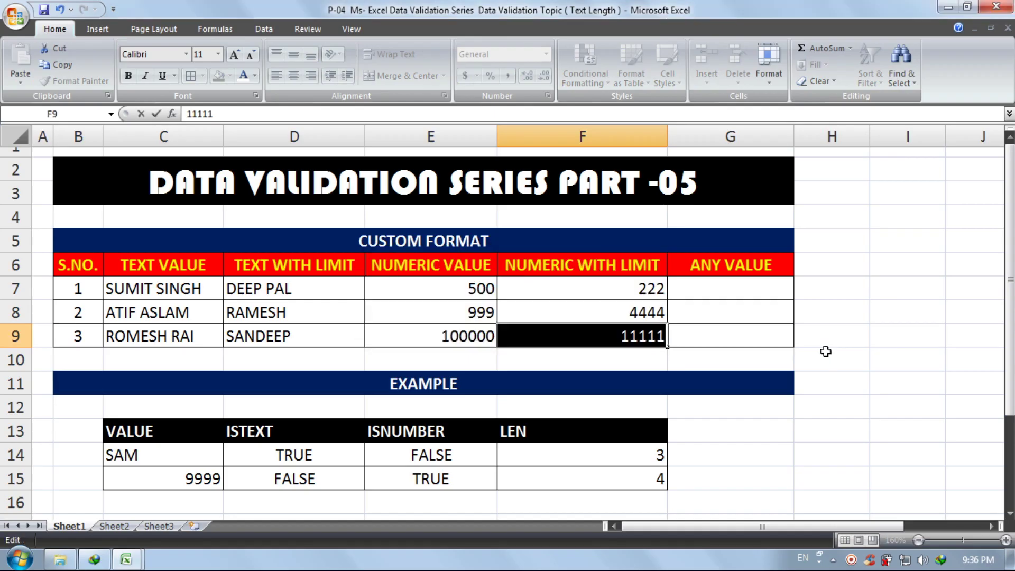
{"action": "type", "text": "9999"}
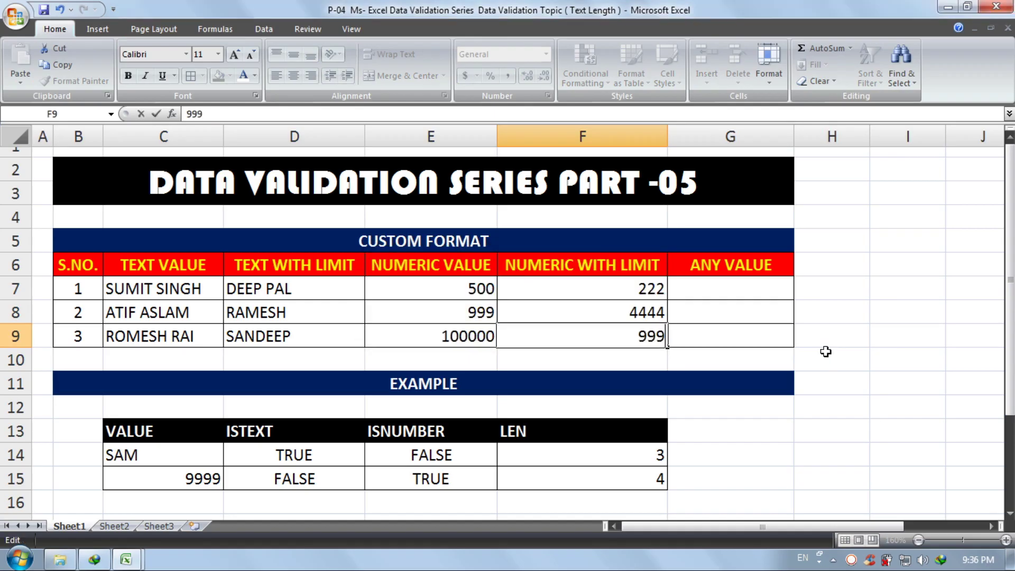
{"action": "key", "text": "Return"}
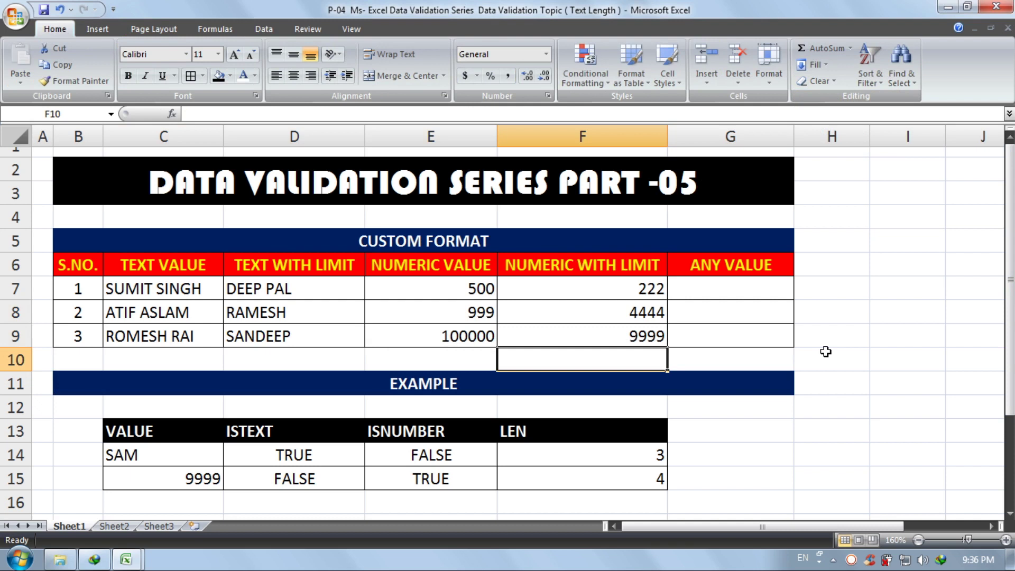
Apply data validation to the ANY VALUE cells G7:G9 allowing a text length between 1 and 9.
{"action": "left_click", "coordinate": [687, 284]}
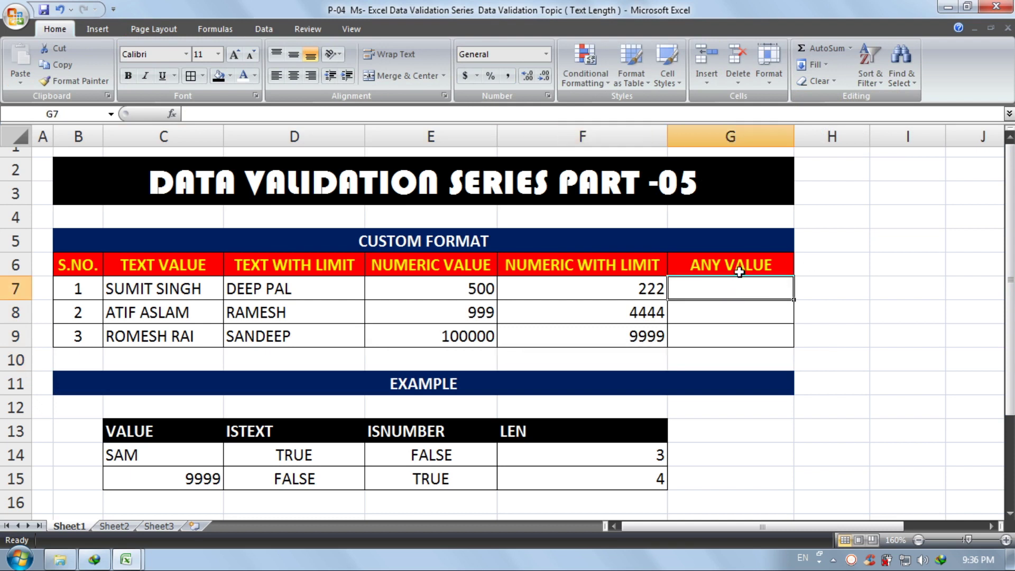
{"action": "left_click_drag", "start_coordinate": [741, 287], "coordinate": [743, 336]}
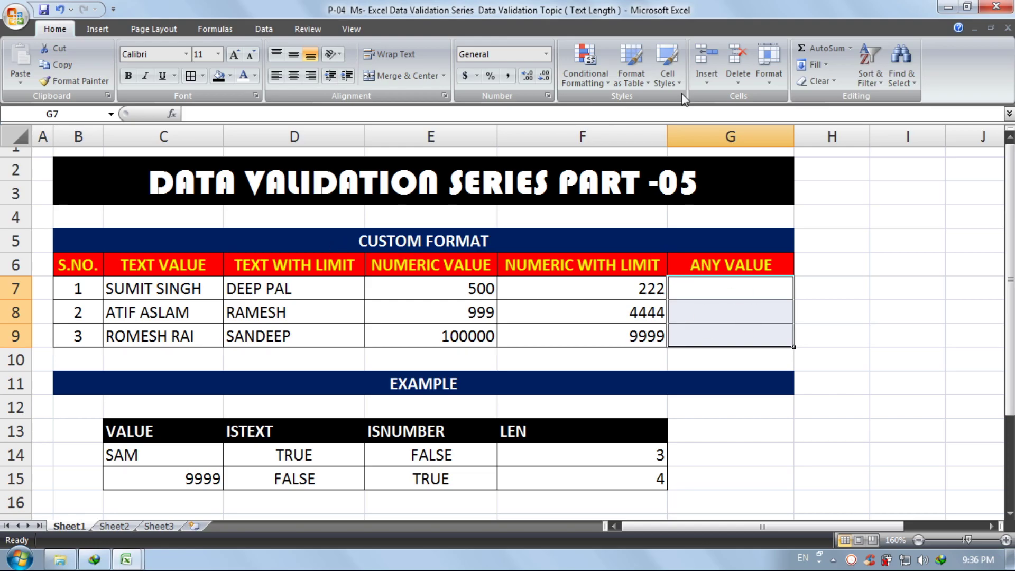
{"action": "left_click", "coordinate": [254, 29]}
{"action": "left_click", "coordinate": [575, 57]}
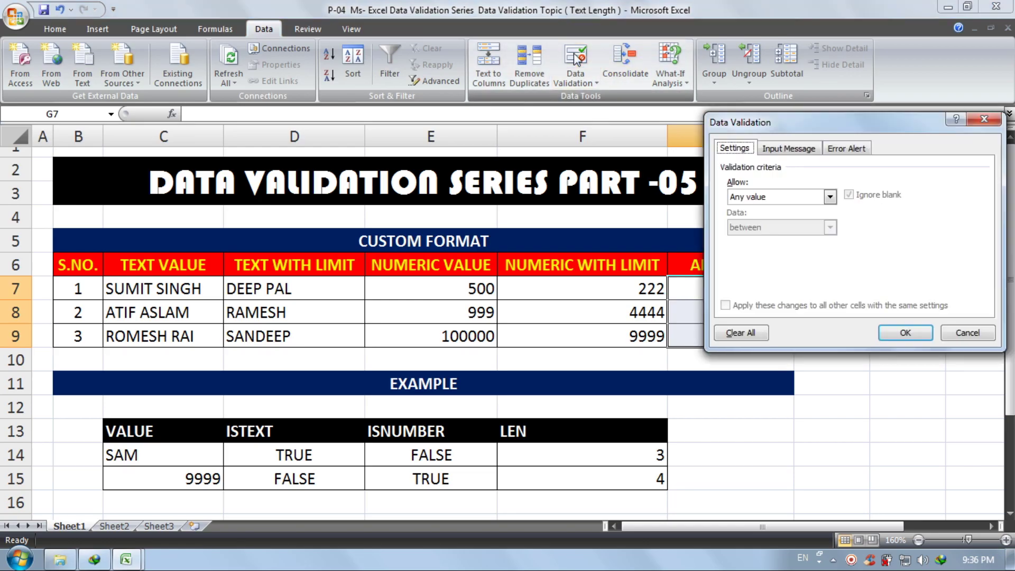
{"action": "left_click", "coordinate": [761, 197]}
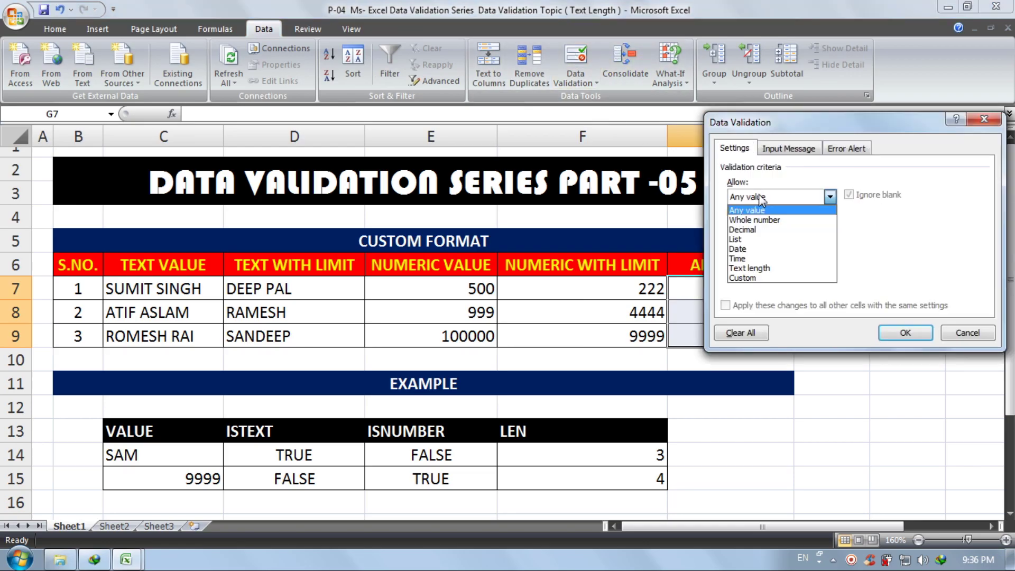
{"action": "left_click", "coordinate": [775, 270]}
{"action": "left_click", "coordinate": [773, 257]}
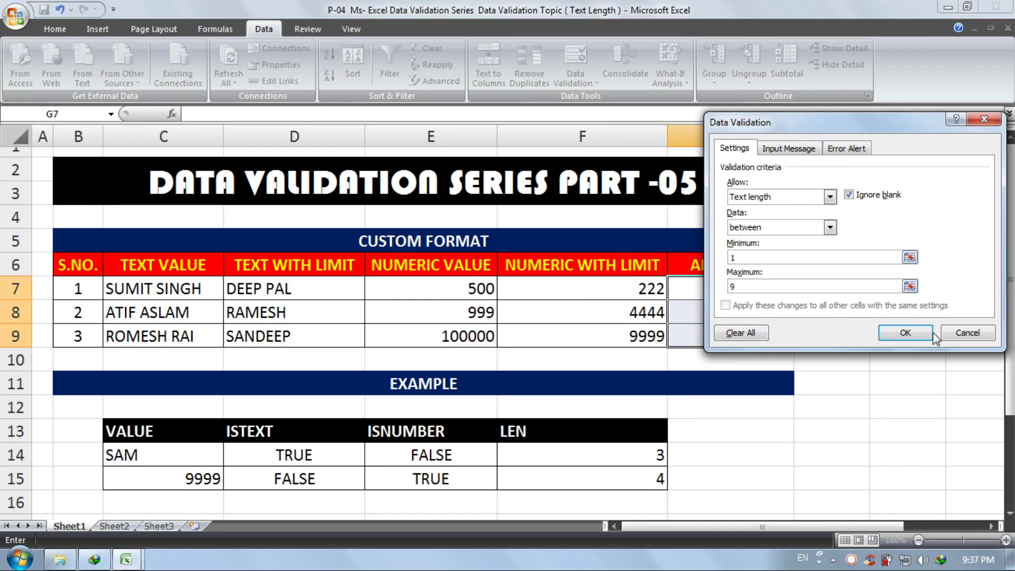
{"action": "left_click", "coordinate": [904, 332]}
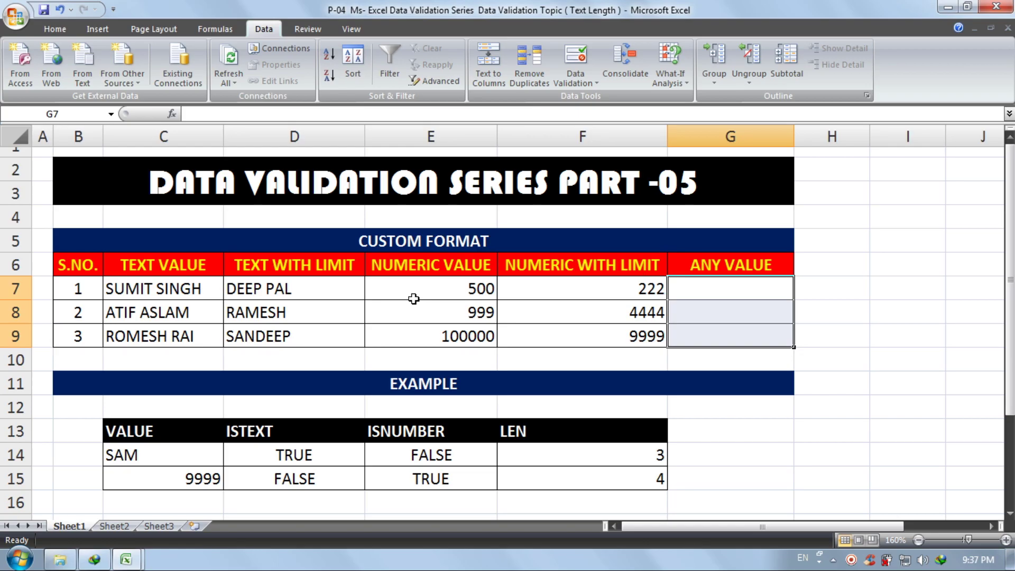
Test the text length rule by entering 100000 in G7 and 123456789 in G8.
{"action": "left_click", "coordinate": [718, 287]}
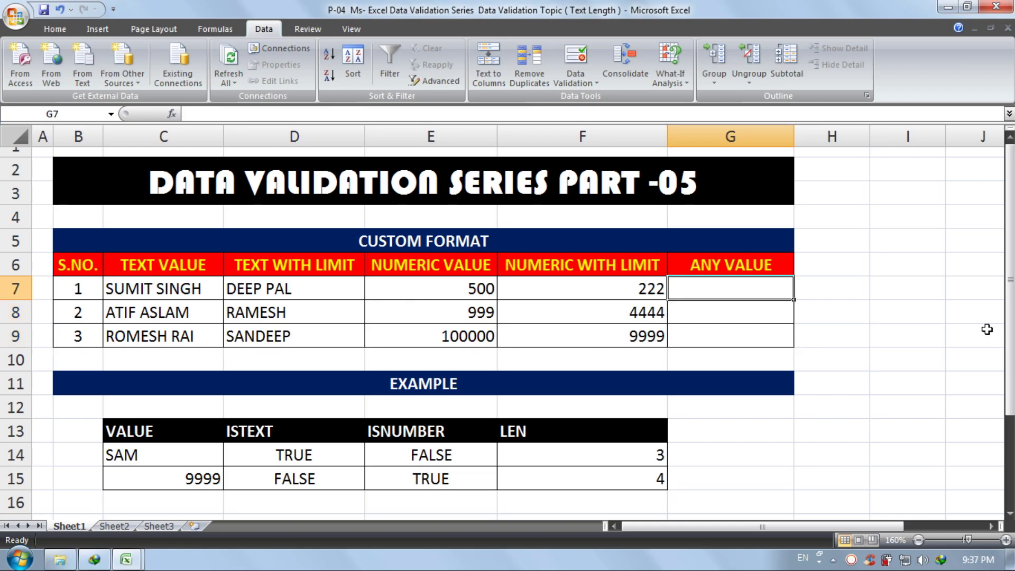
{"action": "type", "text": "100000"}
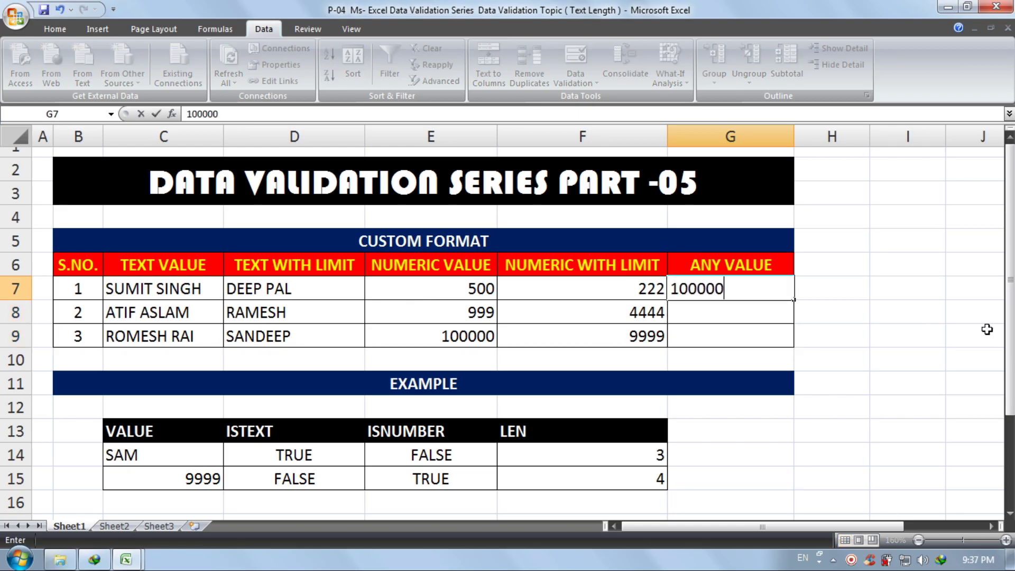
{"action": "key", "text": "Return"}
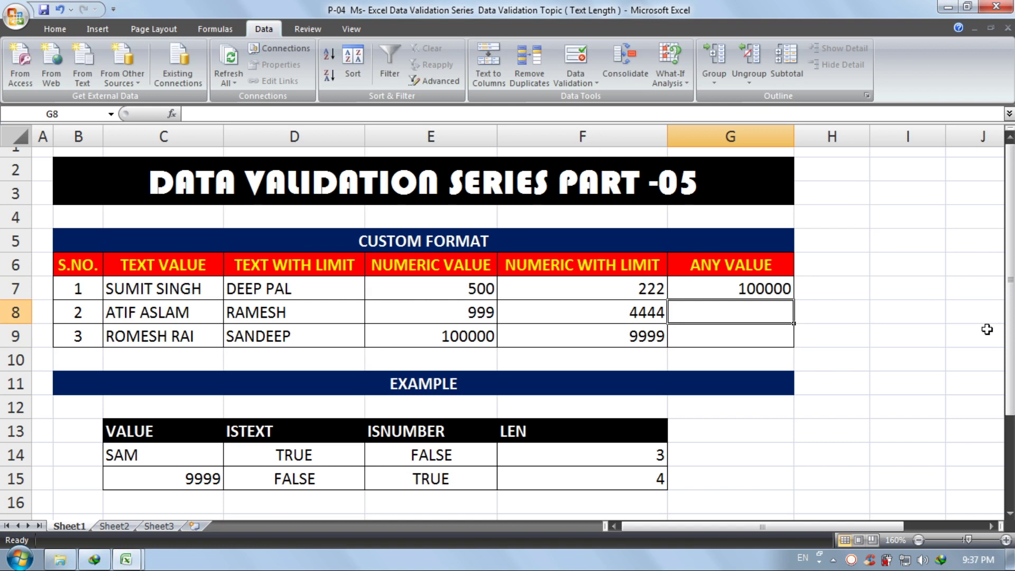
{"action": "type", "text": "123"}
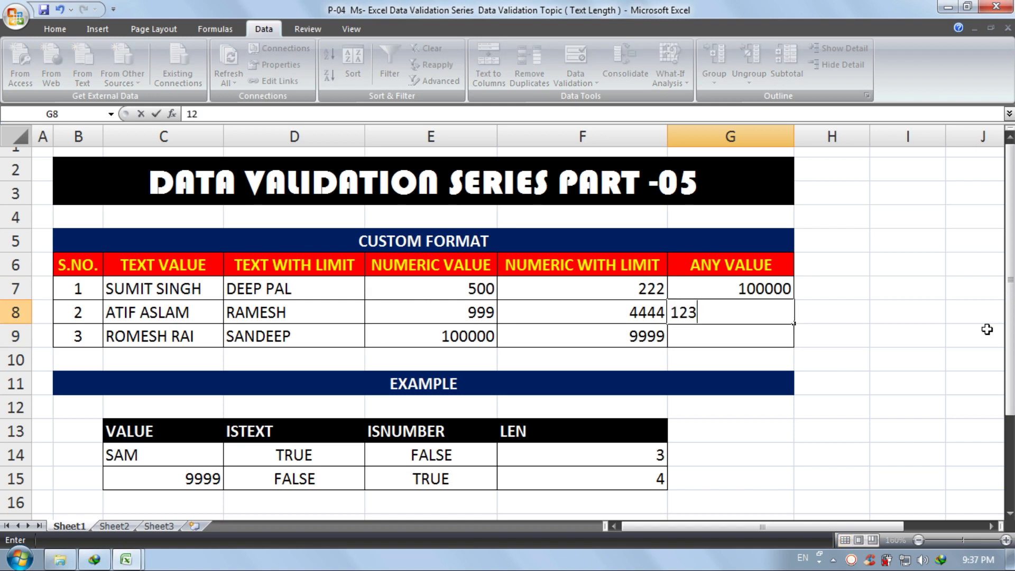
{"action": "type", "text": "456789"}
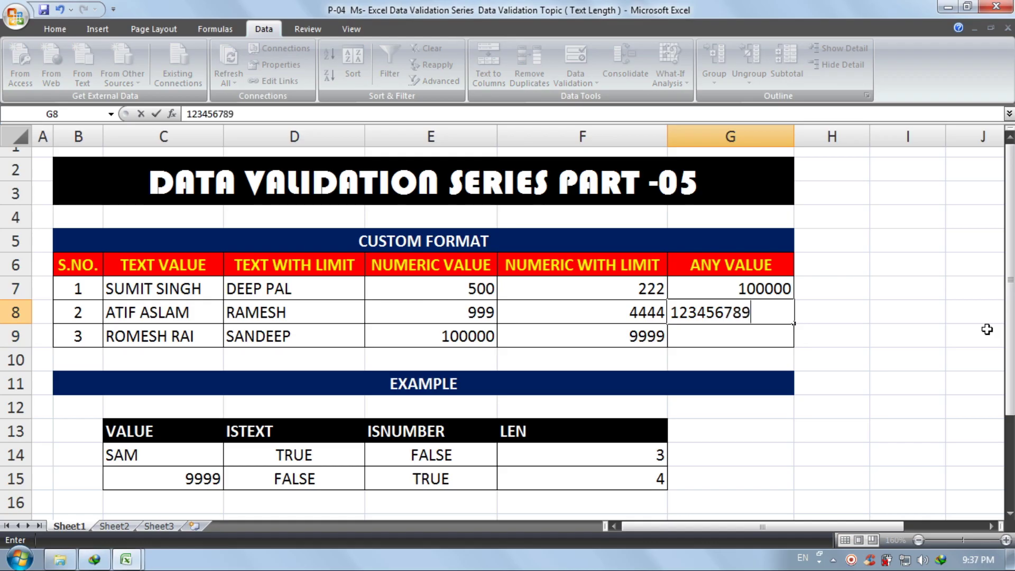
{"action": "key", "text": "Return"}
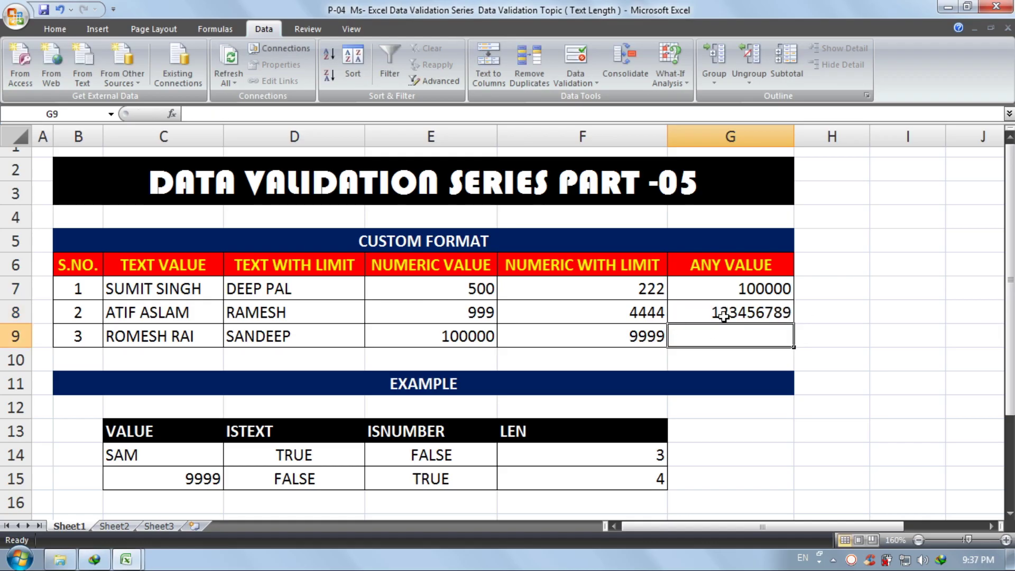
{"action": "type", "text": "123"}
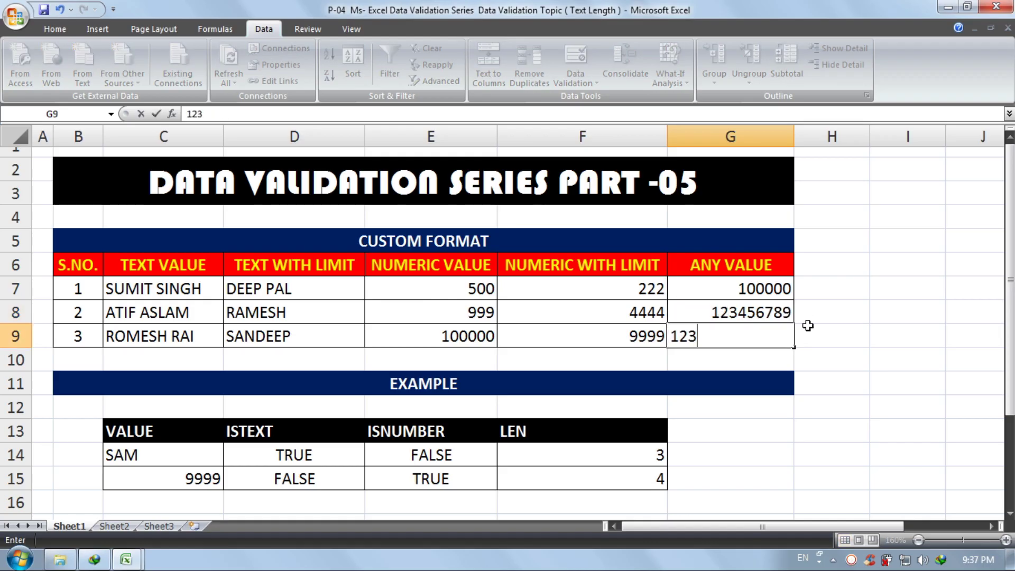
{"action": "type", "text": "4567890"}
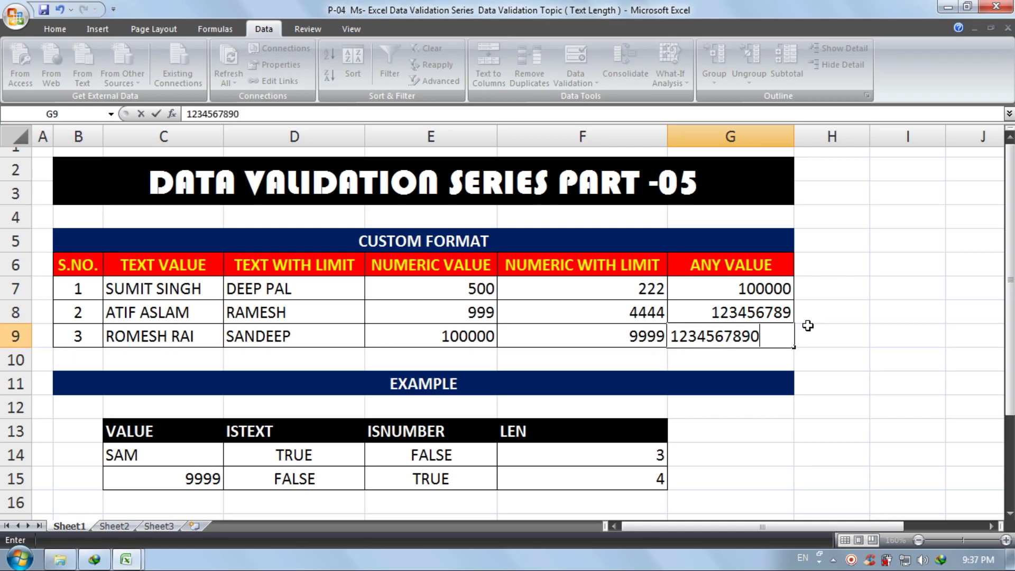
{"action": "key", "text": "Return"}
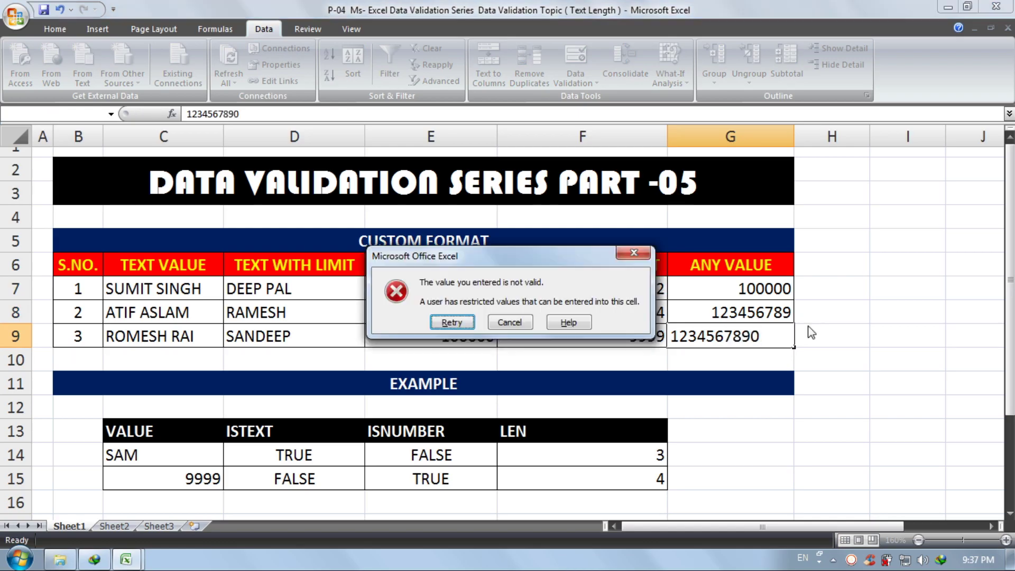
{"action": "left_click", "coordinate": [529, 324]}
Replace the ANY VALUE entry in G8 with 9999.
{"action": "left_click", "coordinate": [779, 313]}
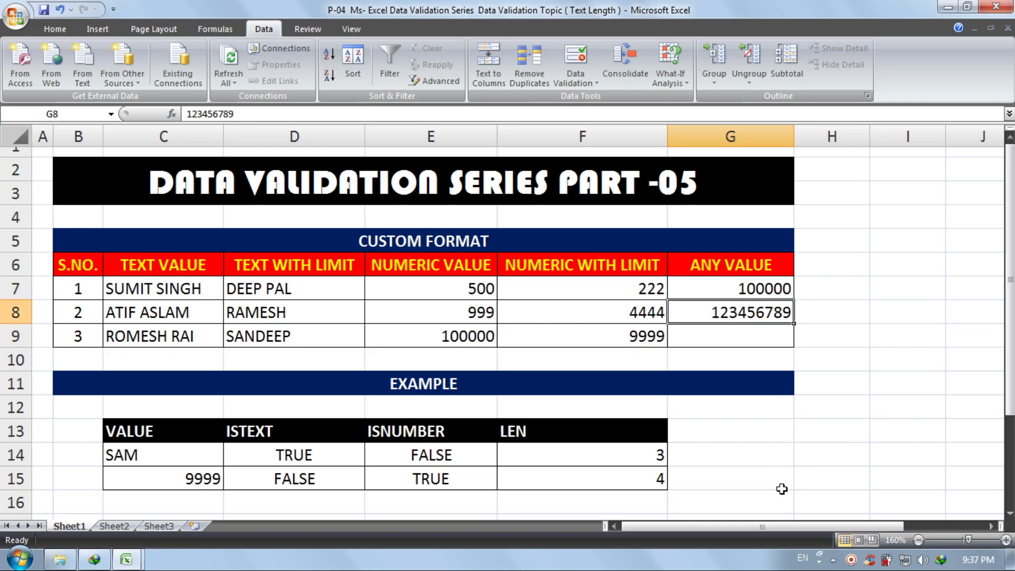
{"action": "type", "text": "9999"}
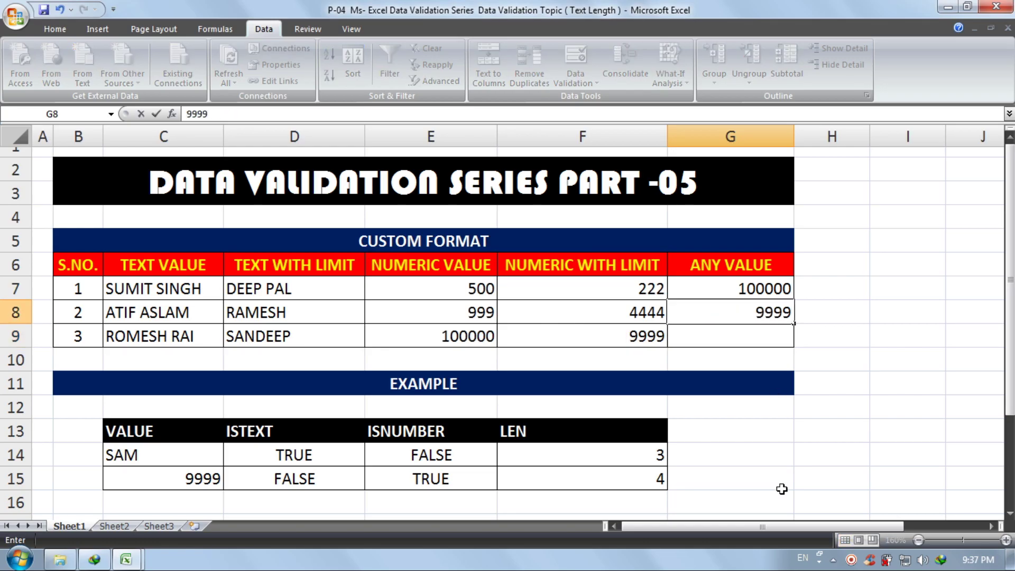
{"action": "key", "text": "Return"}
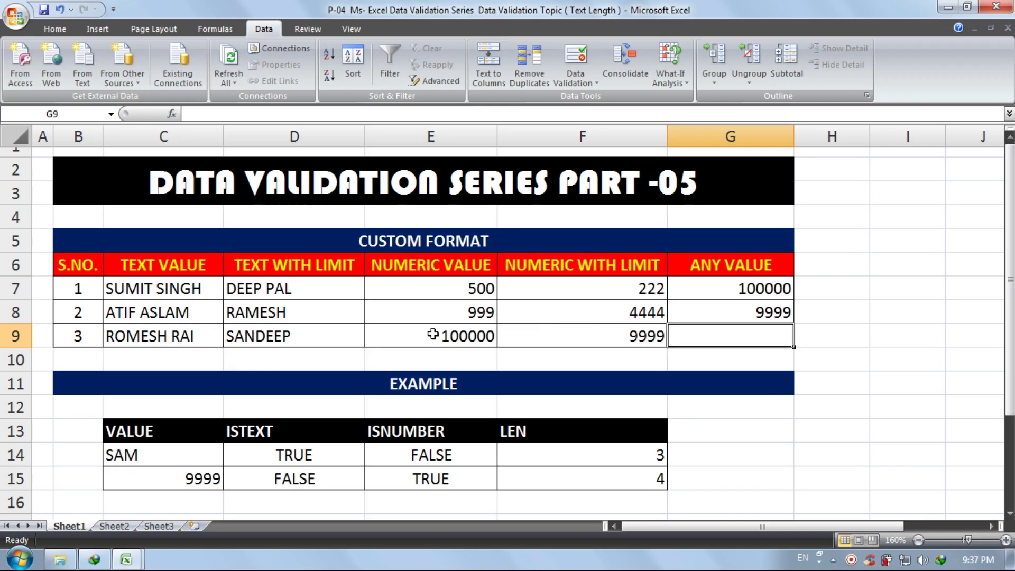
Enter a short person's name as a text value in the last ANY VALUE cell, G9.
{"action": "left_click", "coordinate": [560, 311]}
{"action": "left_click", "coordinate": [197, 309]}
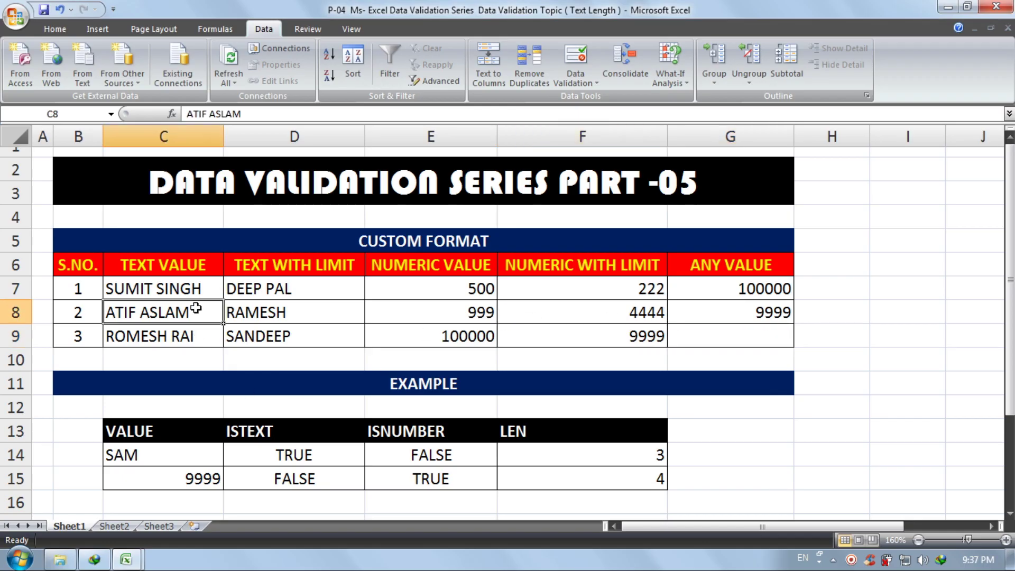
{"action": "left_click", "coordinate": [744, 338]}
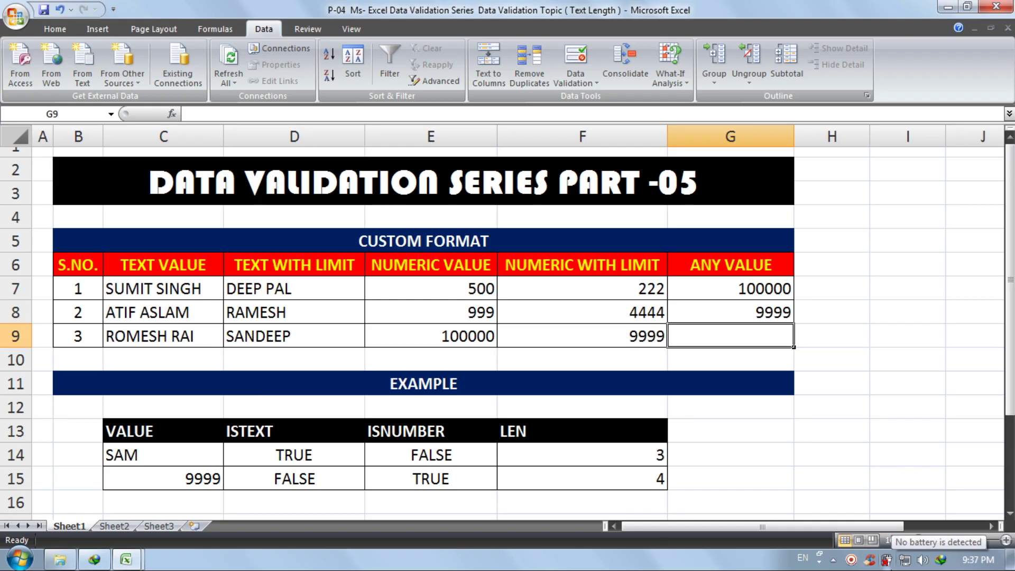
{"action": "type", "text": "DEEP"}
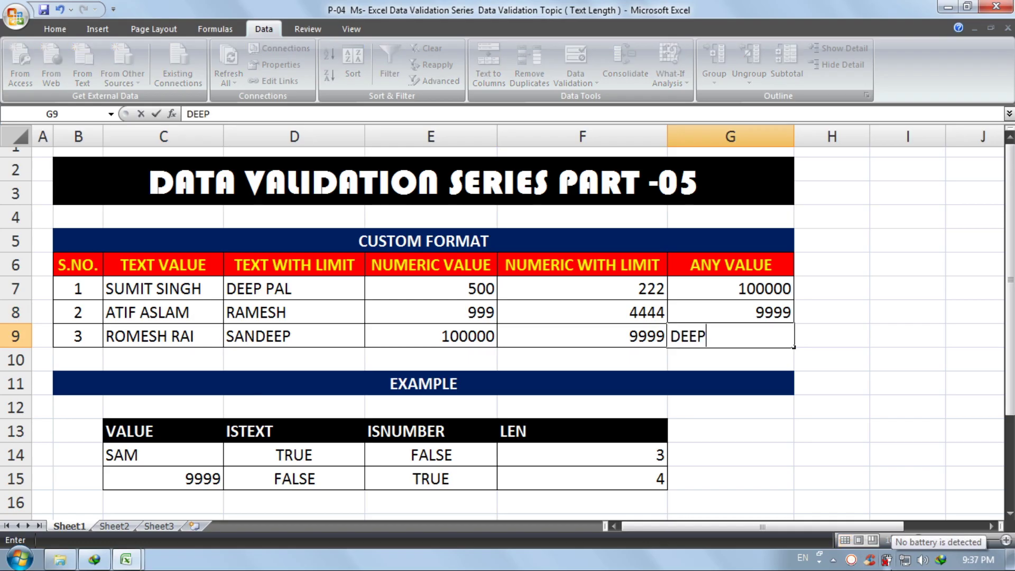
{"action": "type", "text": " PAL"}
{"action": "key", "text": "Return"}
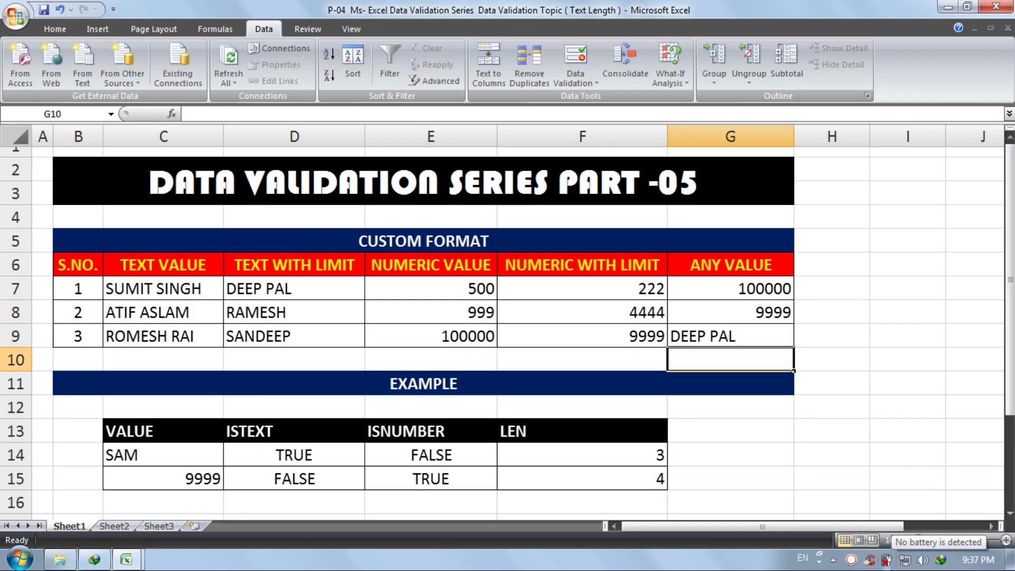
Center the contents of the CUSTOM FORMAT table, B6:G9, horizontally.
{"action": "left_click", "coordinate": [749, 332]}
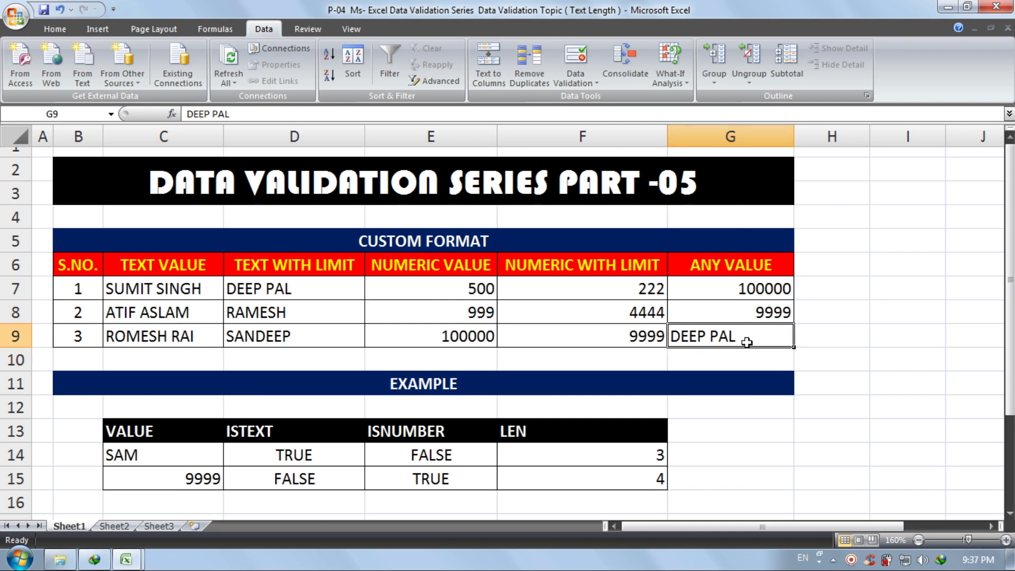
{"action": "left_click_drag", "start_coordinate": [746, 340], "coordinate": [737, 298]}
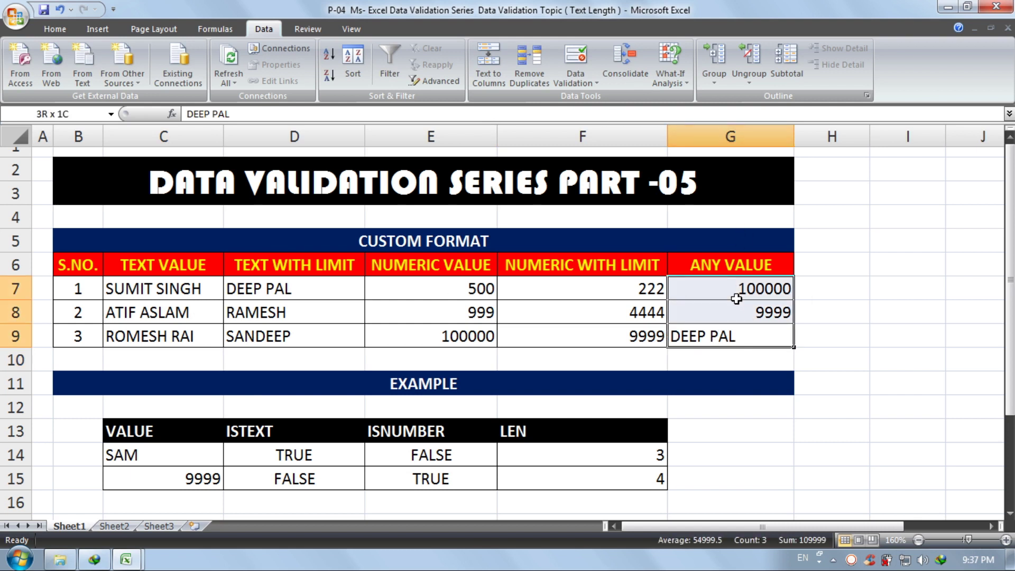
{"action": "left_click", "coordinate": [747, 337]}
{"action": "left_click_drag", "start_coordinate": [748, 337], "coordinate": [82, 259]}
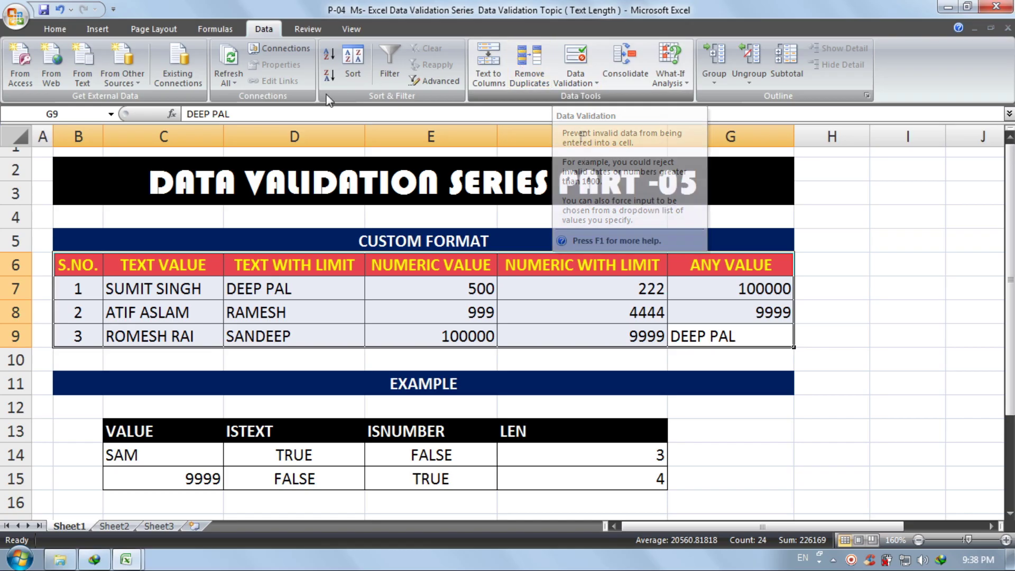
{"action": "left_click", "coordinate": [55, 29]}
{"action": "left_click", "coordinate": [293, 75]}
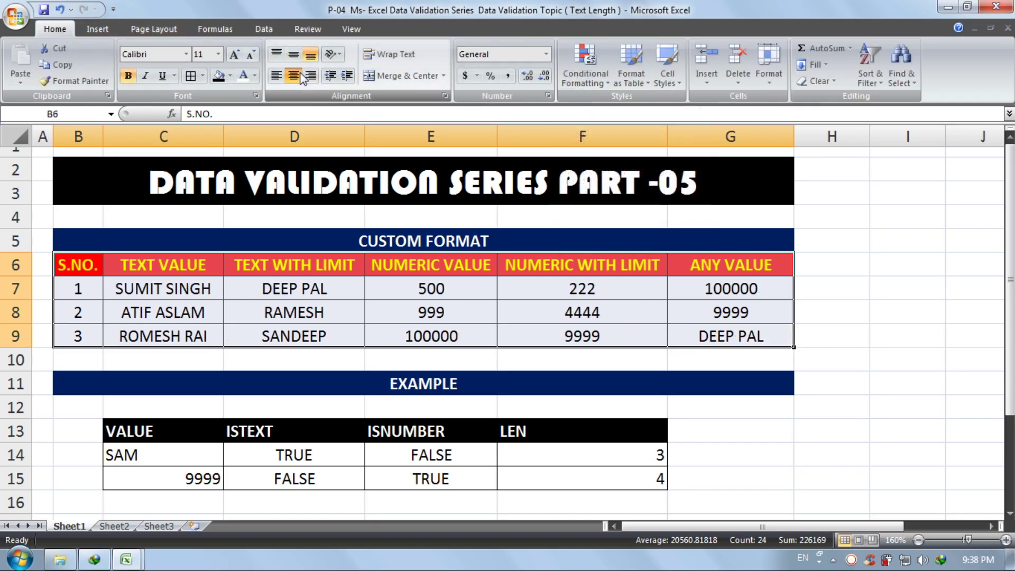
Review the entries in rows 7 to 9 of each column, from TEXT VALUE through ANY VALUE.
{"action": "left_click", "coordinate": [333, 289]}
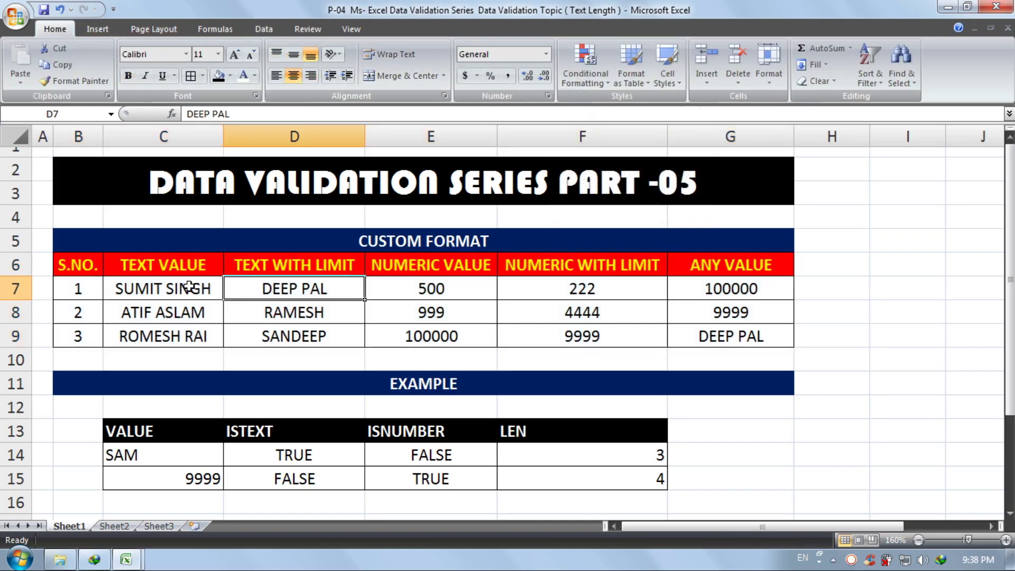
{"action": "left_click_drag", "start_coordinate": [188, 279], "coordinate": [186, 338]}
{"action": "left_click_drag", "start_coordinate": [280, 285], "coordinate": [290, 335]}
{"action": "left_click_drag", "start_coordinate": [429, 281], "coordinate": [432, 332]}
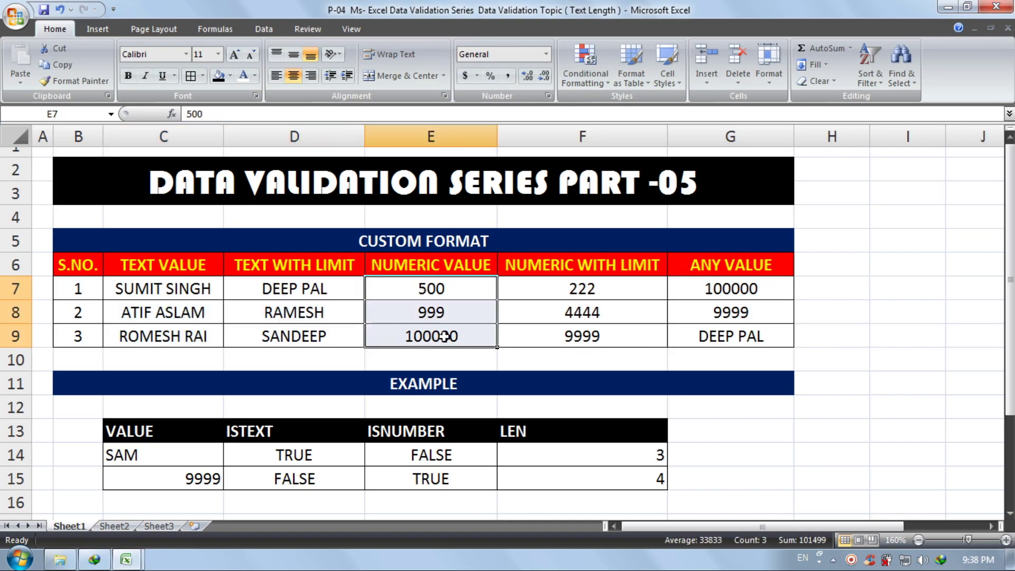
{"action": "left_click_drag", "start_coordinate": [555, 288], "coordinate": [560, 329]}
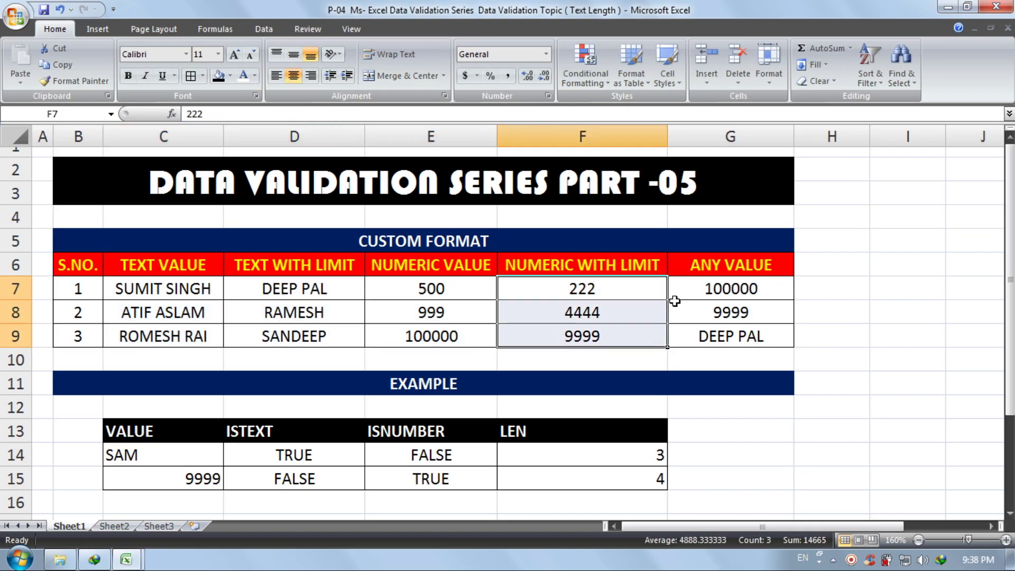
{"action": "left_click_drag", "start_coordinate": [686, 289], "coordinate": [687, 329]}
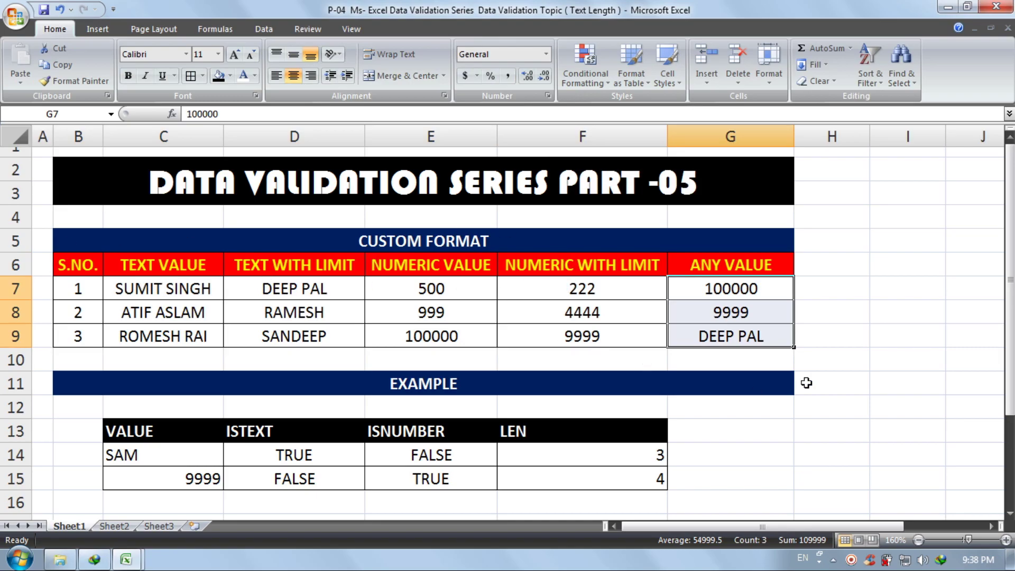
Narrow the empty column H beside the tables to a thin spacer.
{"action": "left_click", "coordinate": [871, 229]}
{"action": "left_click_drag", "start_coordinate": [870, 137], "coordinate": [809, 143]}
{"action": "left_click", "coordinate": [773, 451]}
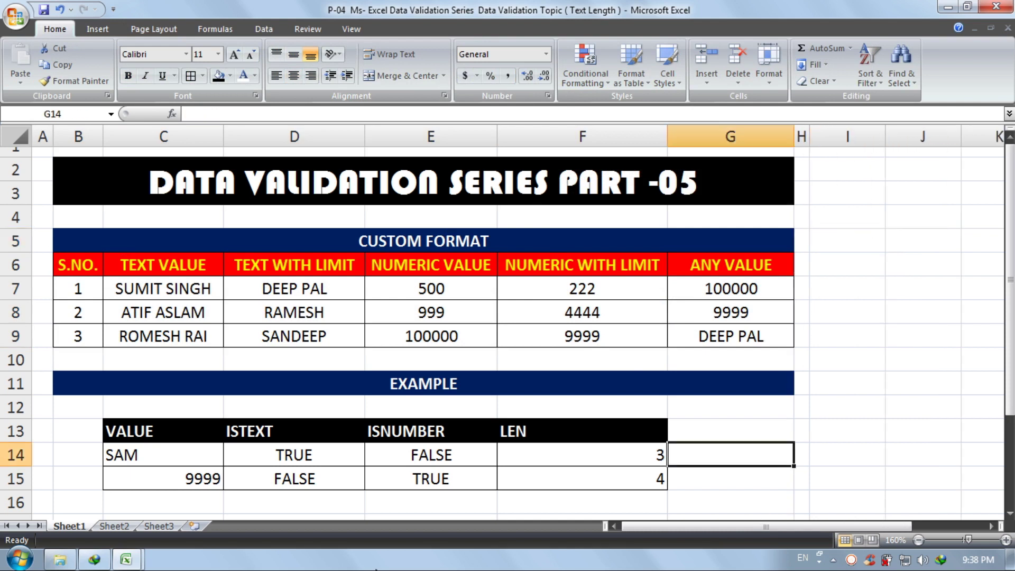
Center the contents of the EXAMPLE table, C13:F15, horizontally.
{"action": "left_click", "coordinate": [245, 433]}
{"action": "left_click", "coordinate": [447, 437]}
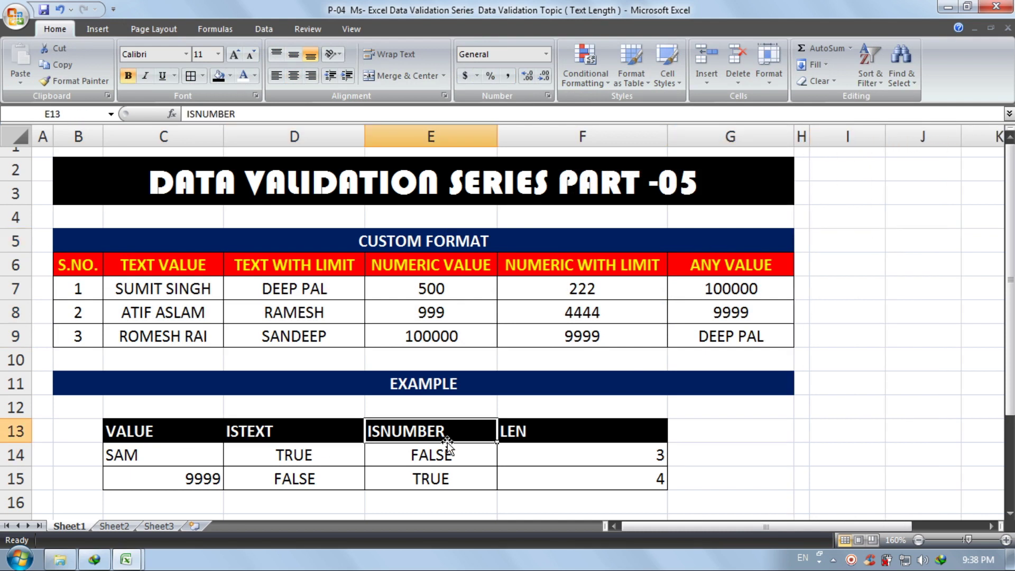
{"action": "left_click", "coordinate": [529, 434]}
{"action": "left_click", "coordinate": [295, 479]}
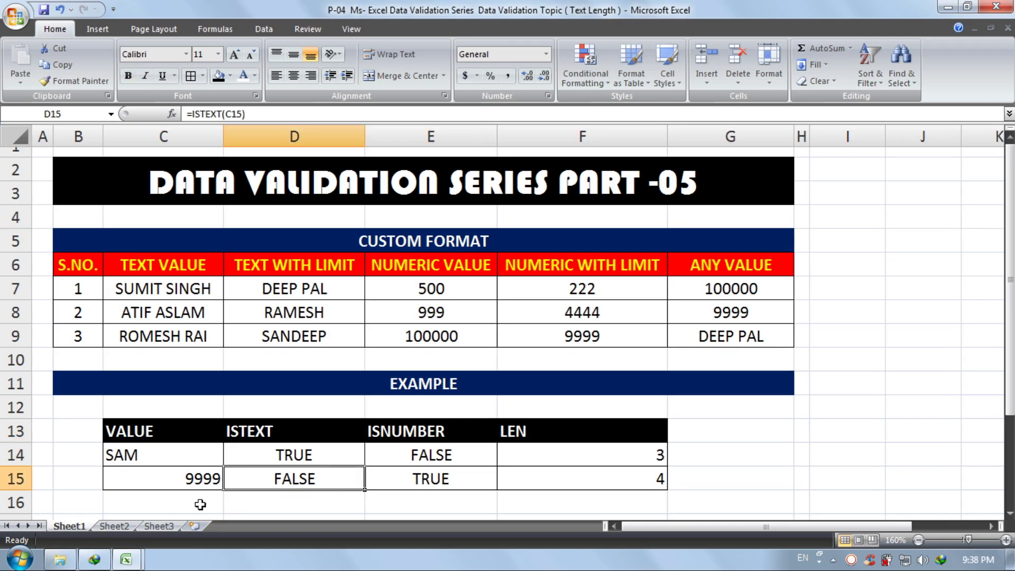
{"action": "left_click_drag", "start_coordinate": [525, 481], "coordinate": [176, 431]}
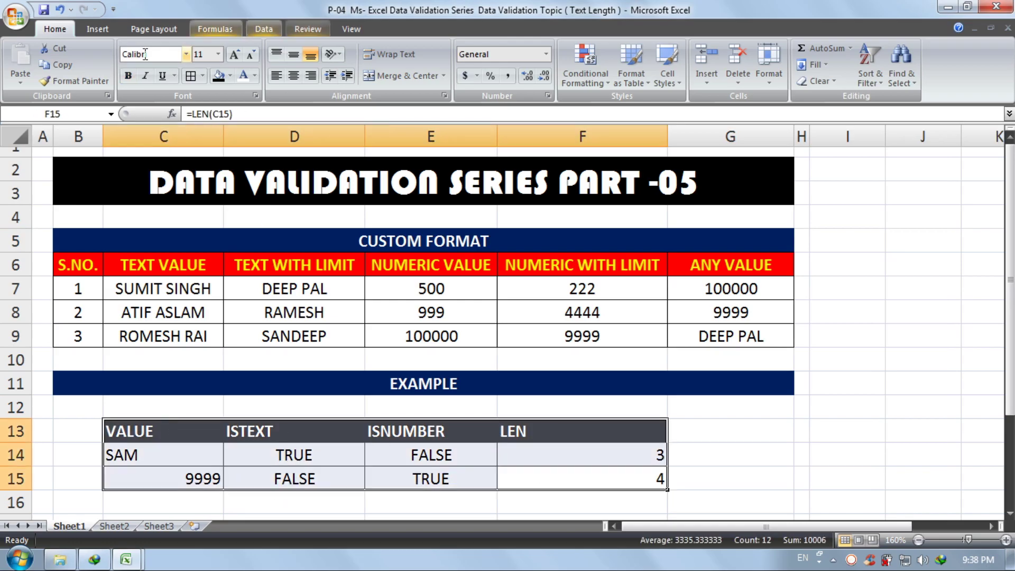
{"action": "left_click", "coordinate": [294, 76]}
{"action": "left_click", "coordinate": [846, 407]}
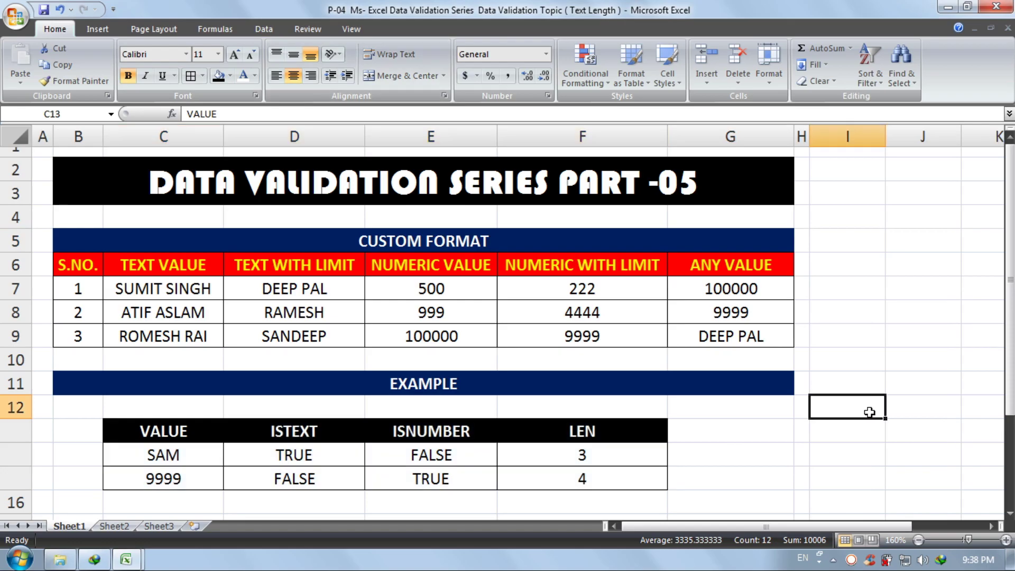
{"action": "left_click", "coordinate": [851, 309]}
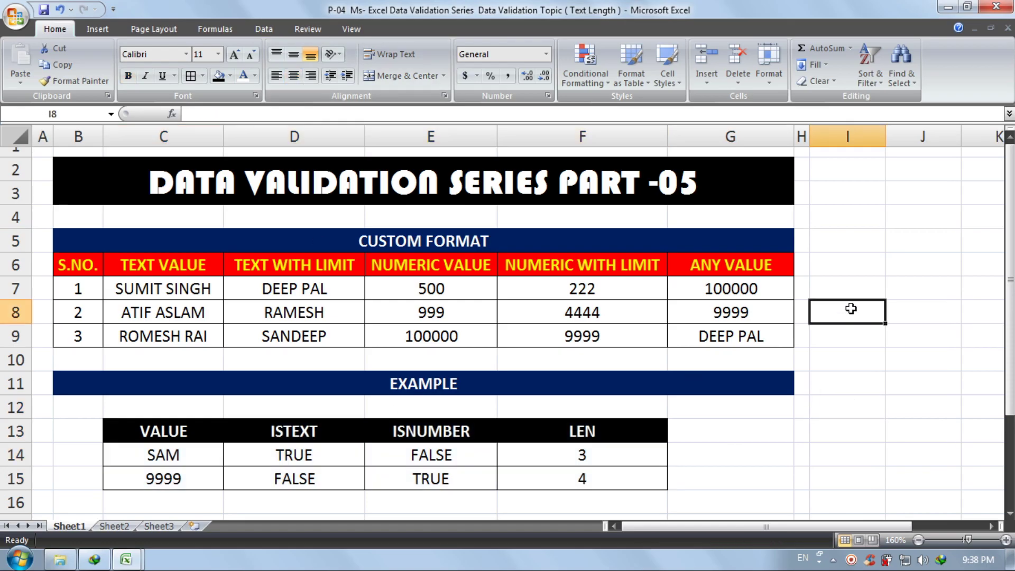